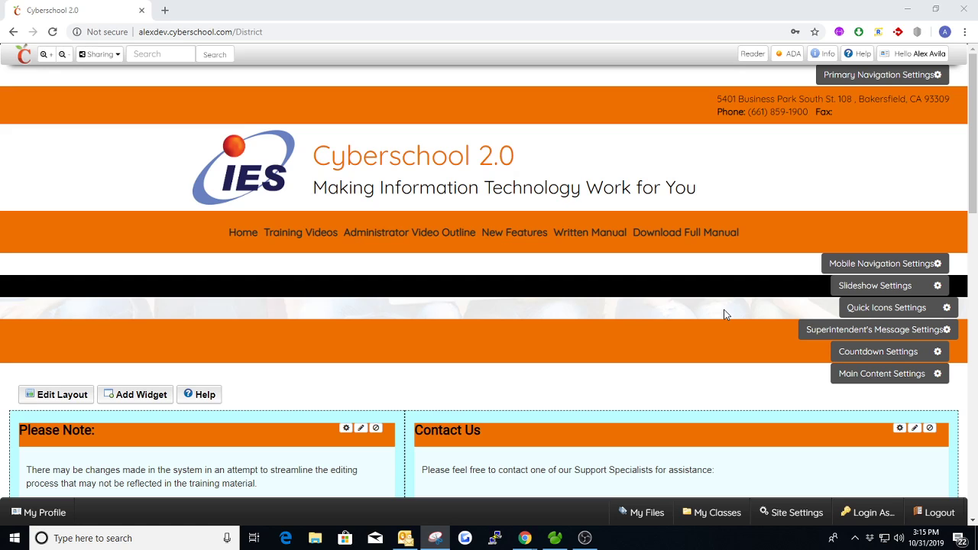
- Add a Class List widget to the district home page so it lists My Class
scroll(695, 311, down, 1)
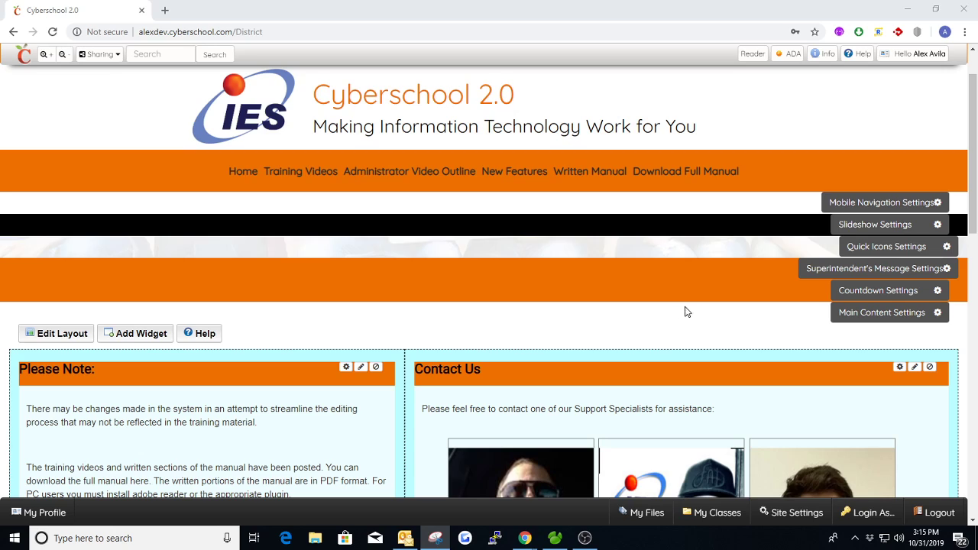
scroll(504, 255, down, 2)
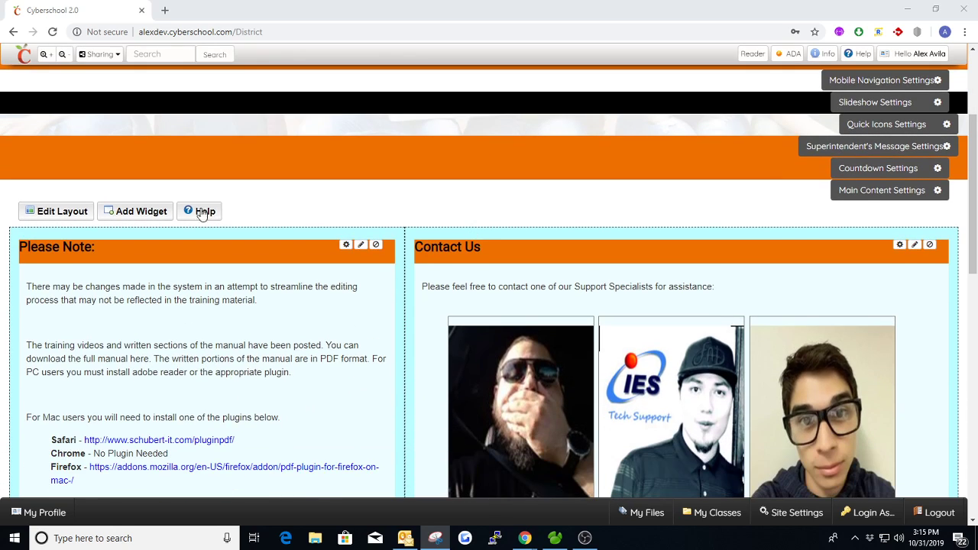
click(139, 212)
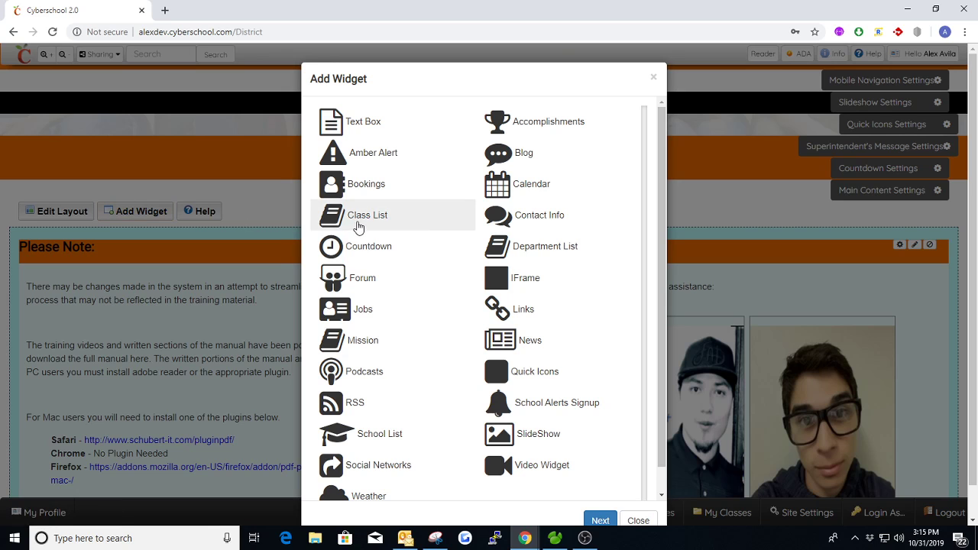
double_click(358, 216)
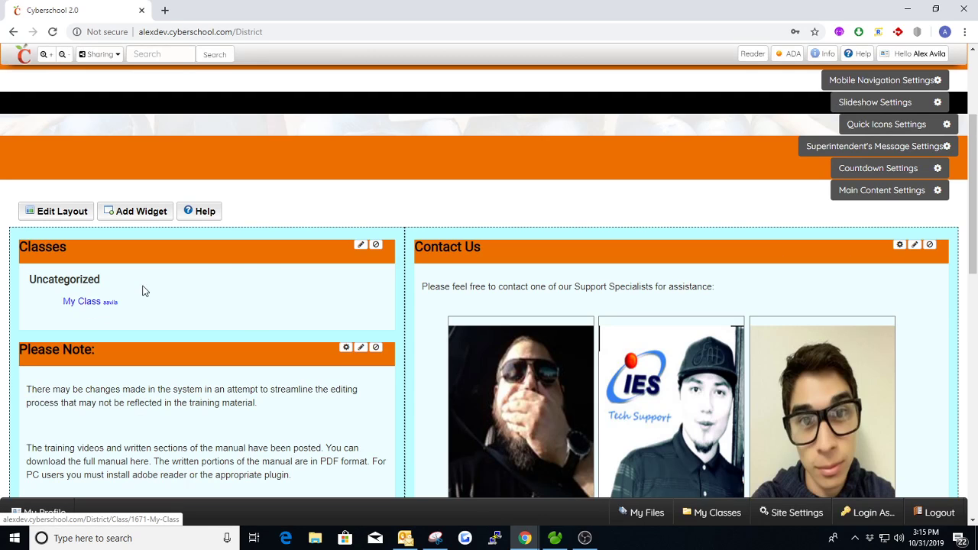
scroll(252, 268, up, 1)
click(273, 32)
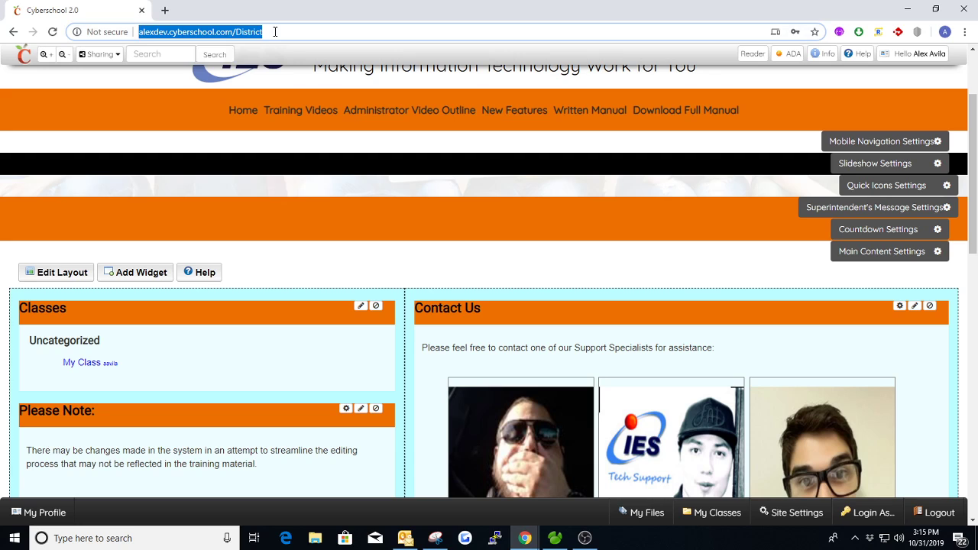
click(275, 32)
text(/)
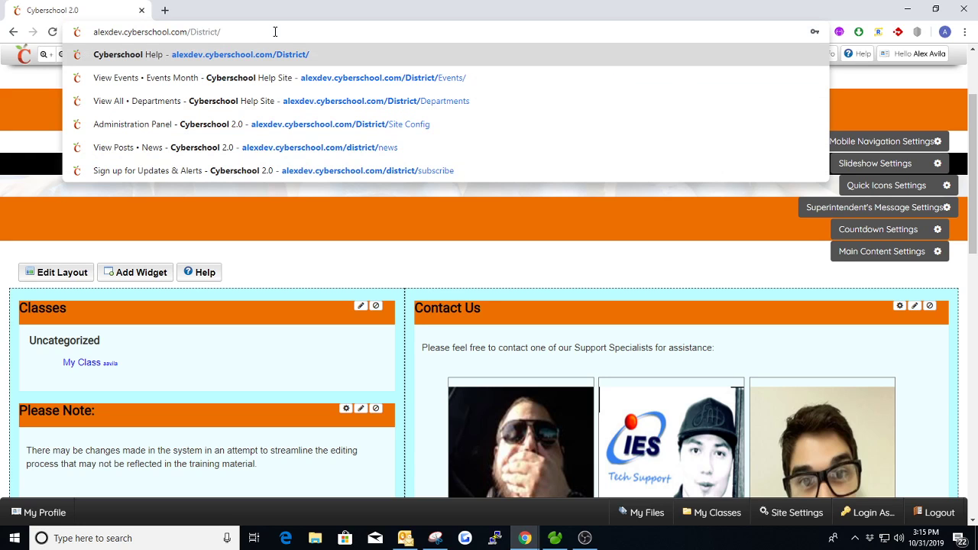
text(Classes)
key(Return)
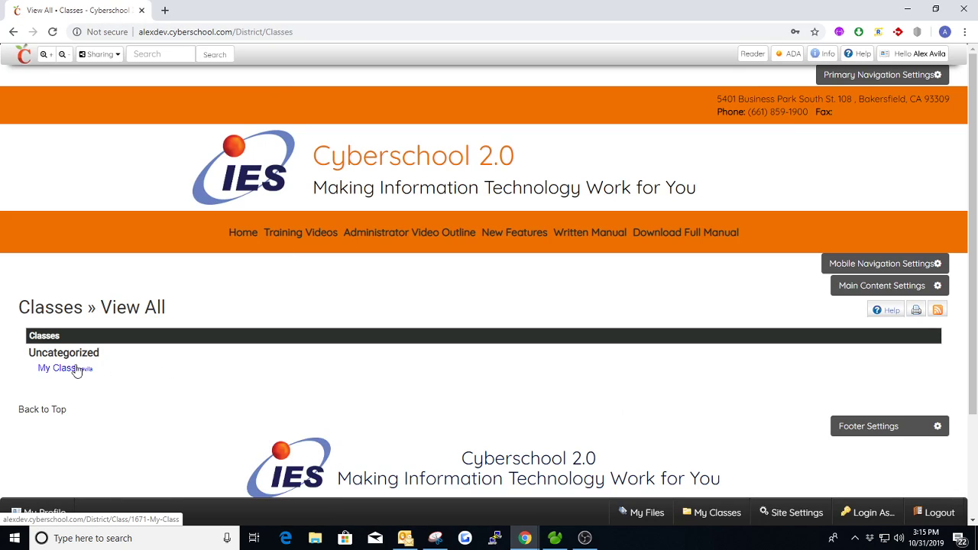
click(243, 233)
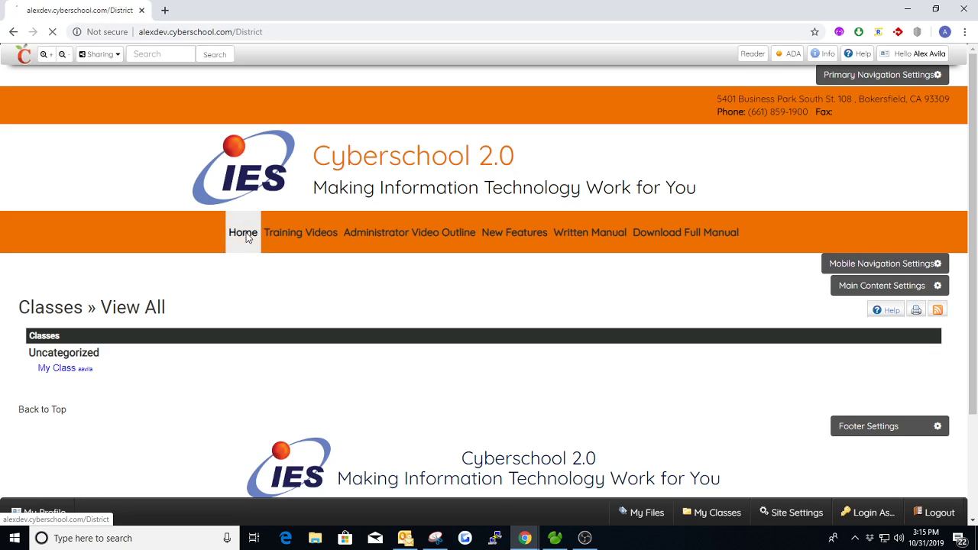
scroll(237, 275, down, 2)
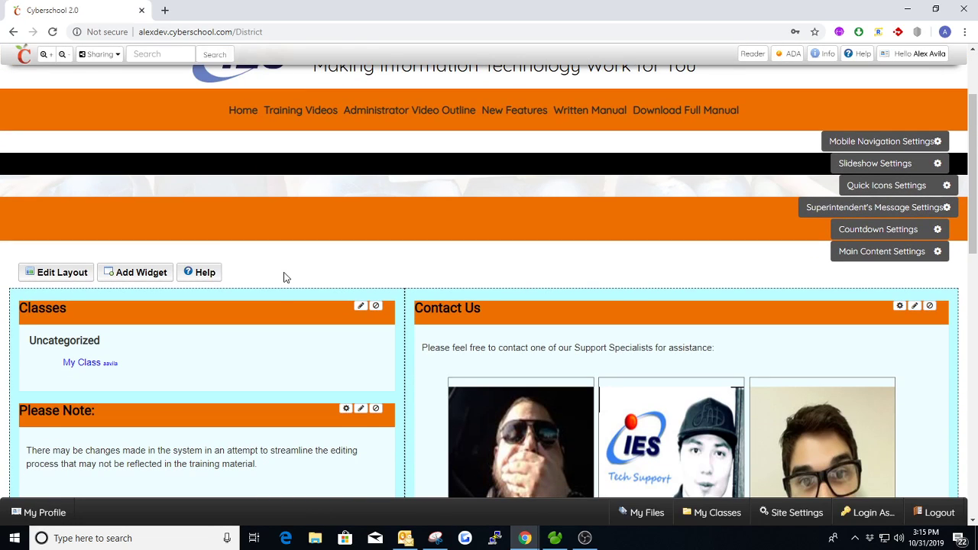
click(712, 514)
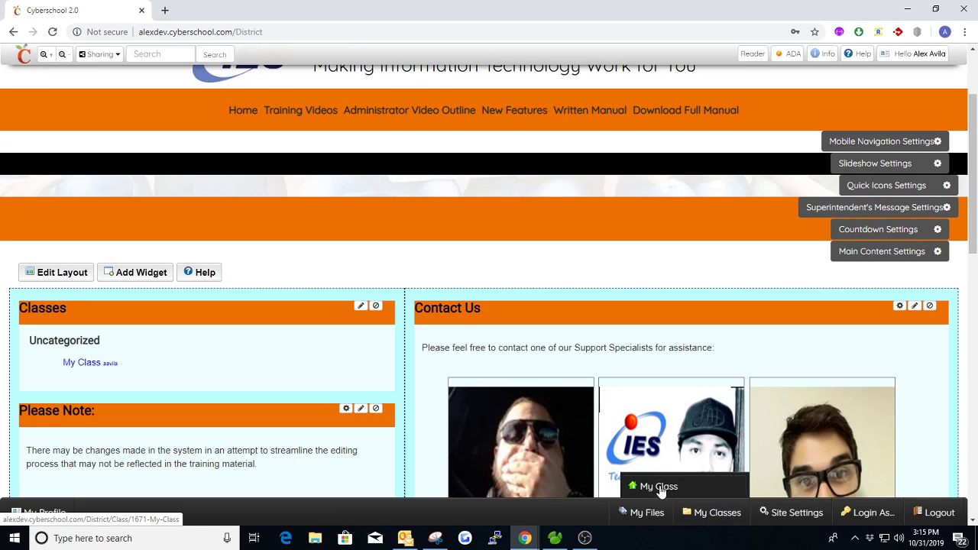
- Go to the My Class page and switch it into layout editing
click(660, 487)
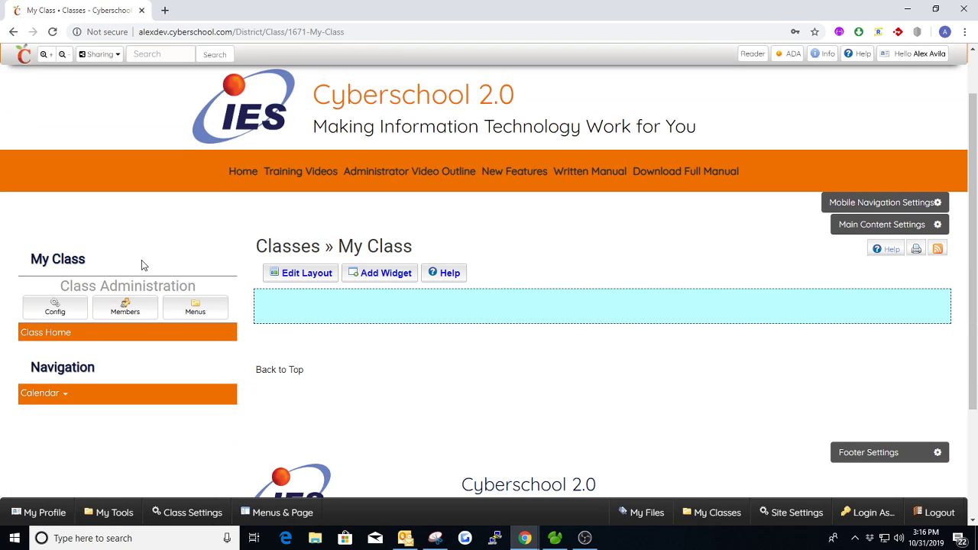
drag(340, 245, 498, 236)
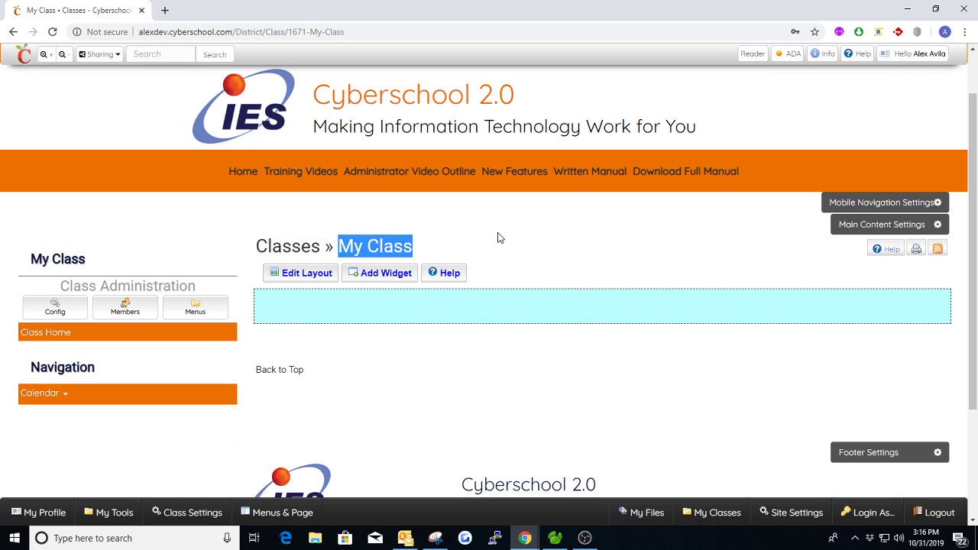
click(501, 238)
scroll(550, 242, down, 1)
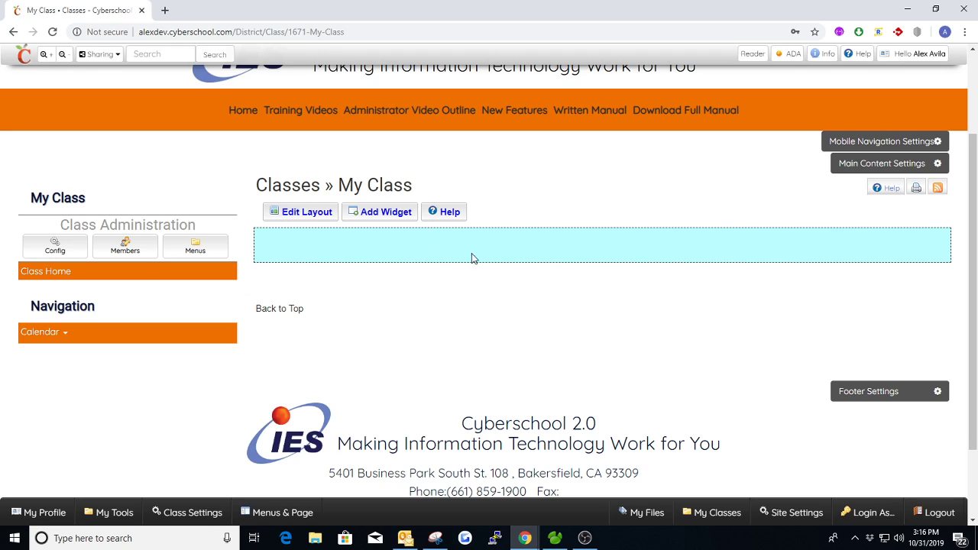
click(312, 212)
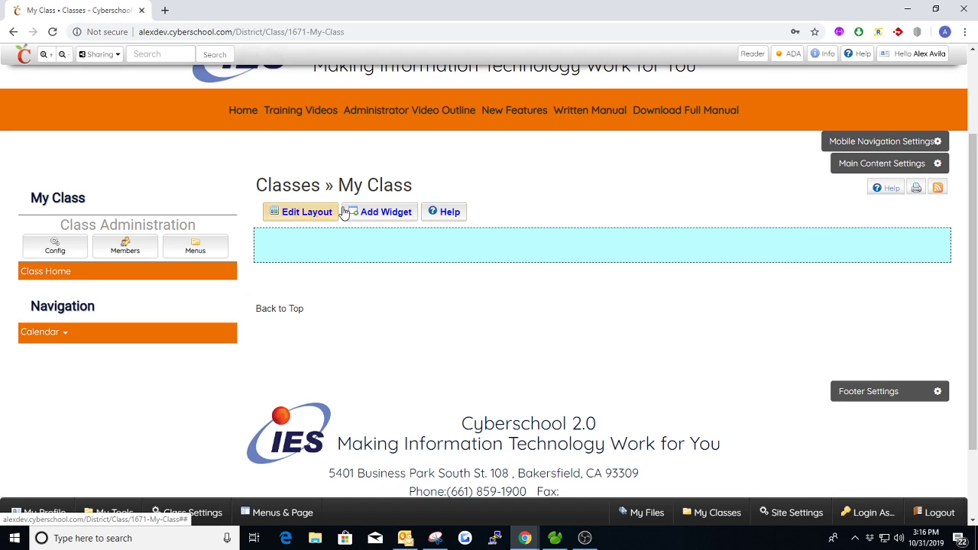
- Open the My Class settings editor and select the class title text
click(55, 251)
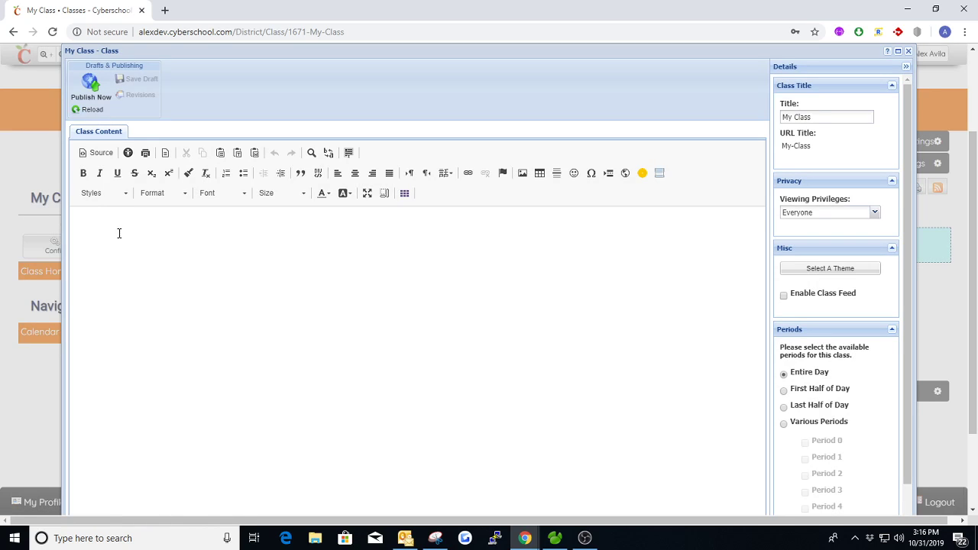
click(120, 225)
click(827, 118)
click(831, 114)
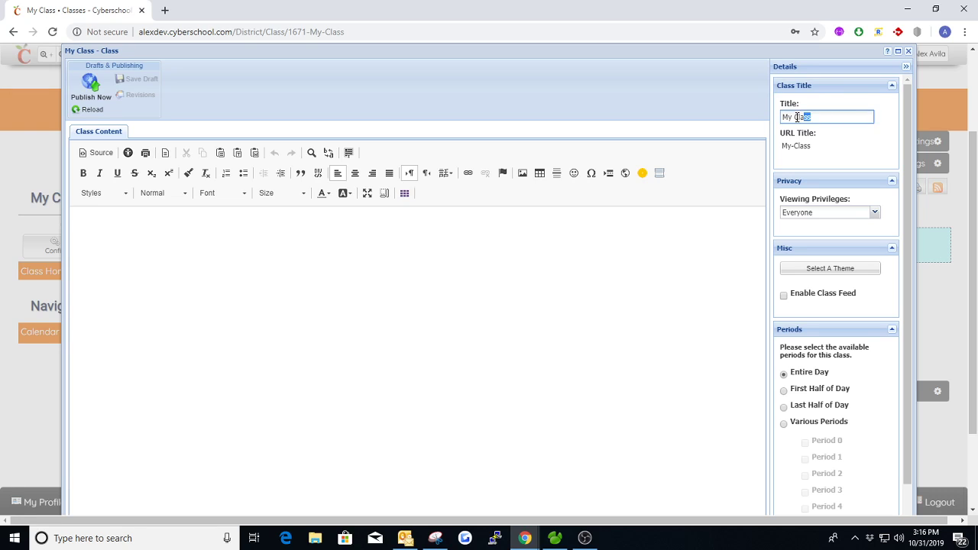
triple_click(830, 114)
click(824, 111)
triple_click(829, 113)
click(263, 290)
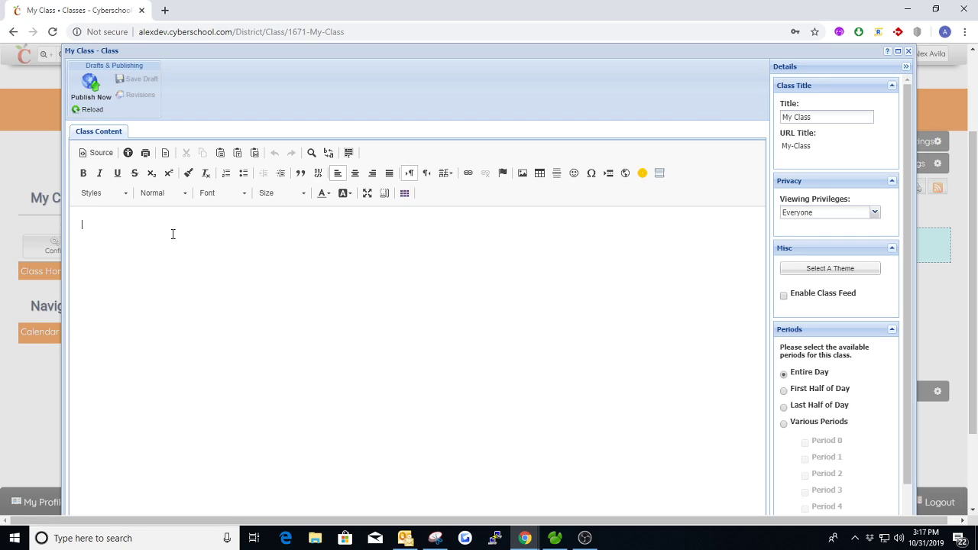
- Add a centred Heading 1 'Welcome to My Classroom!' and publish it
click(385, 196)
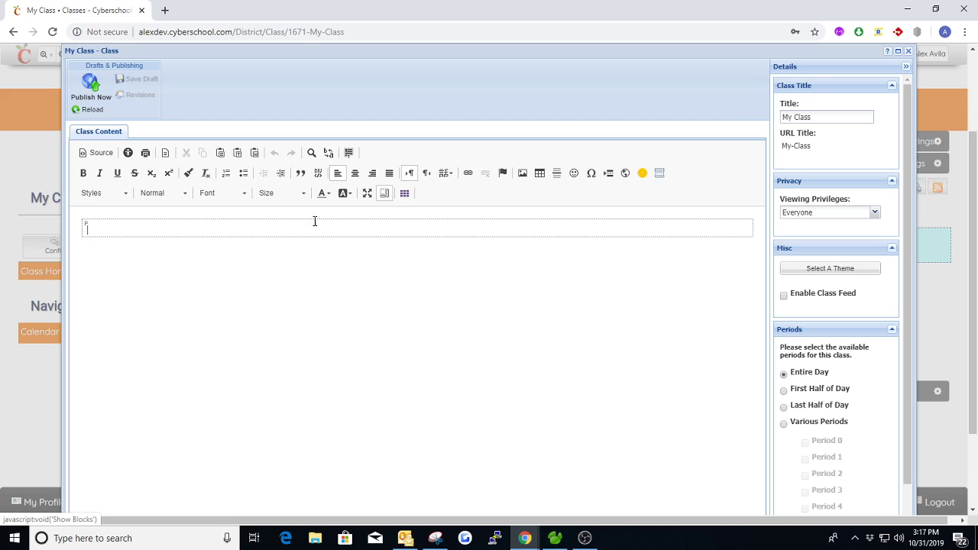
click(355, 174)
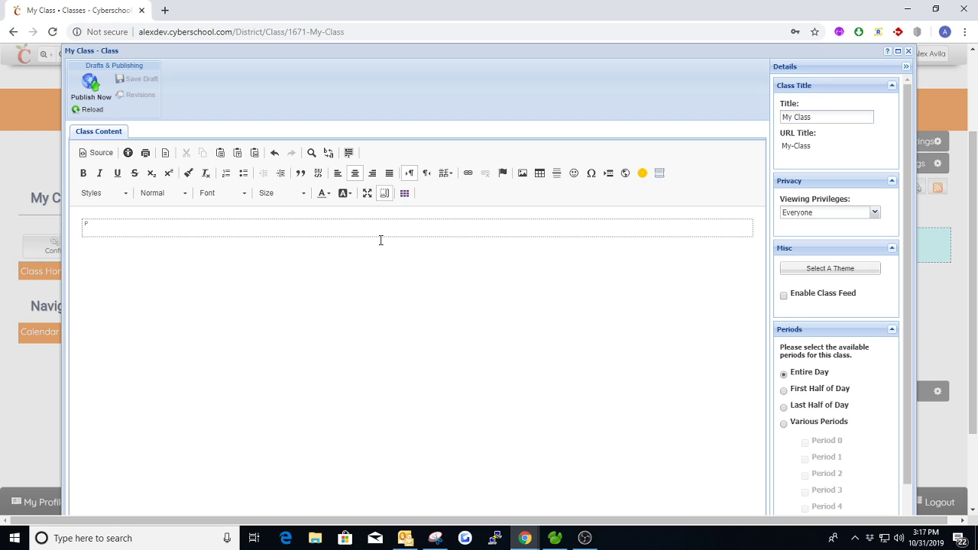
text(Welcome to My Classroom!)
click(163, 195)
click(168, 244)
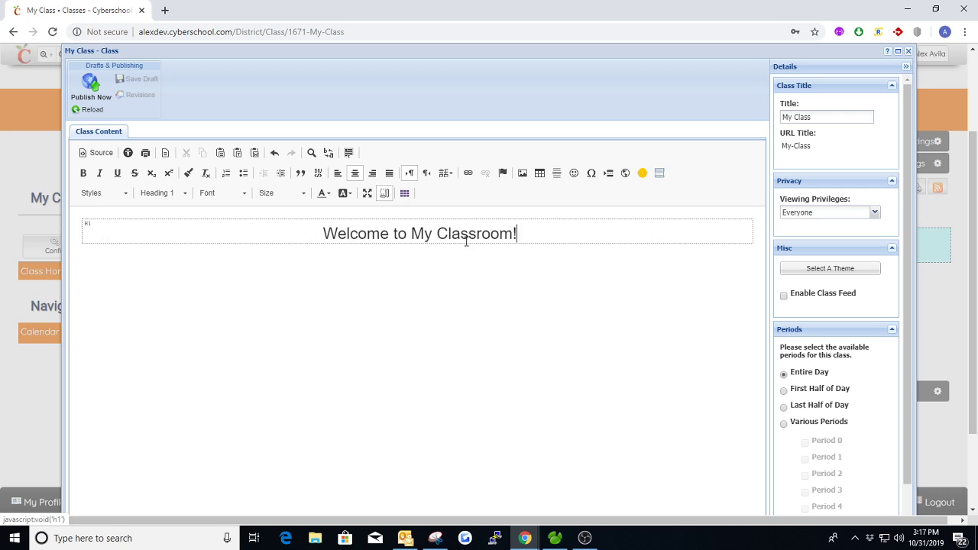
click(91, 82)
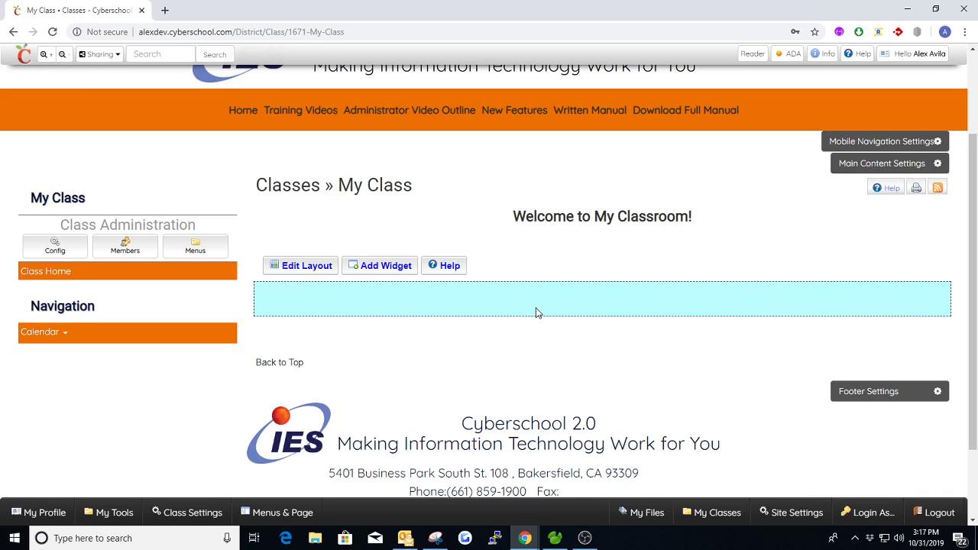
- Select and then deselect the welcome heading text on the class page
drag(516, 219, 699, 222)
click(606, 250)
- Reopen the My Class settings editor and select the welcome heading text
click(57, 246)
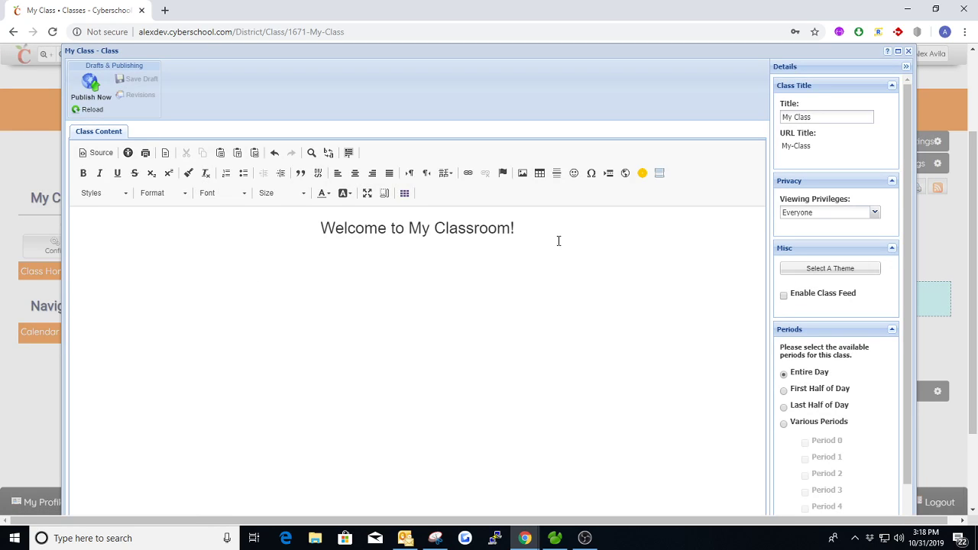
drag(559, 240, 408, 229)
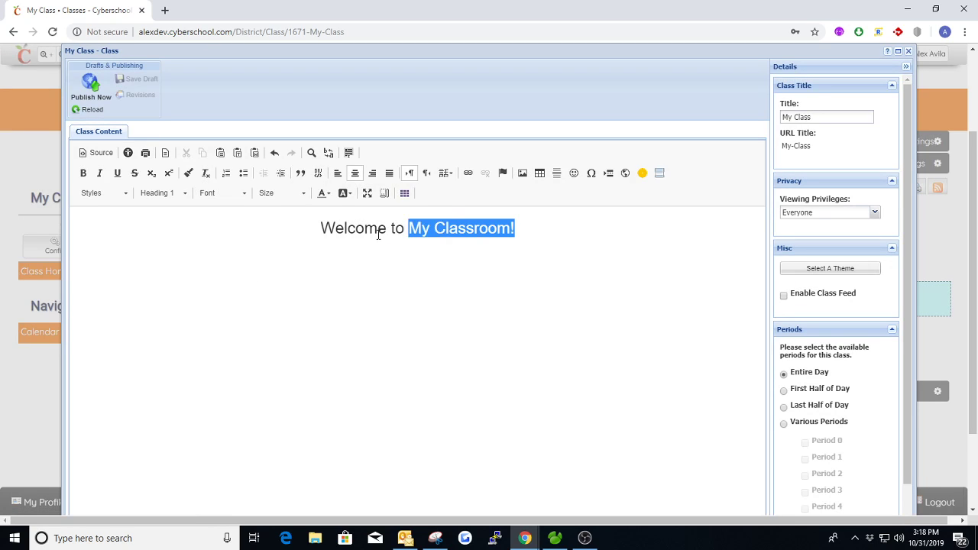
triple_click(377, 234)
click(544, 248)
drag(532, 236, 325, 236)
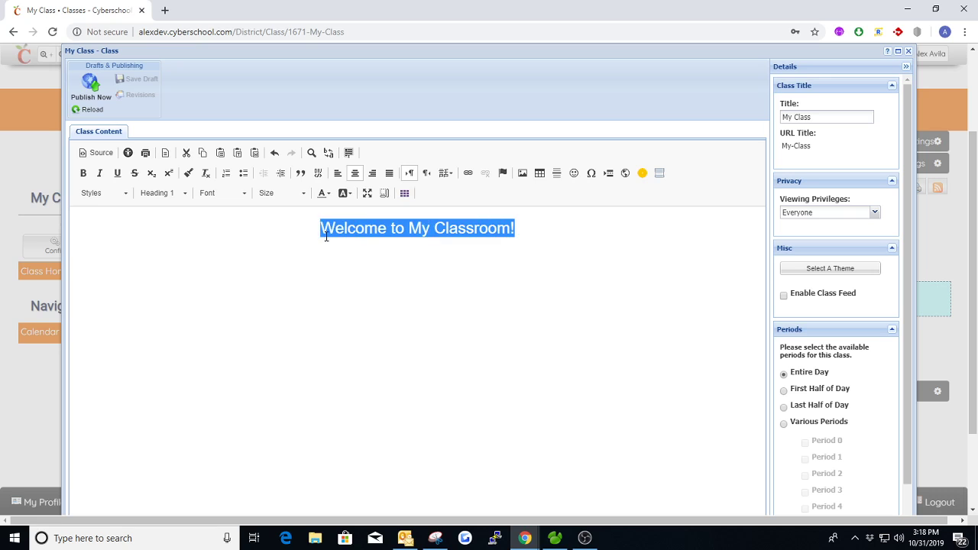
click(520, 234)
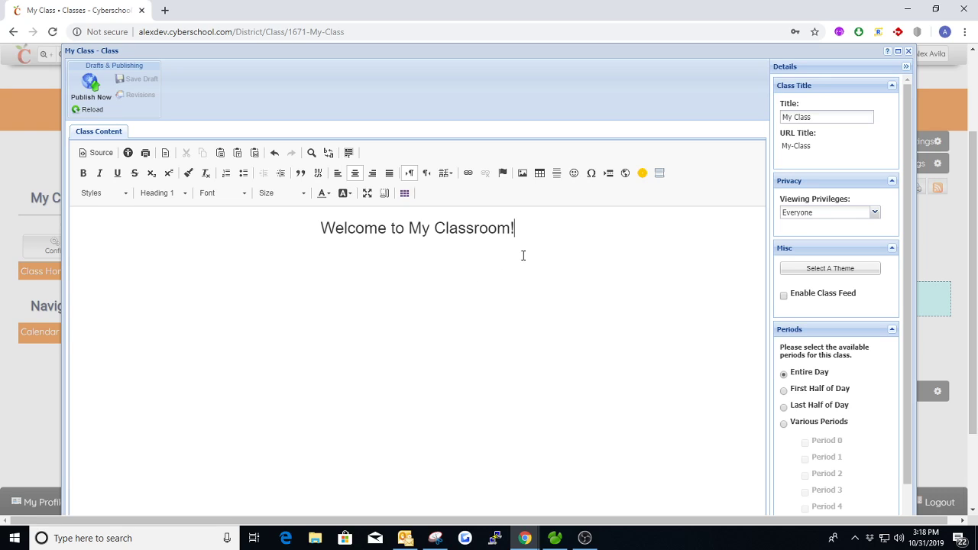
- Set My Class viewing privileges to Password, enter a password, and publish
click(875, 213)
click(811, 237)
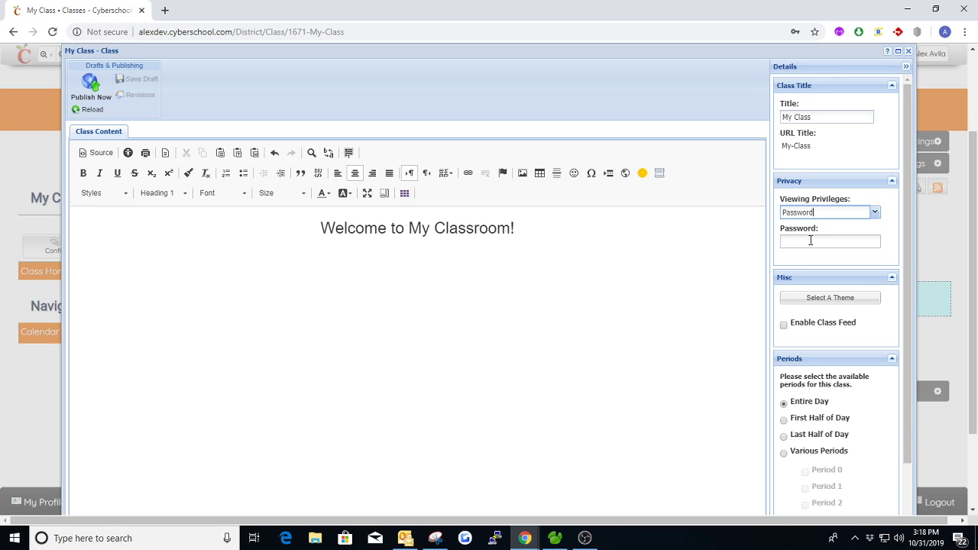
click(810, 242)
text(a)
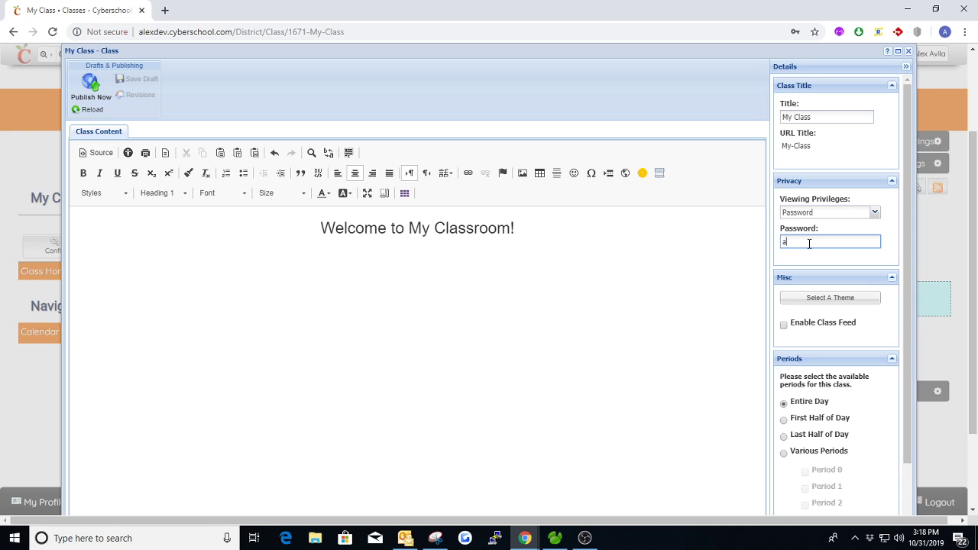
text(sdf123)
click(91, 84)
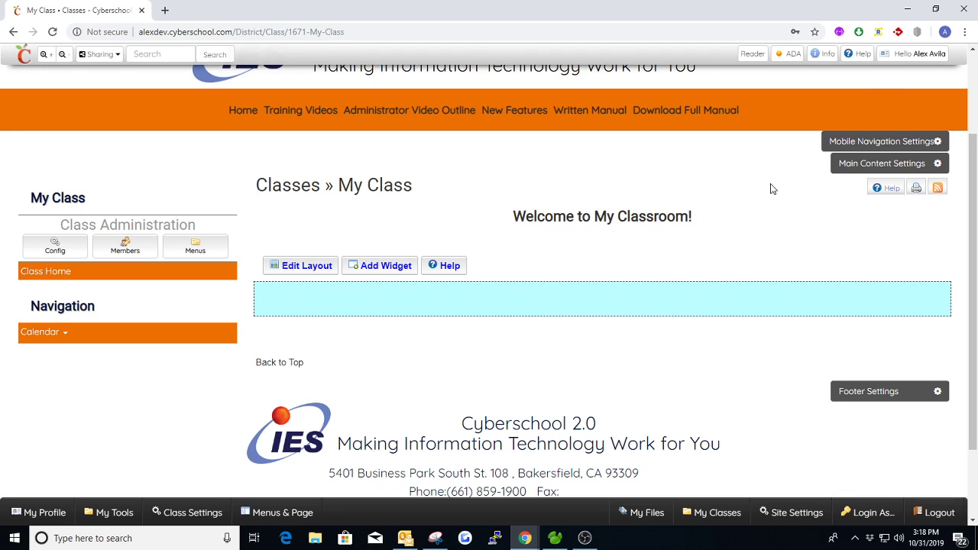
- Log out, sign back in with the Admin special login, and reopen the class settings
click(919, 54)
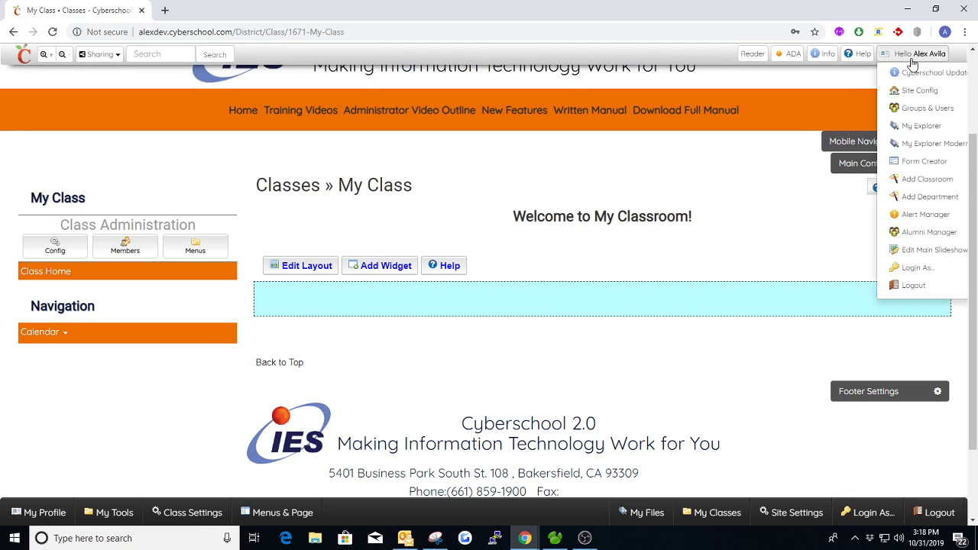
click(914, 287)
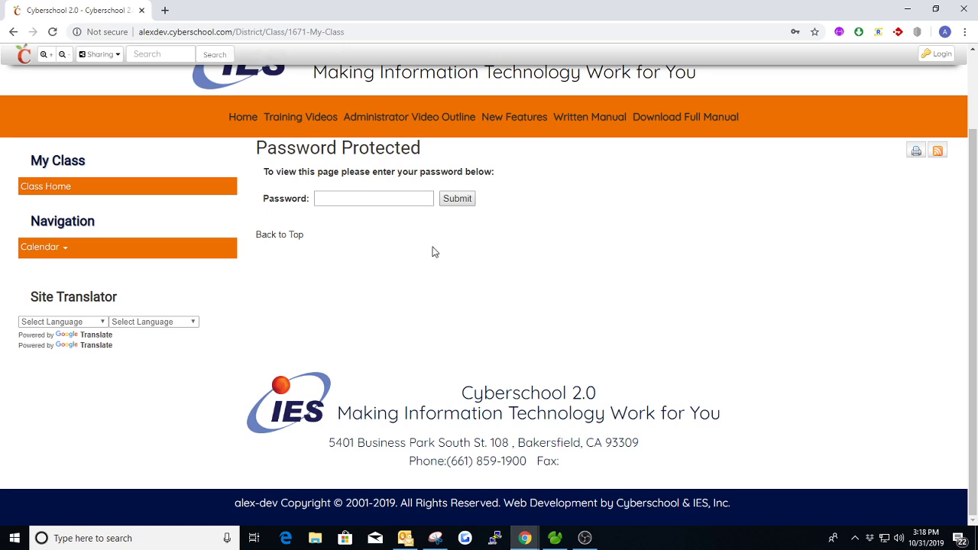
click(937, 54)
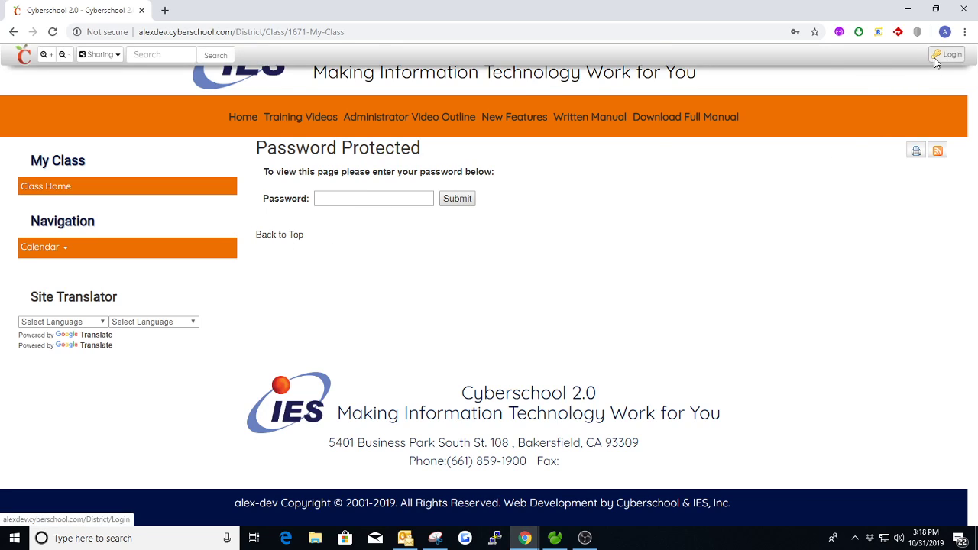
click(604, 269)
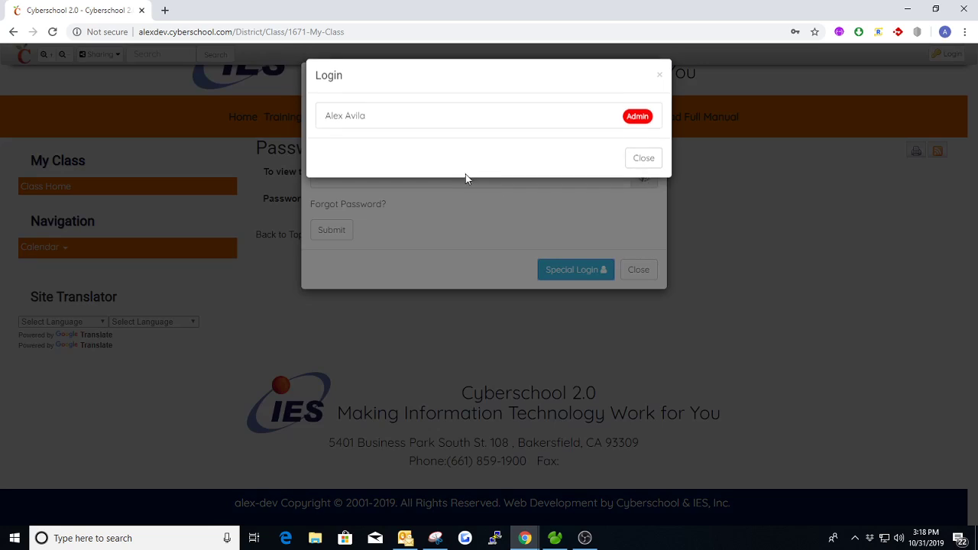
click(371, 131)
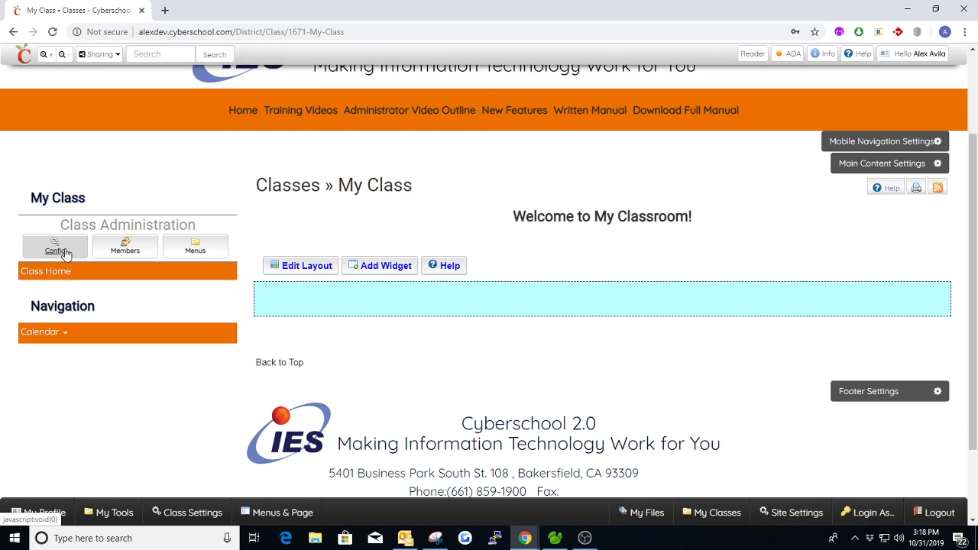
click(59, 249)
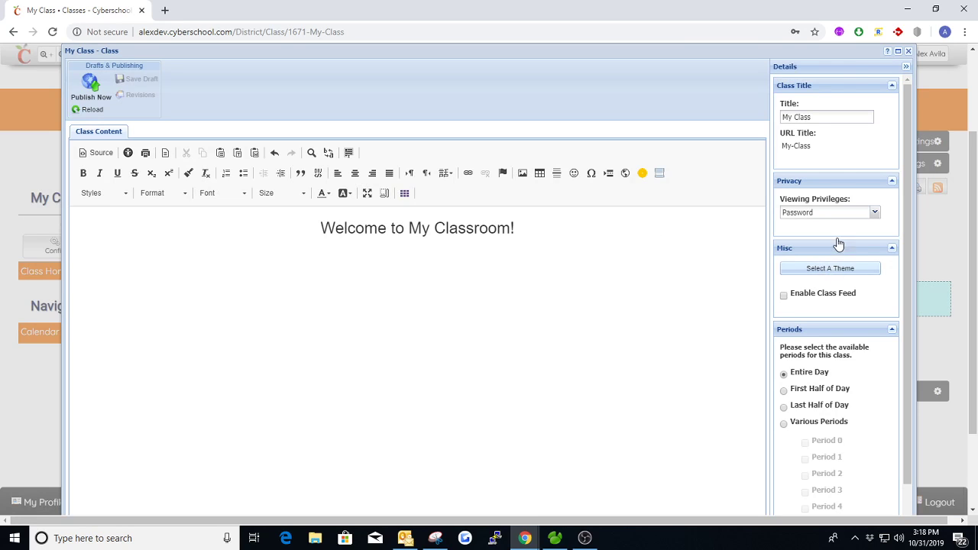
- Close the class settings editor and highlight, then clear, text on the class page
click(908, 51)
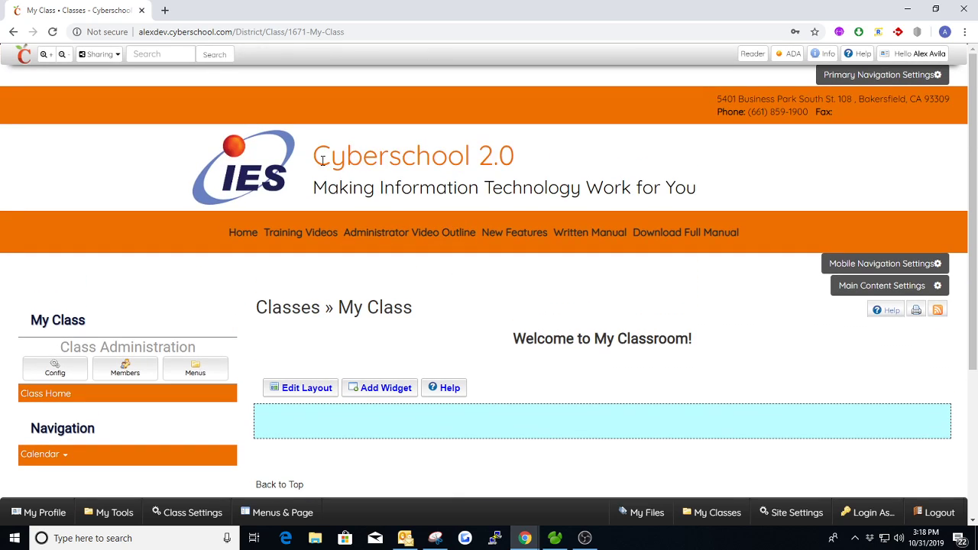
drag(314, 158, 512, 158)
drag(314, 190, 686, 188)
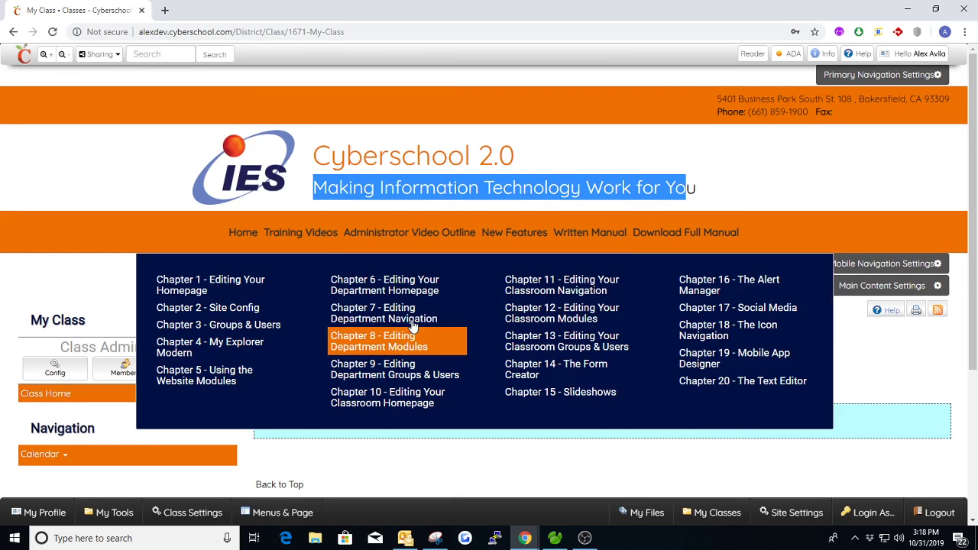
scroll(150, 392, down, 2)
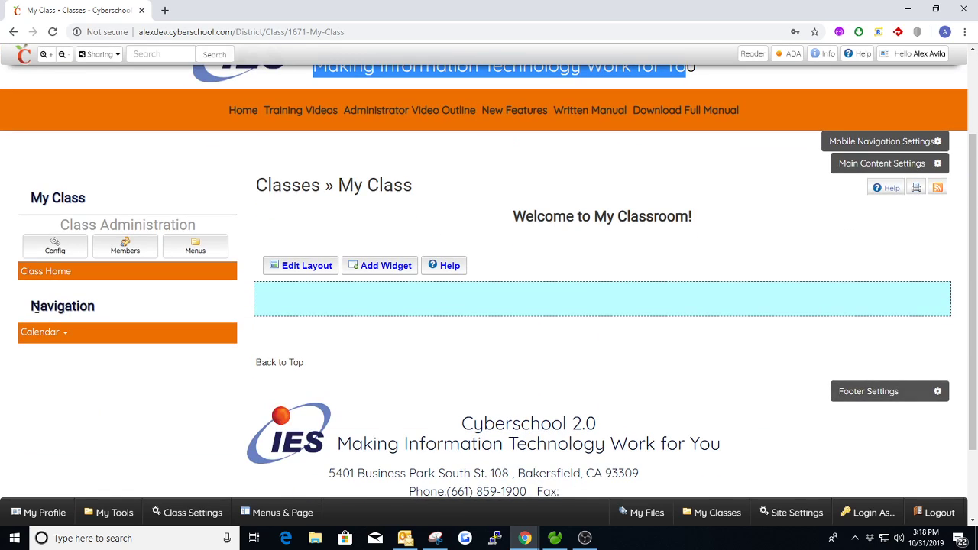
drag(32, 307, 82, 310)
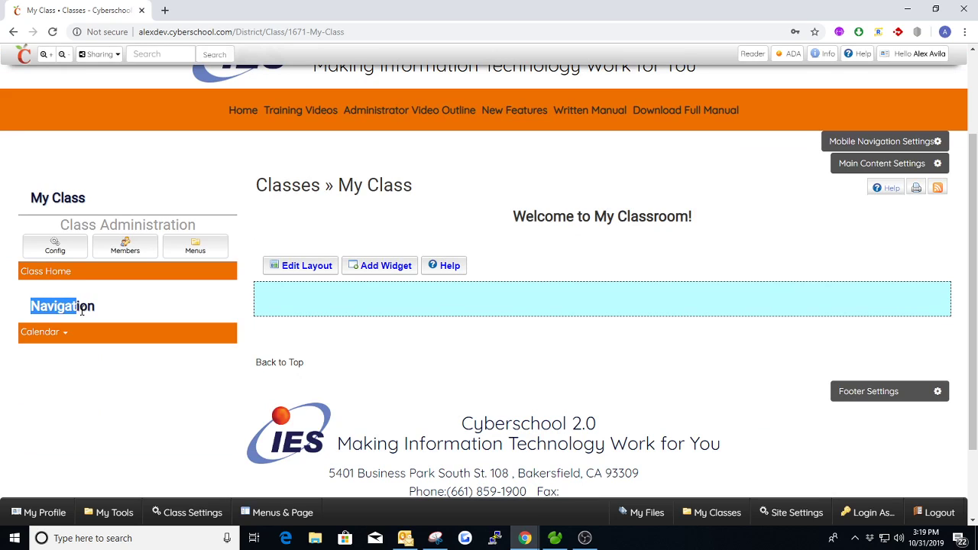
click(360, 322)
- Apply the Dark Green theme to My Class and publish it
click(55, 246)
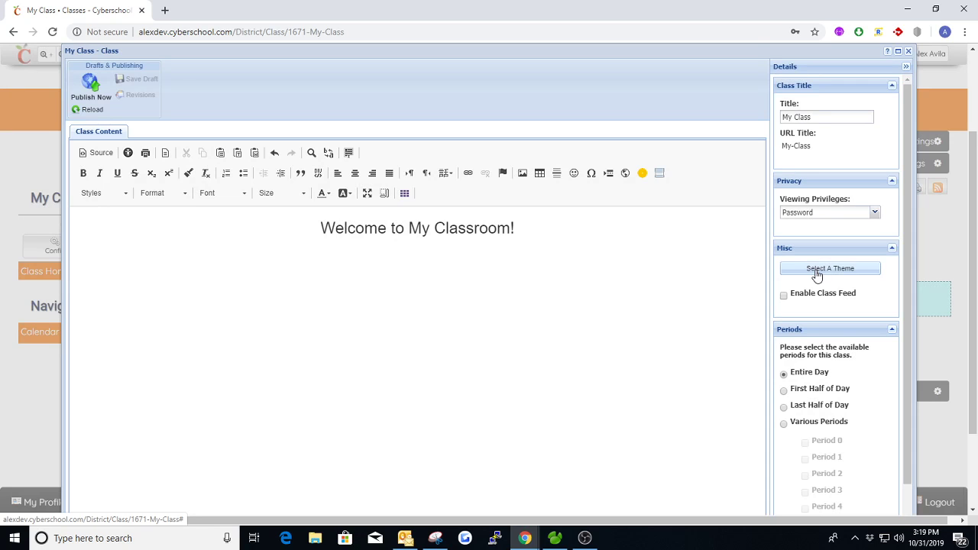
click(816, 272)
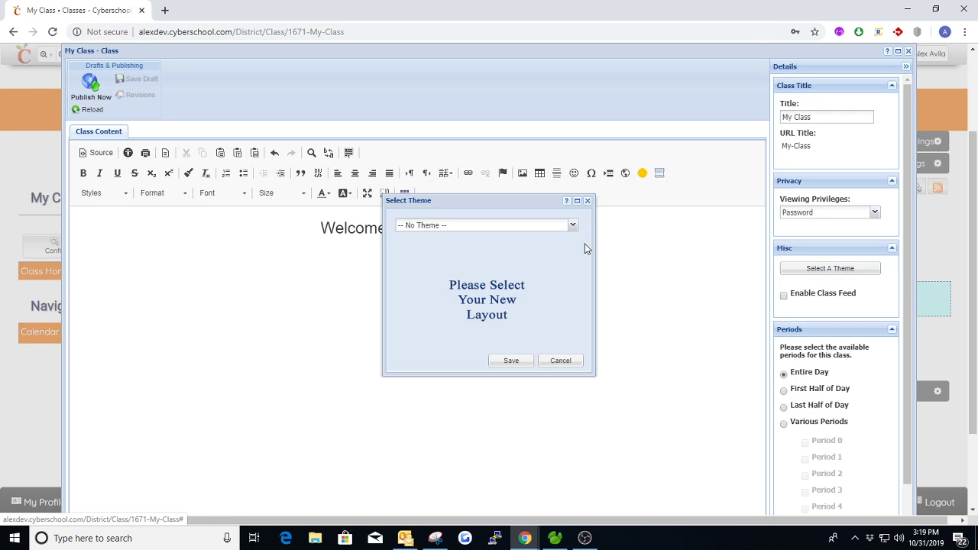
click(572, 226)
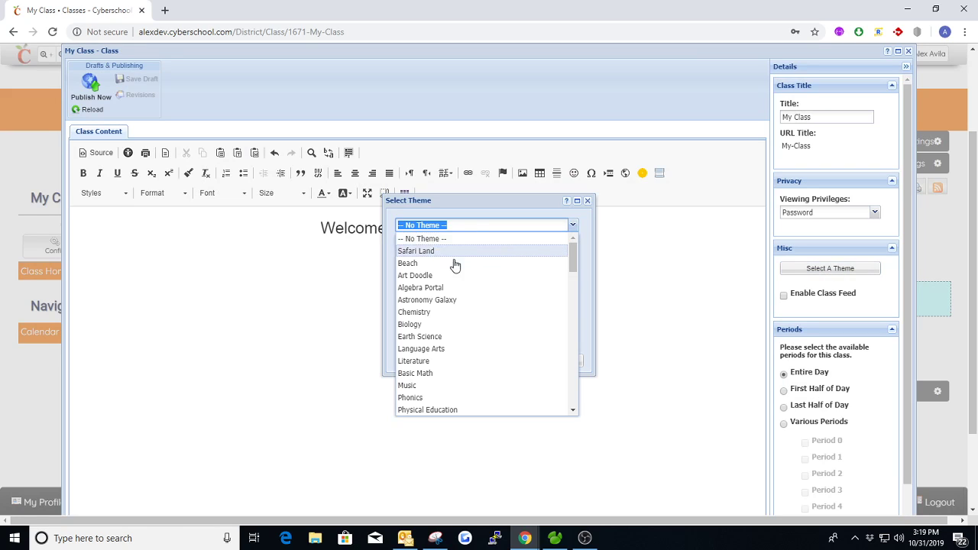
drag(574, 260, 574, 354)
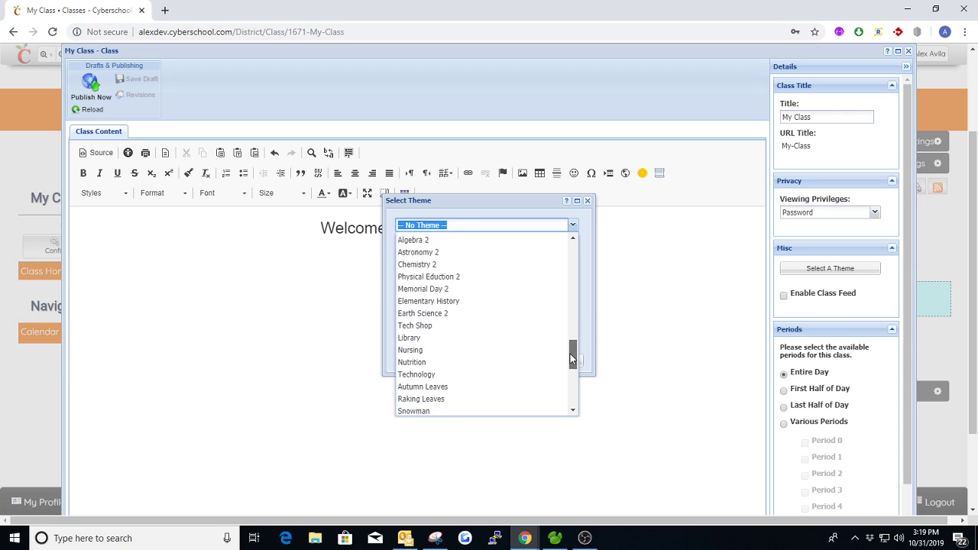
scroll(435, 372, down, 3)
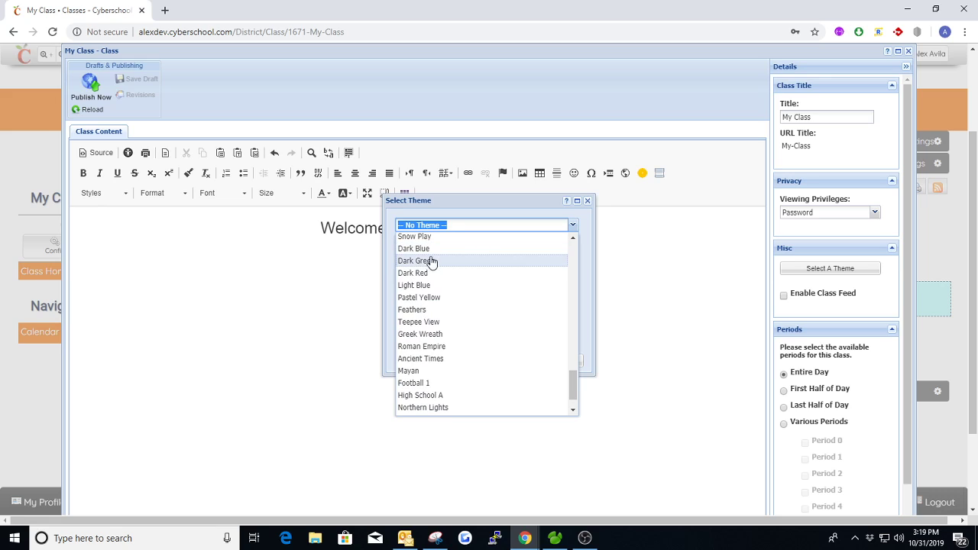
click(434, 261)
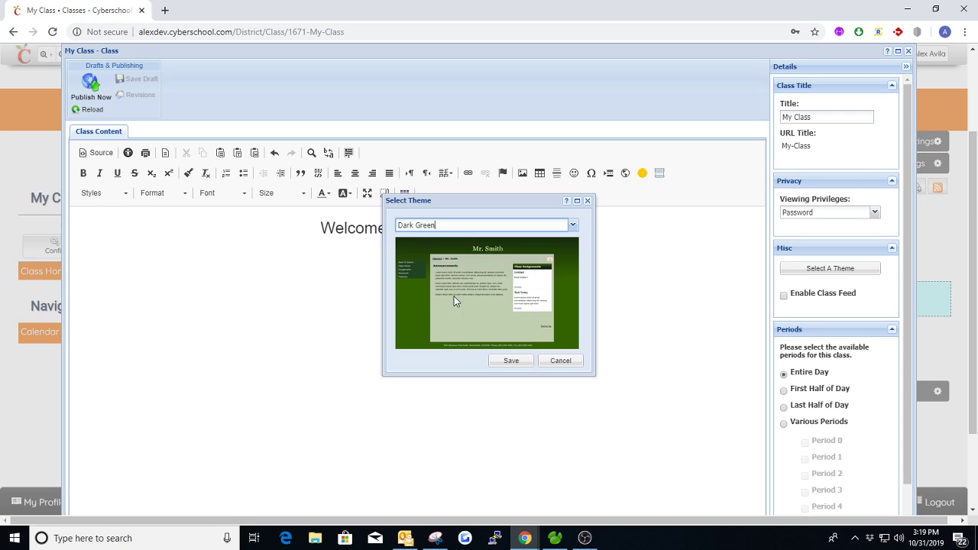
click(511, 364)
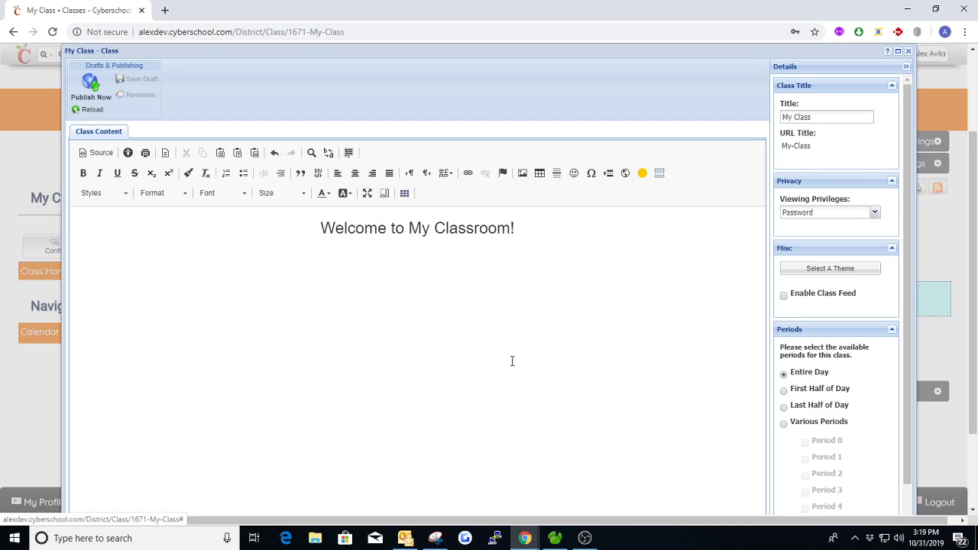
click(91, 87)
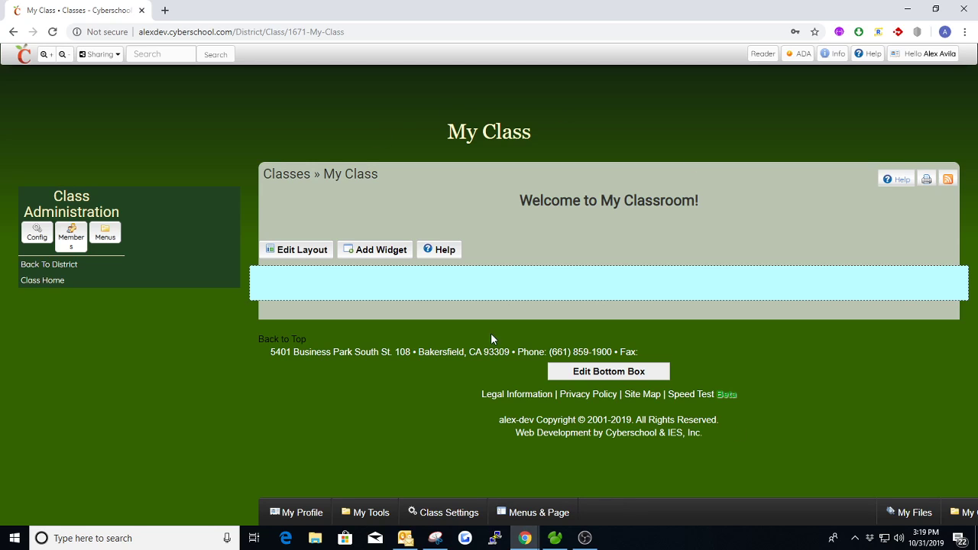
- Return to the district page, reopen My Class, and open its settings editor
click(63, 265)
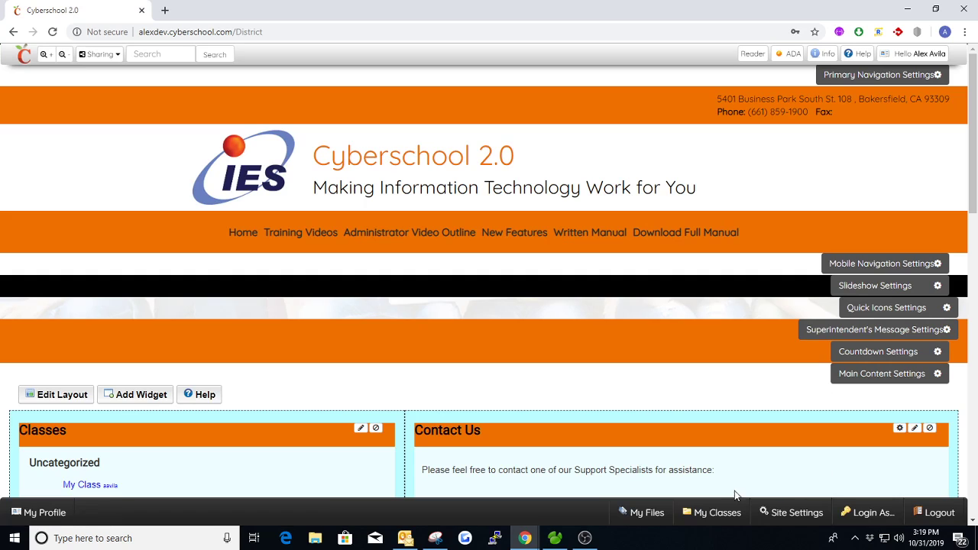
click(712, 516)
click(715, 485)
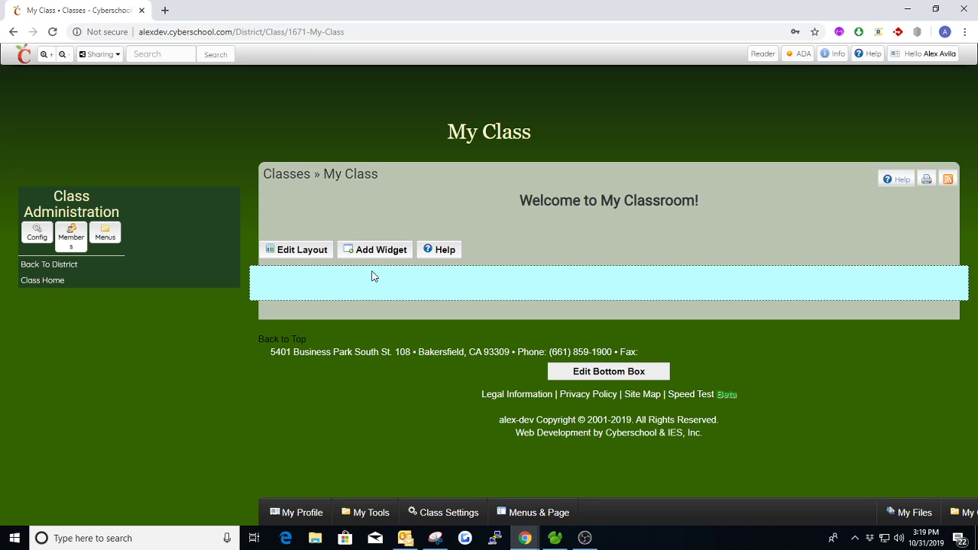
click(37, 232)
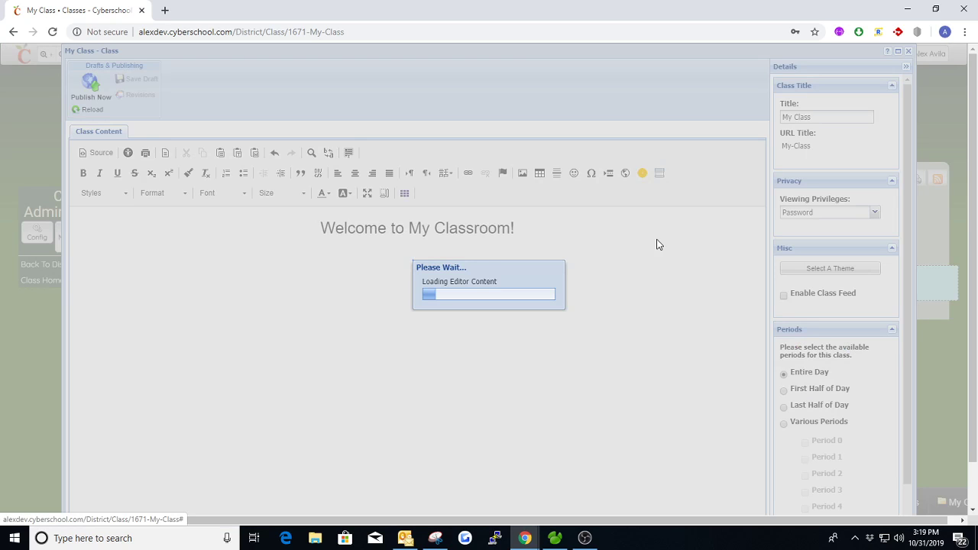
scroll(809, 242, down, 1)
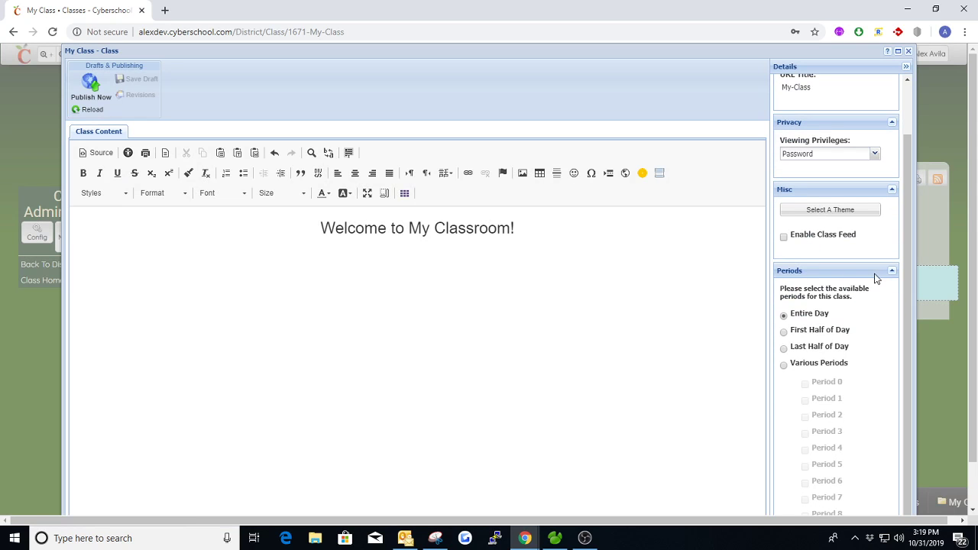
click(891, 299)
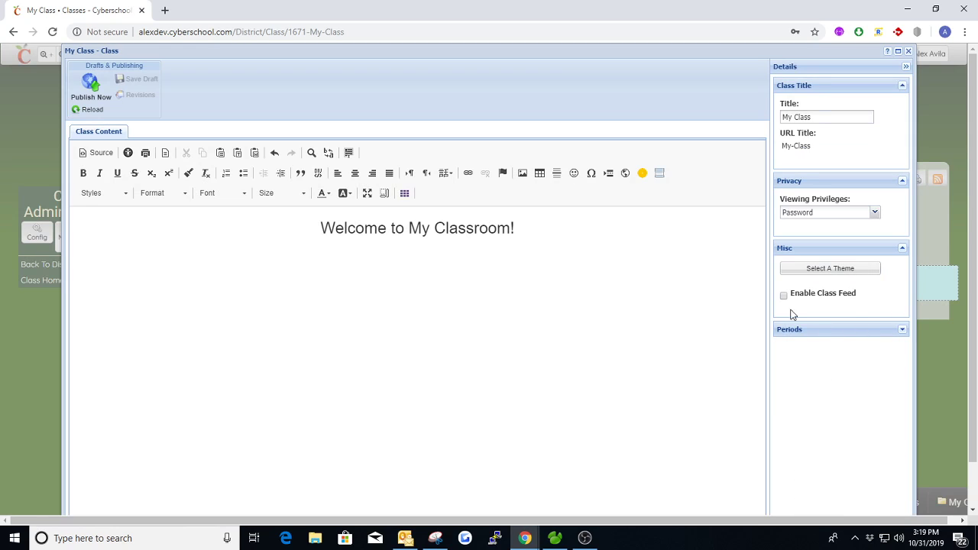
click(903, 330)
- Set the My Class theme to '-- No Theme --' and publish the change
click(840, 268)
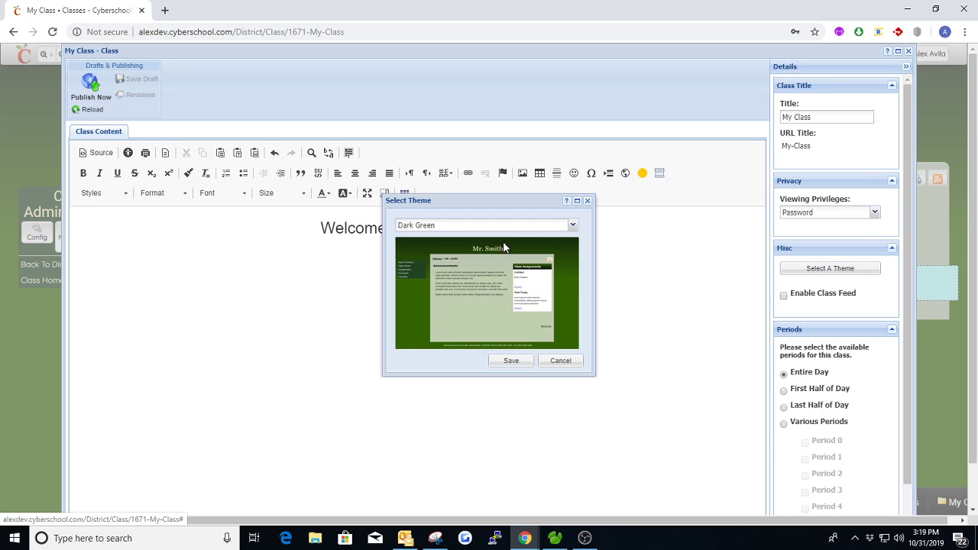
click(572, 225)
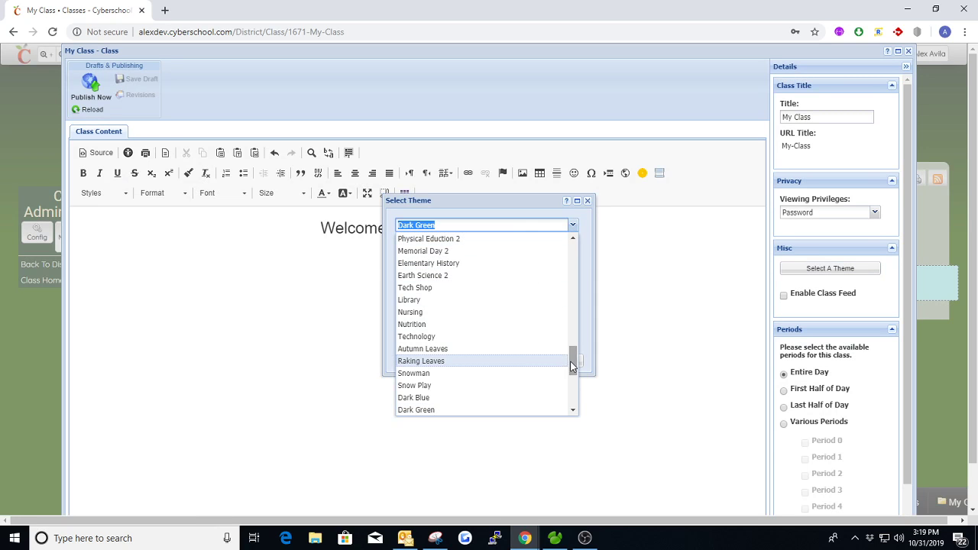
drag(572, 360, 571, 254)
click(459, 238)
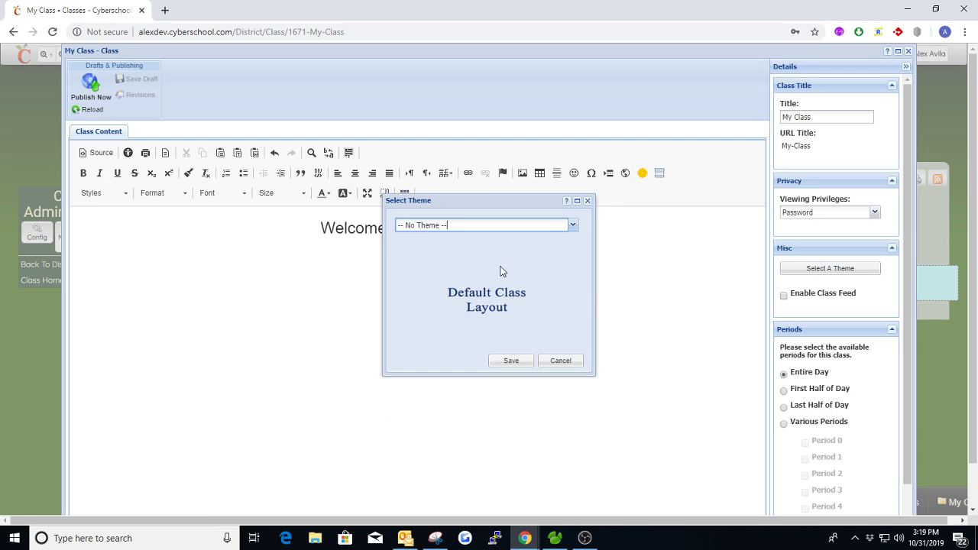
click(511, 359)
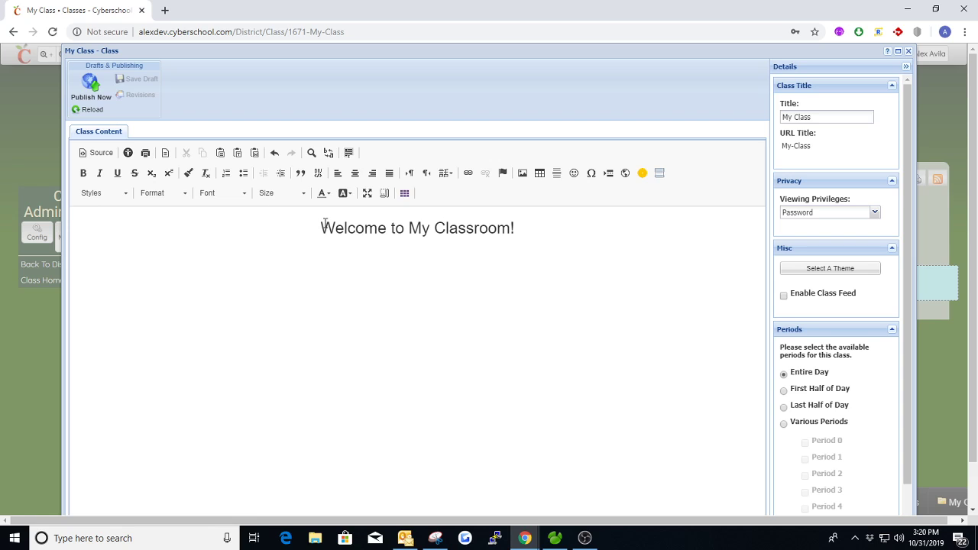
click(92, 96)
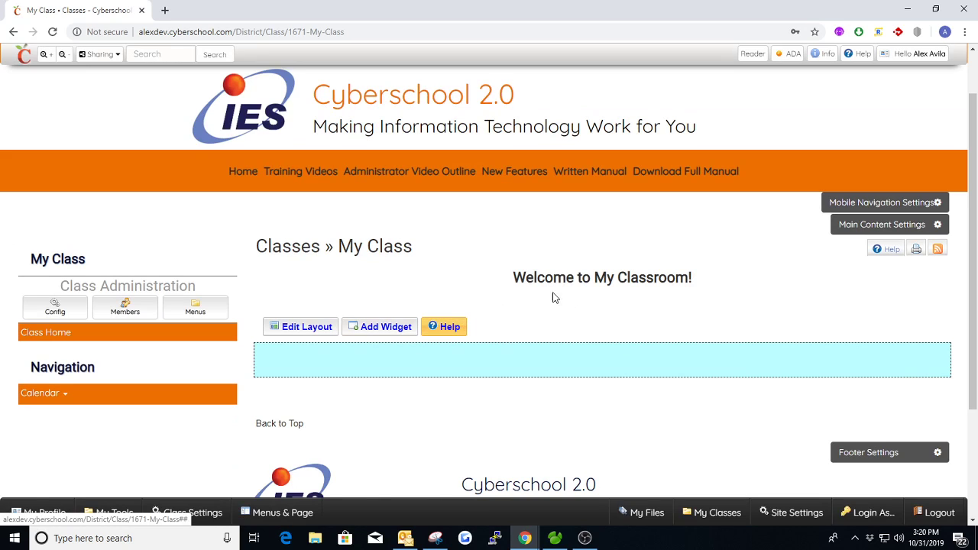
- Add a Text Box widget with a new page to the My Class content area
scroll(363, 311, down, 1)
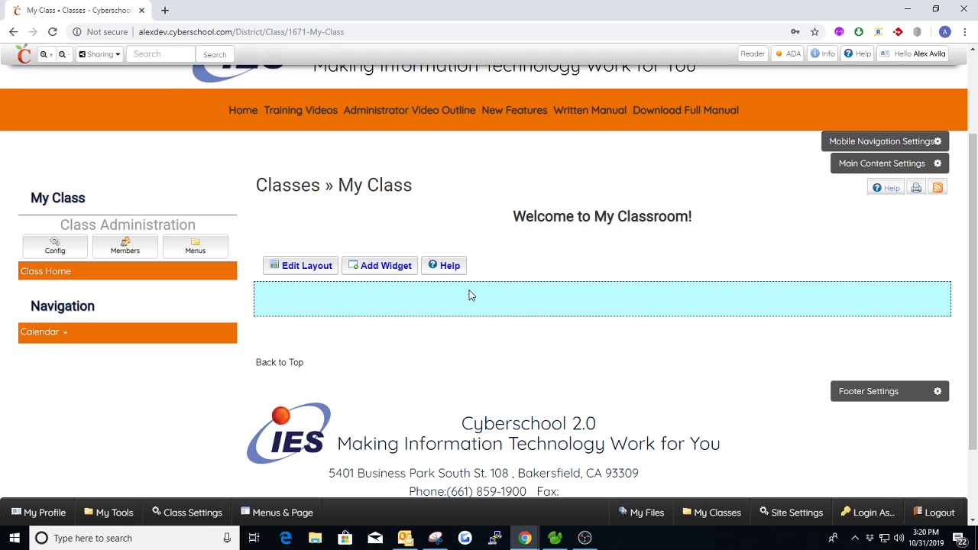
click(388, 272)
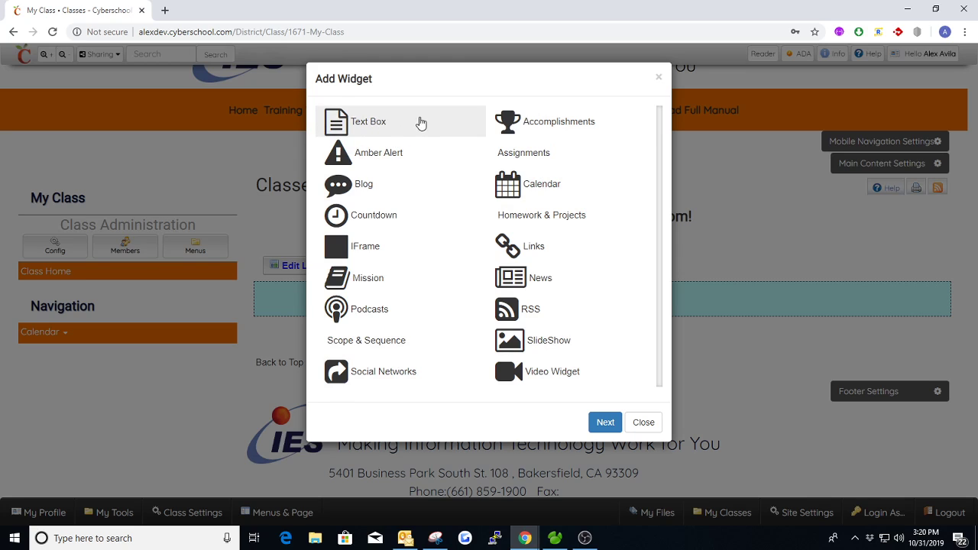
click(660, 81)
click(70, 245)
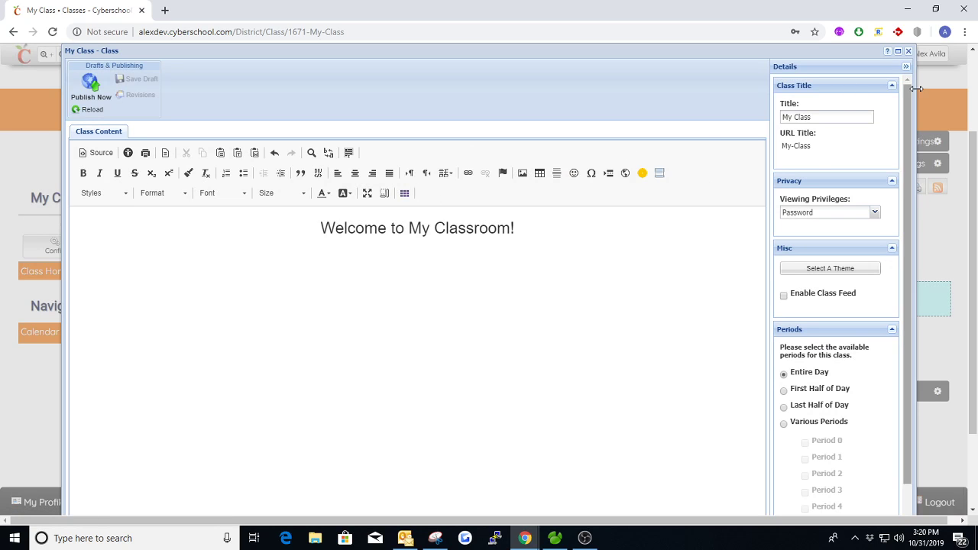
click(908, 51)
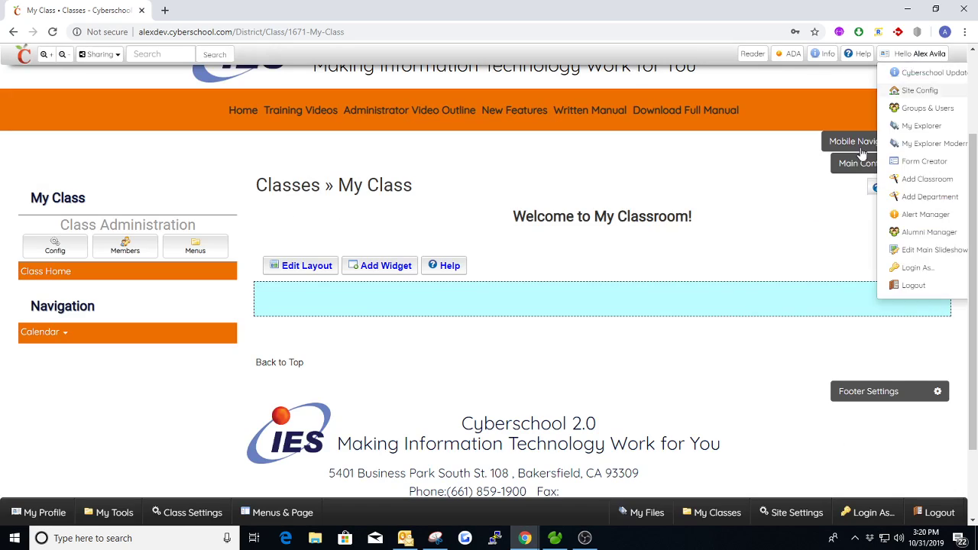
click(374, 267)
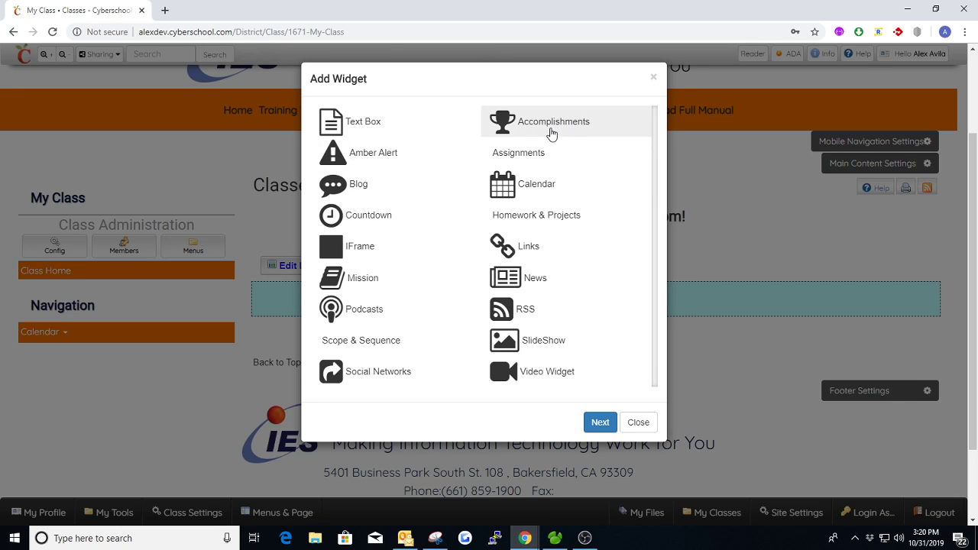
click(389, 132)
click(405, 131)
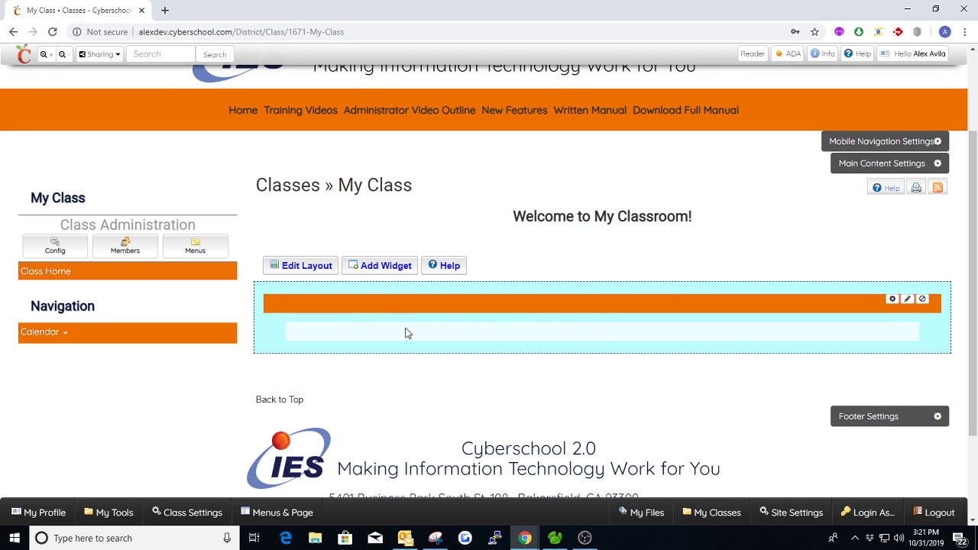
click(893, 300)
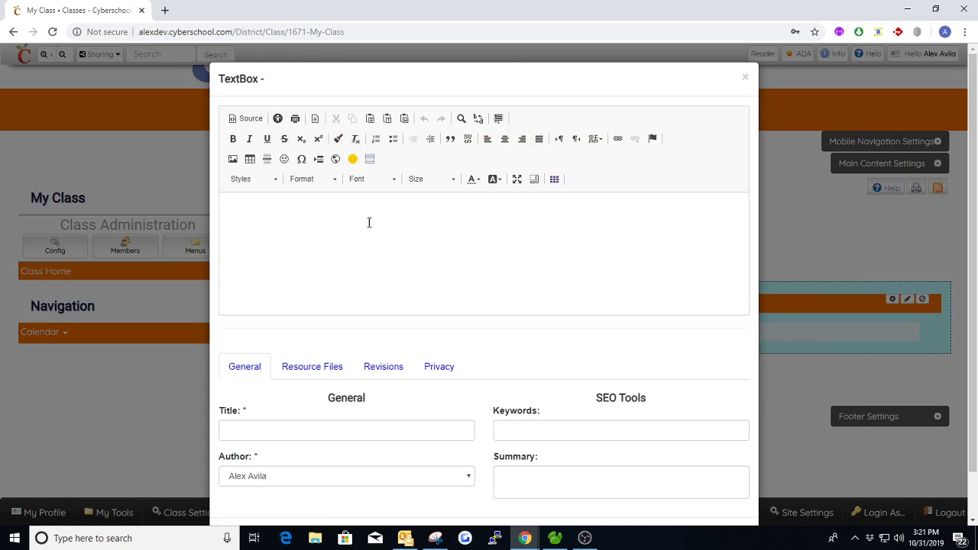
click(300, 208)
drag(623, 392, 647, 396)
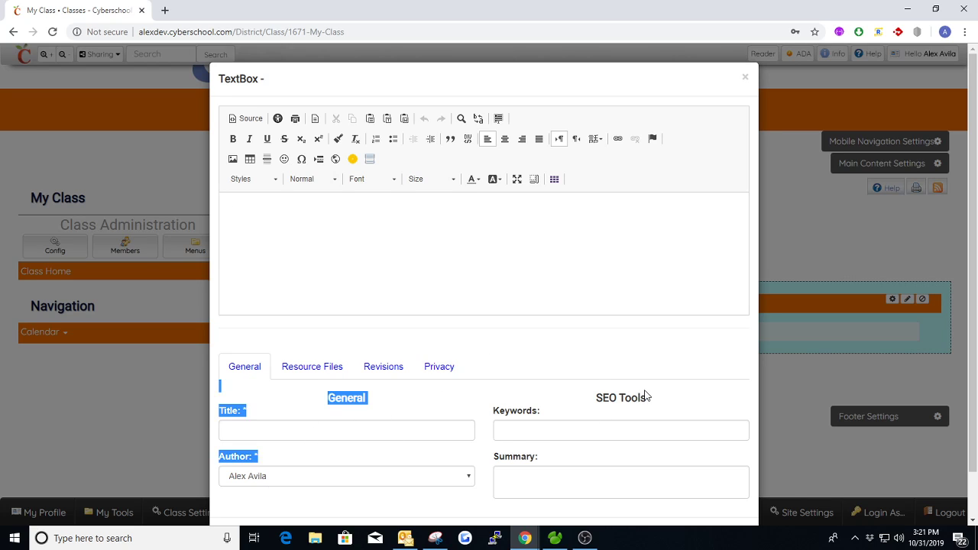
click(659, 399)
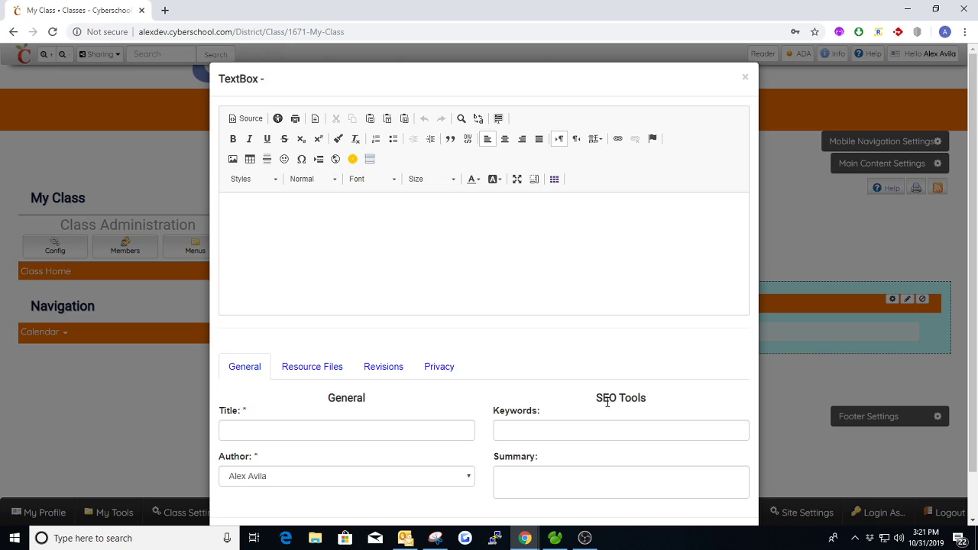
click(342, 378)
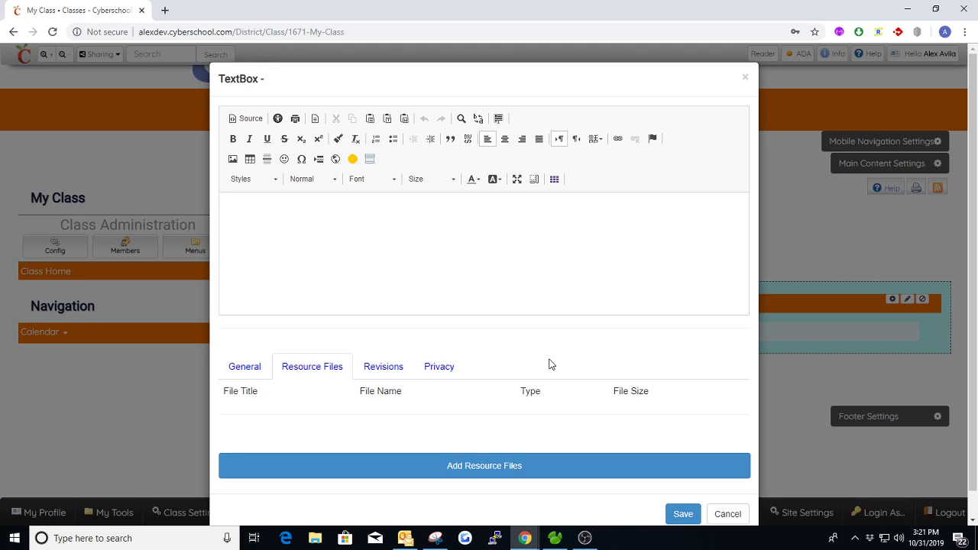
click(388, 369)
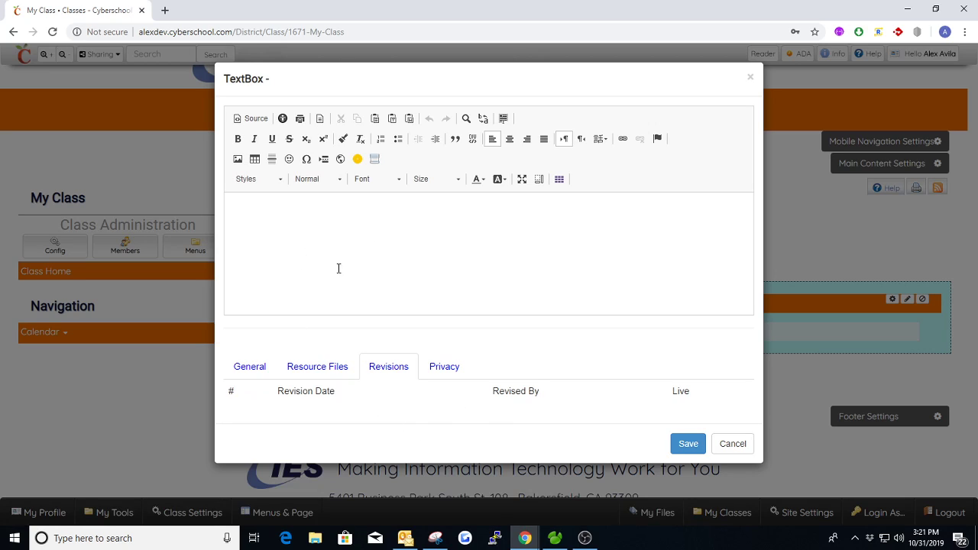
click(446, 369)
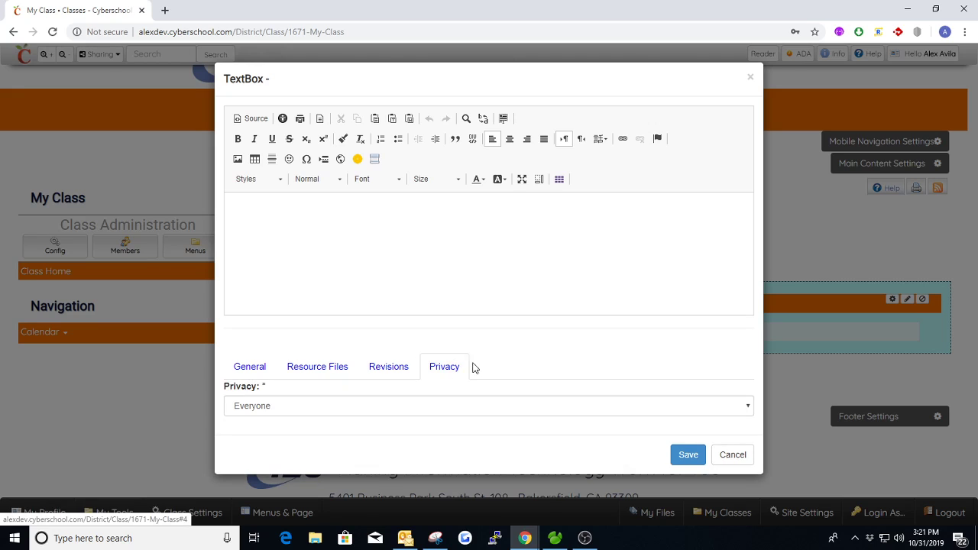
click(281, 414)
click(279, 406)
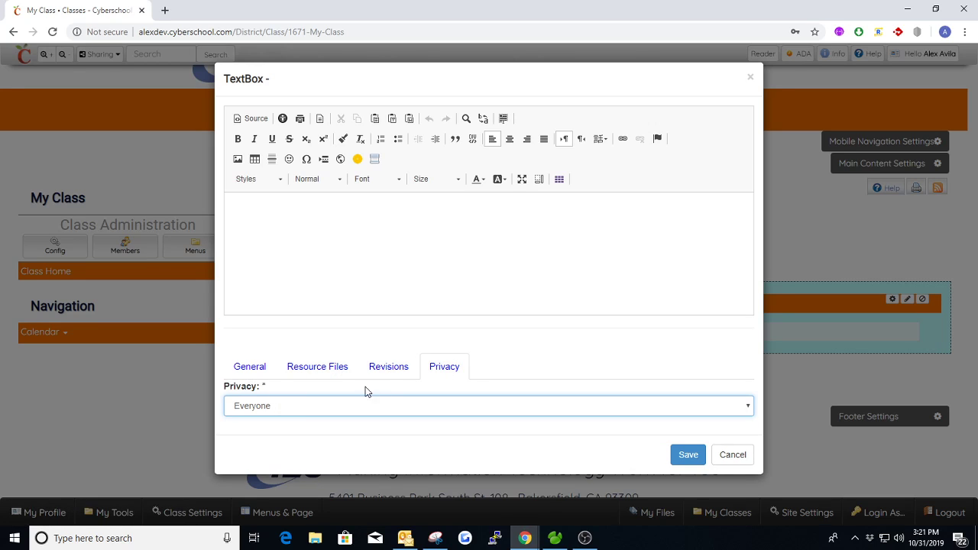
click(248, 366)
scroll(672, 450, down, 1)
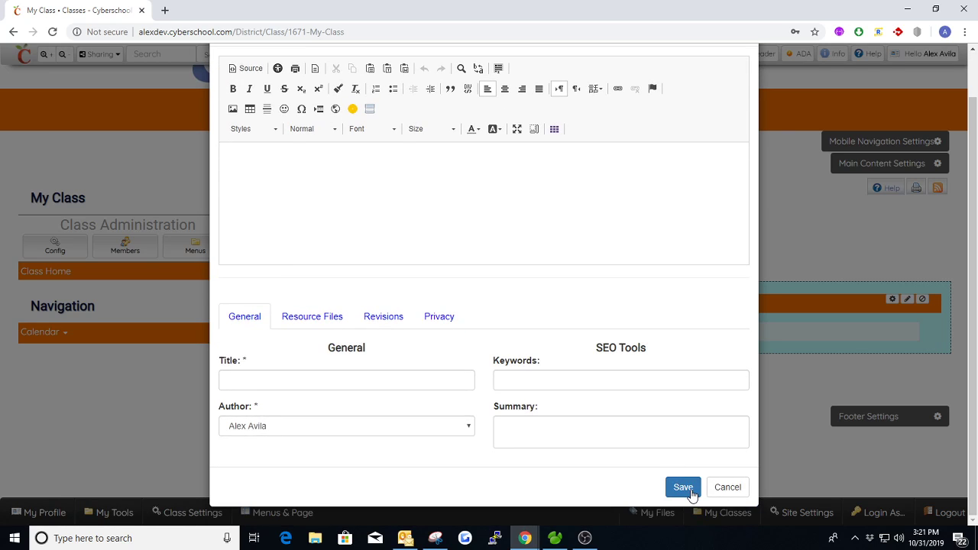
click(683, 487)
scroll(711, 184, up, 1)
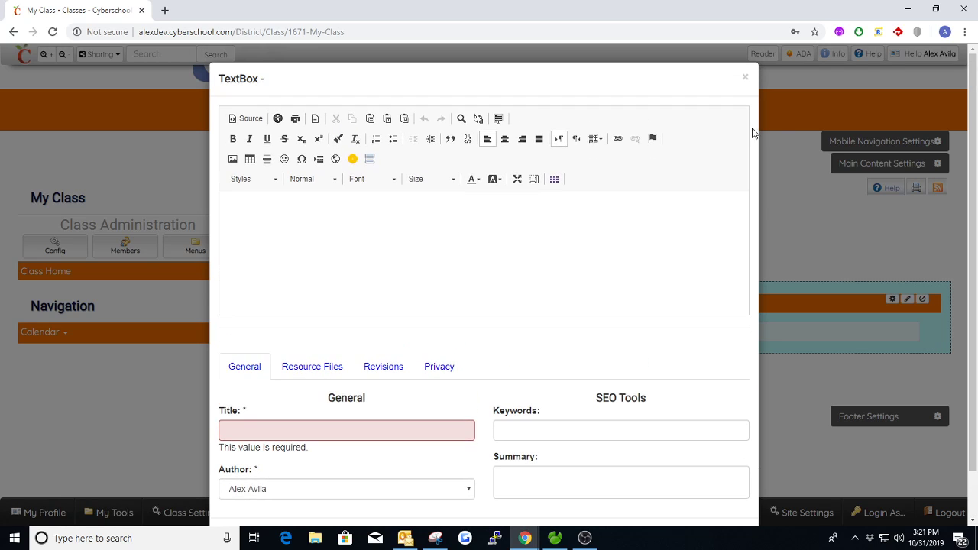
click(747, 79)
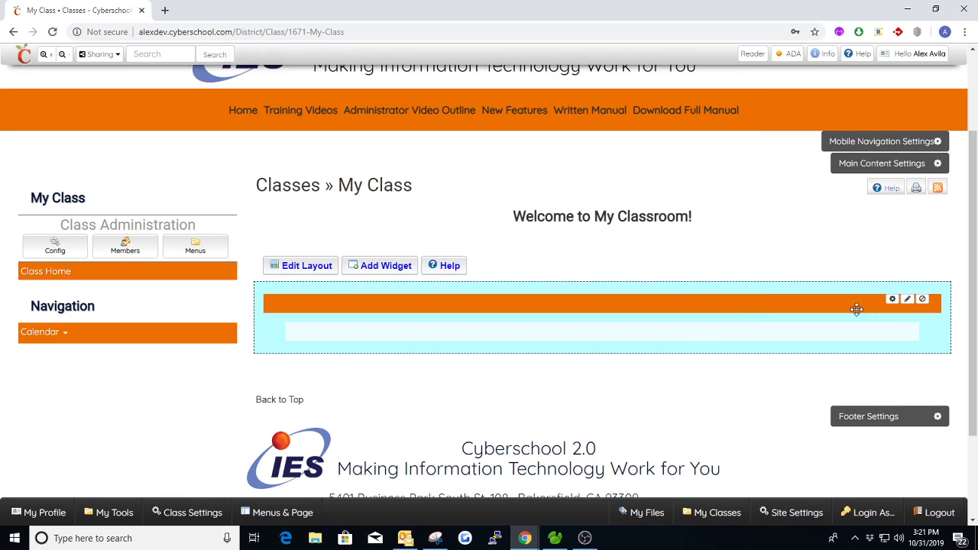
click(908, 300)
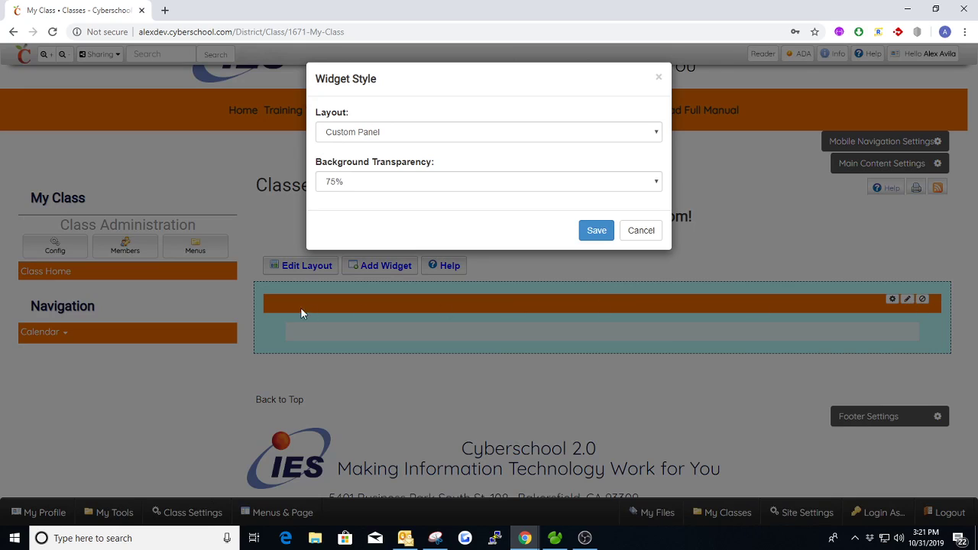
- Give the empty widget the Custom-2 Panel layout
click(392, 132)
click(362, 224)
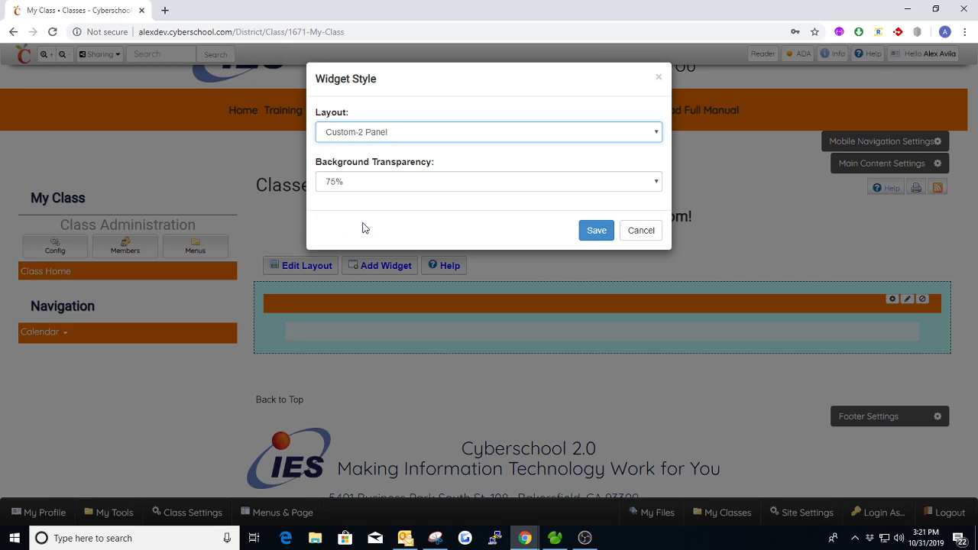
click(588, 231)
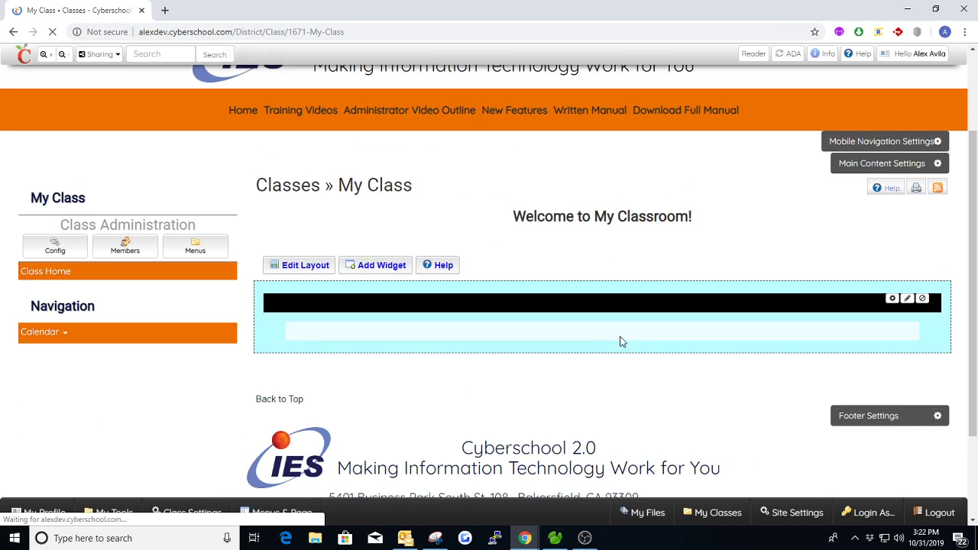
scroll(623, 341, down, 1)
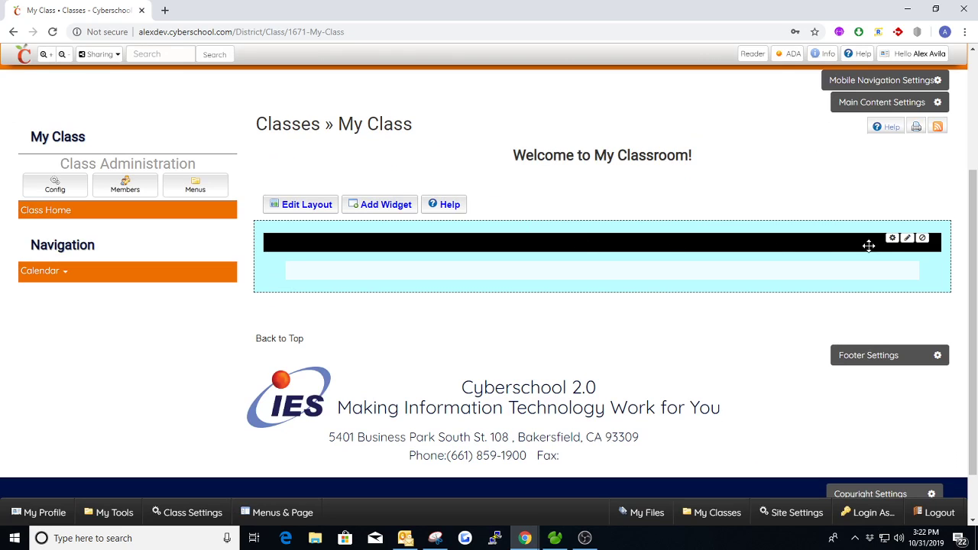
- Look at the widget's settings editor and style options, closing both without changes
click(891, 238)
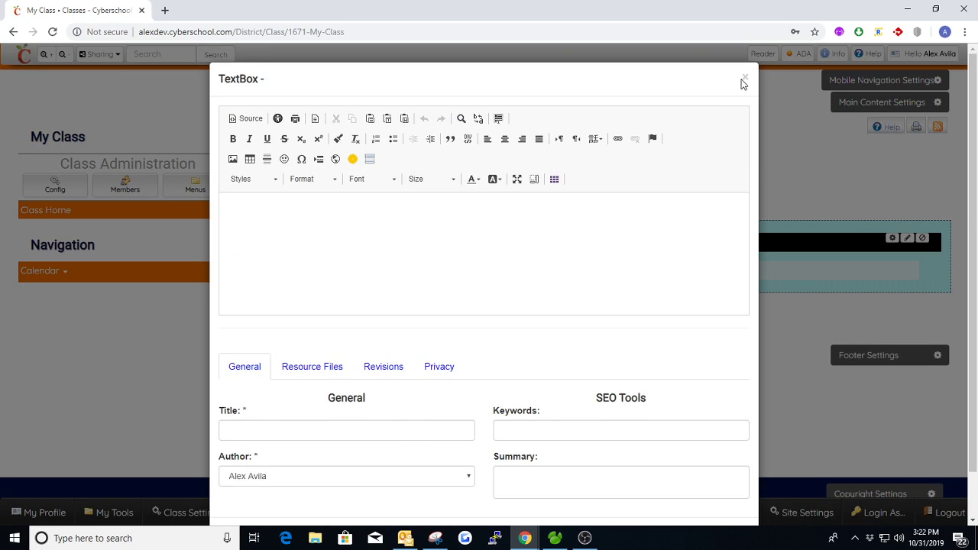
click(745, 79)
click(905, 239)
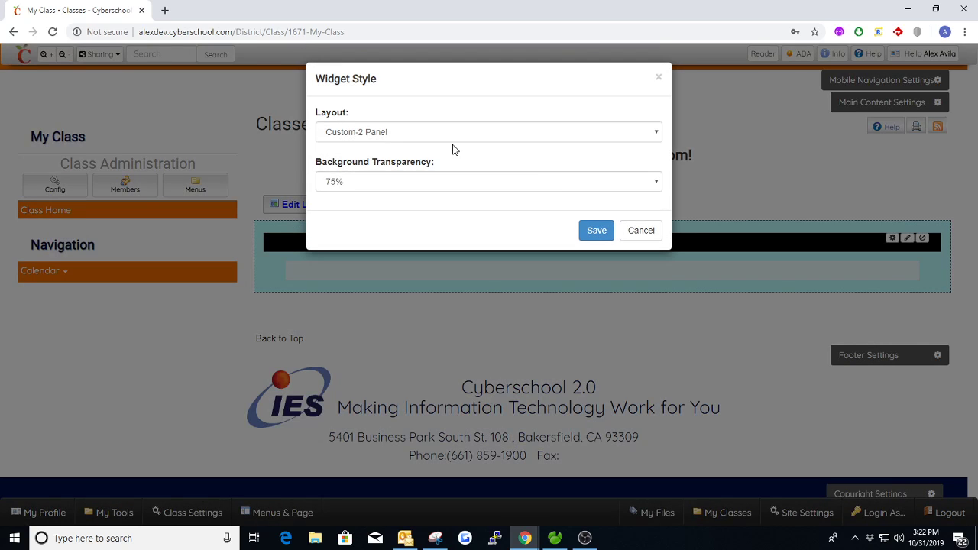
click(448, 139)
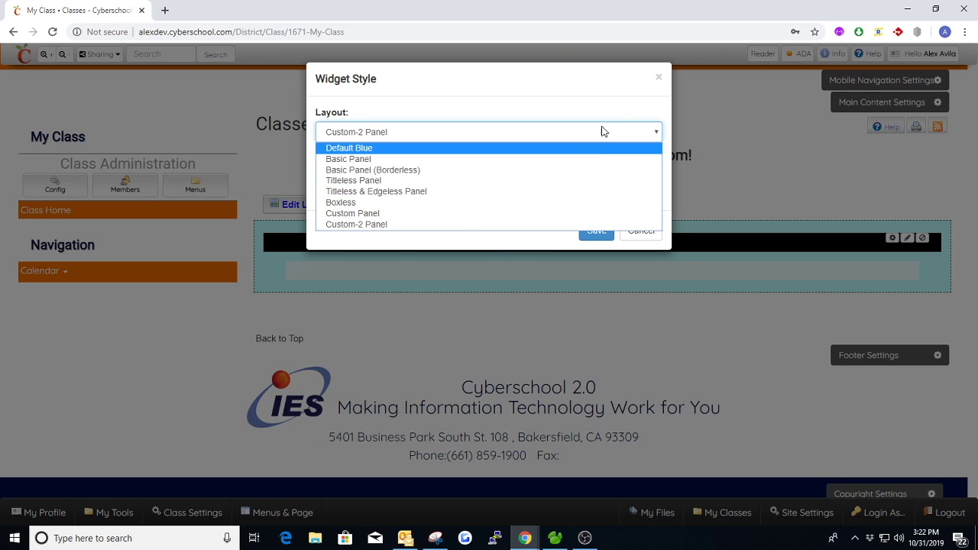
click(658, 79)
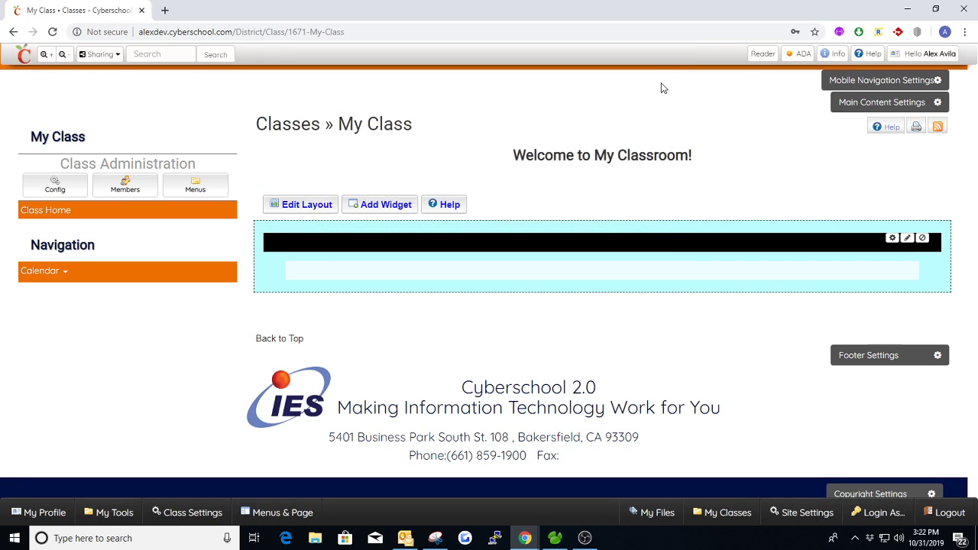
- Cancel the prompt to delete the empty widget and bring up the widget chooser
click(922, 239)
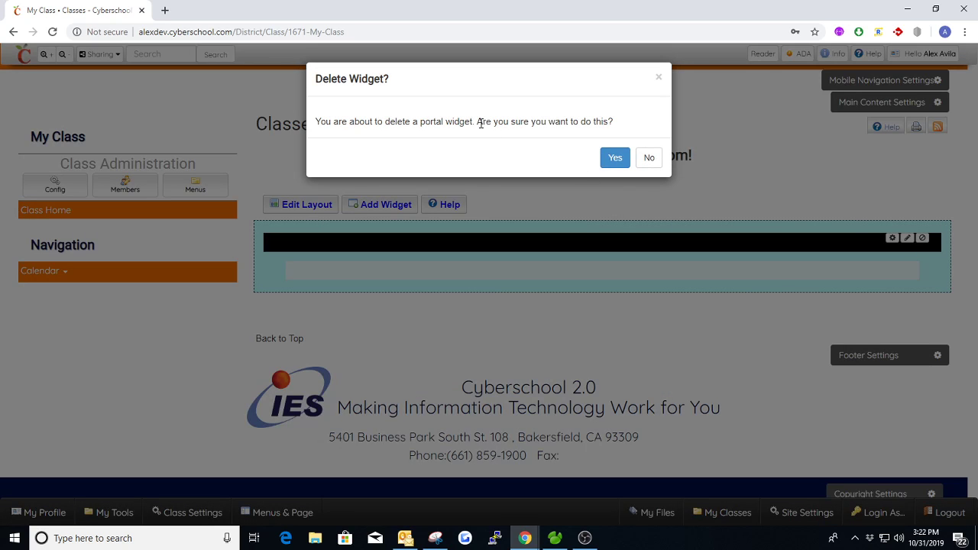
drag(478, 122, 595, 123)
click(614, 118)
click(662, 74)
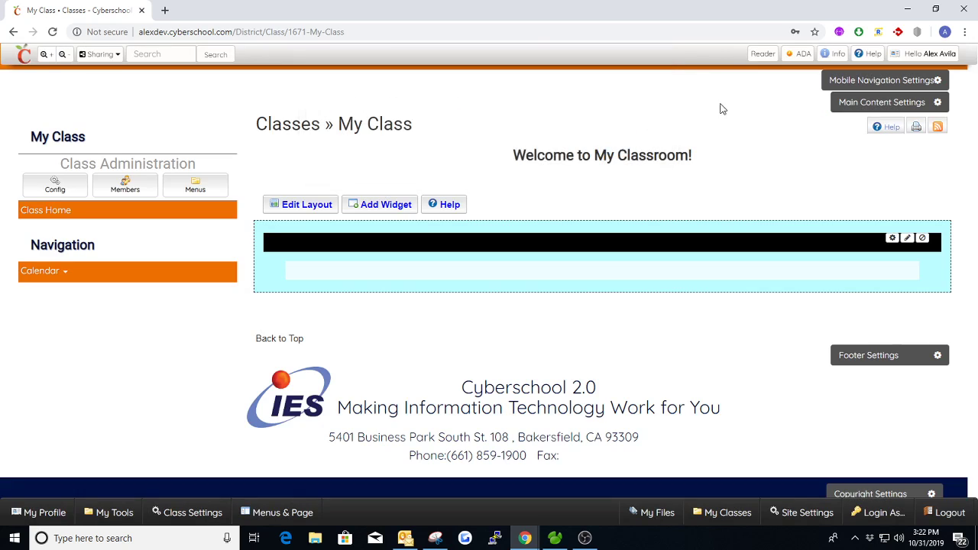
click(386, 205)
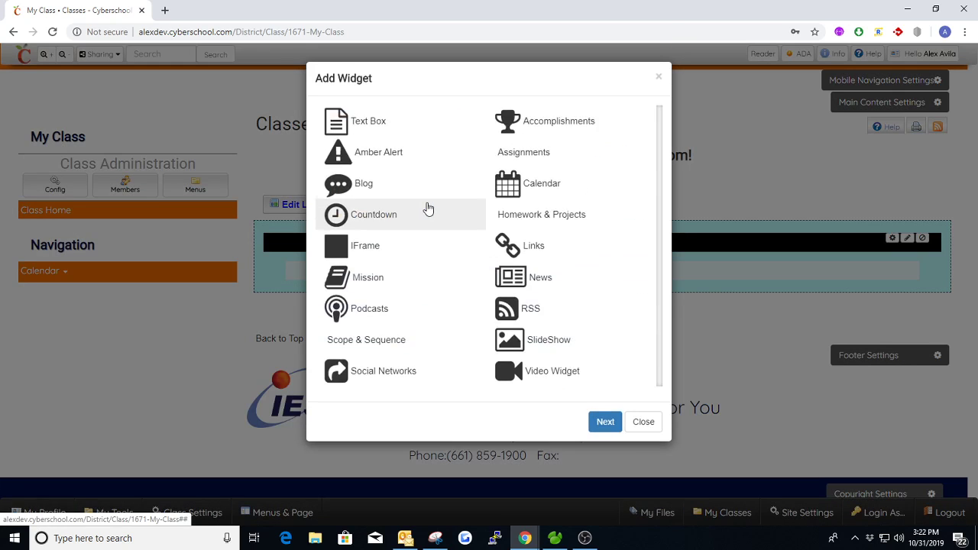
- Add an Accomplishments widget, which shows two 2,000 Students star counters
double_click(566, 126)
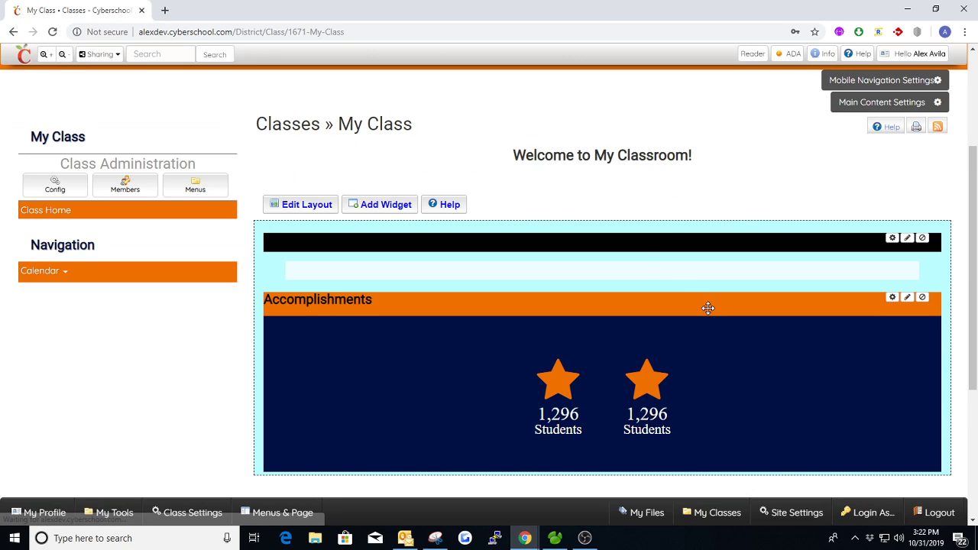
scroll(708, 308, down, 1)
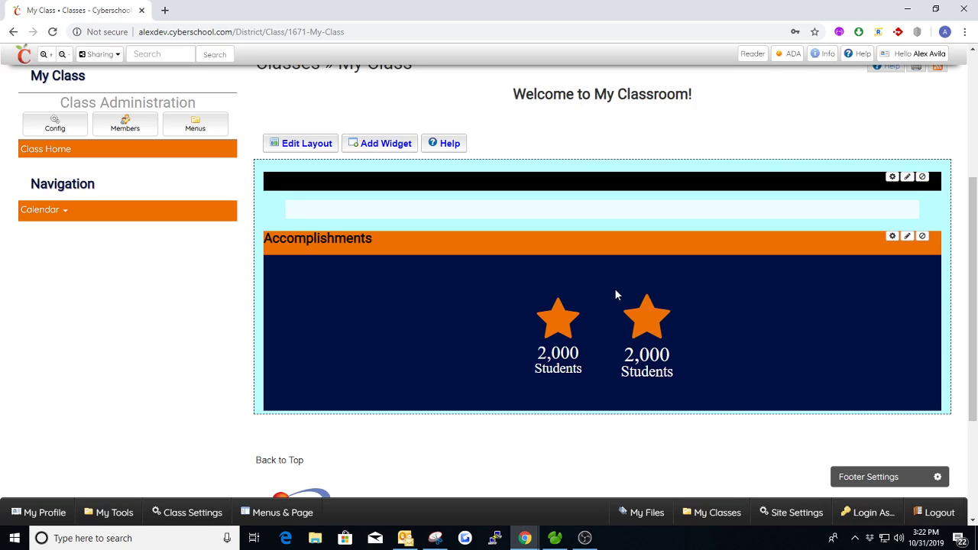
- Hide the Accomplishments title, show its description 'Our accomplishments!', and save
click(891, 238)
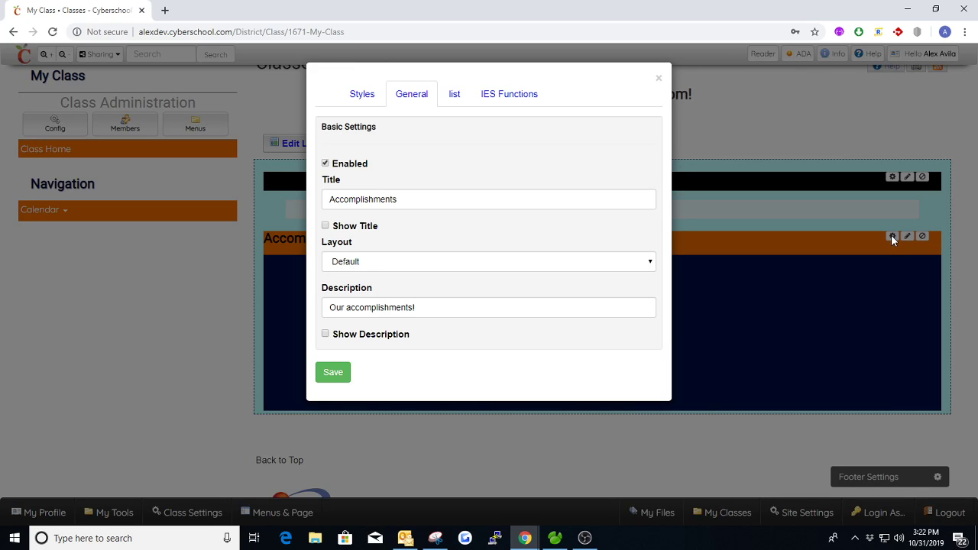
drag(416, 199, 321, 202)
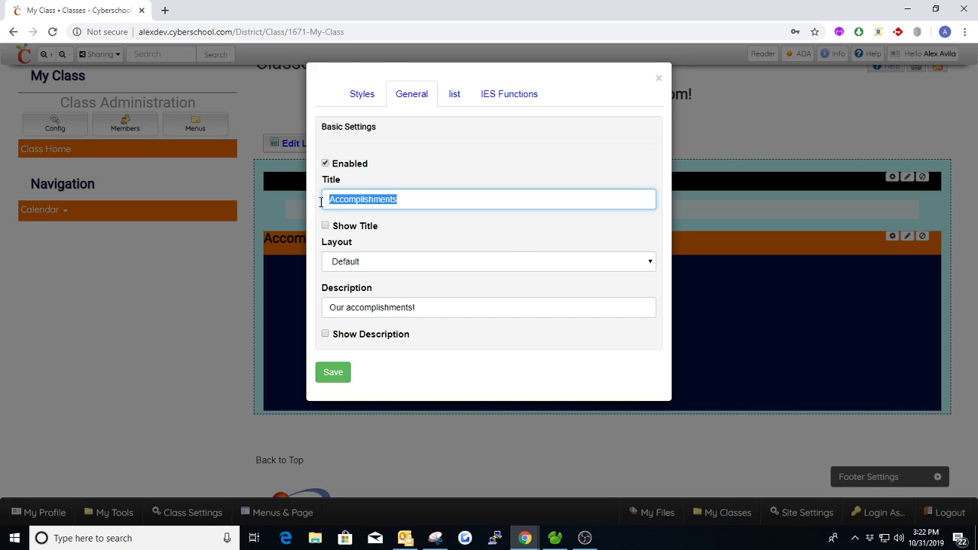
click(410, 223)
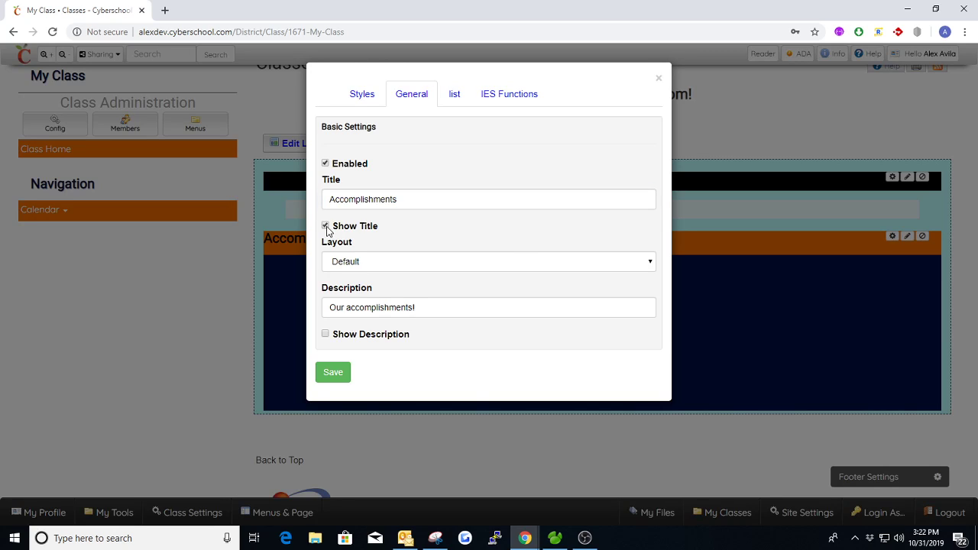
click(326, 227)
drag(437, 303, 392, 343)
click(326, 335)
click(333, 372)
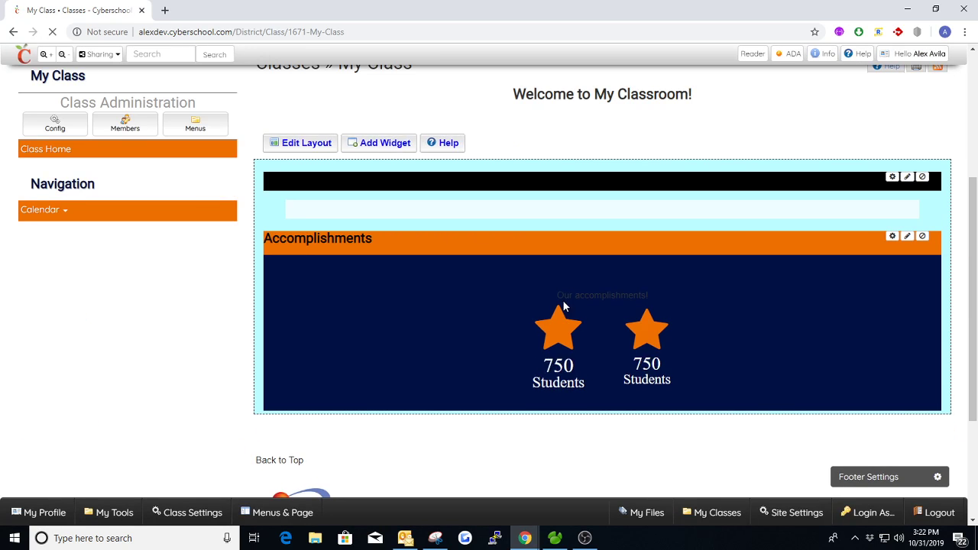
- Reopen the Accomplishments settings on its list of counter items
drag(556, 294, 659, 298)
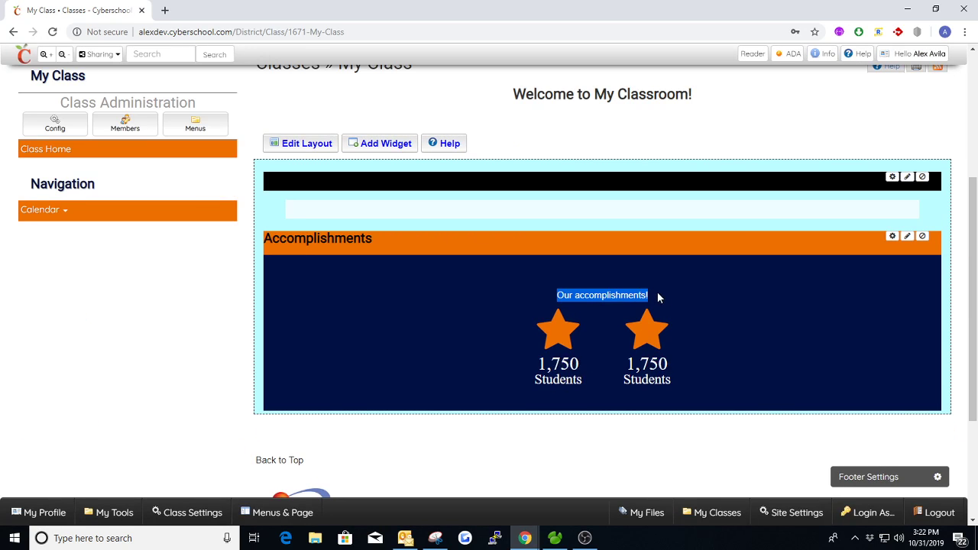
click(891, 237)
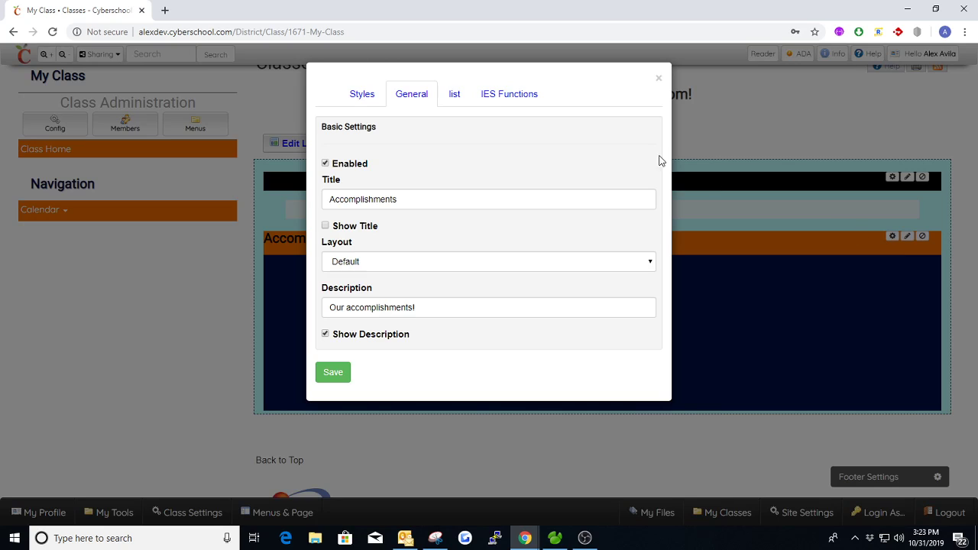
click(462, 98)
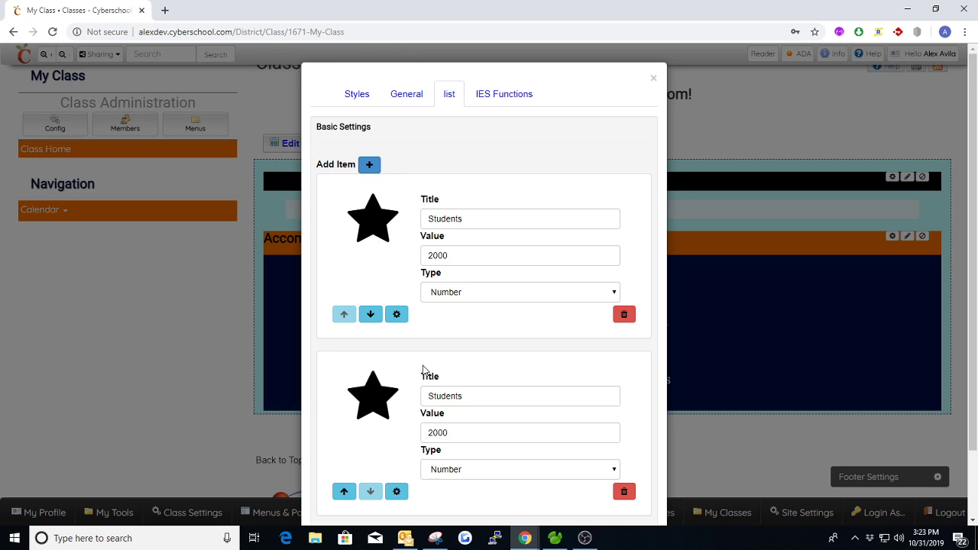
- Set the first Students item's value to 37 with type Number
drag(489, 260, 412, 262)
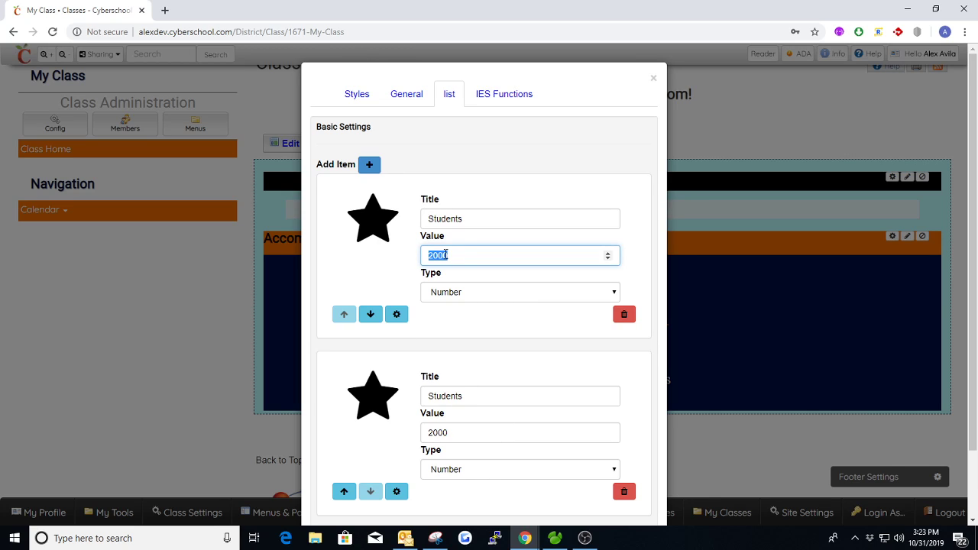
text(37)
click(508, 293)
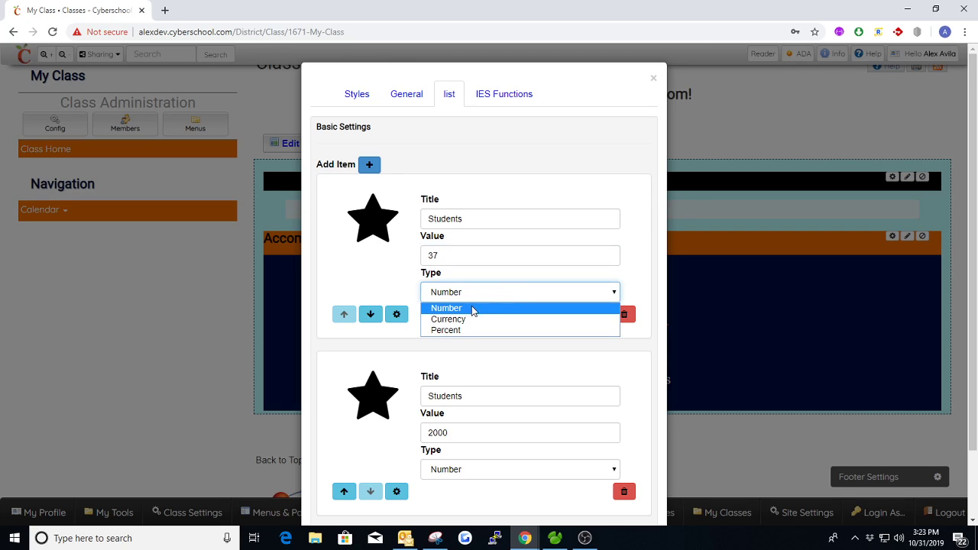
click(457, 318)
click(482, 297)
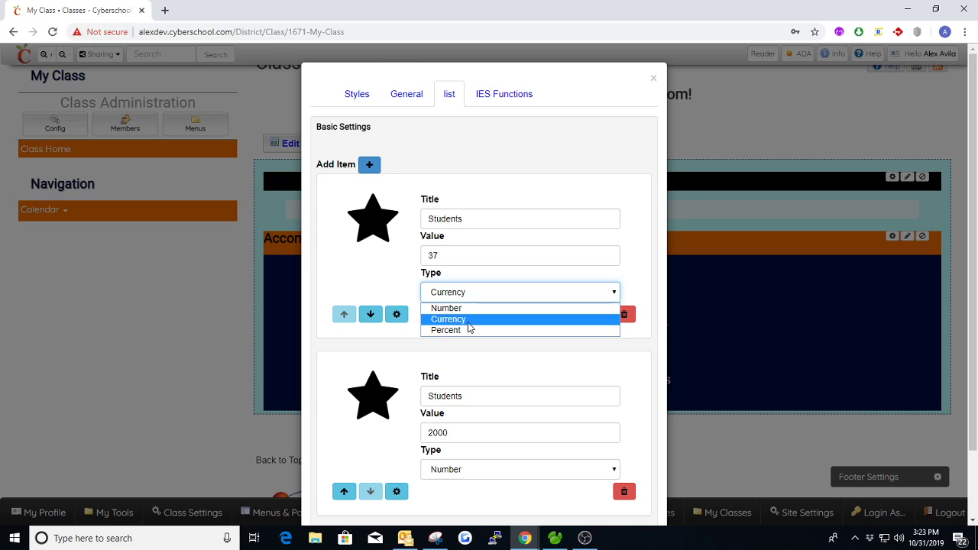
click(449, 330)
click(473, 297)
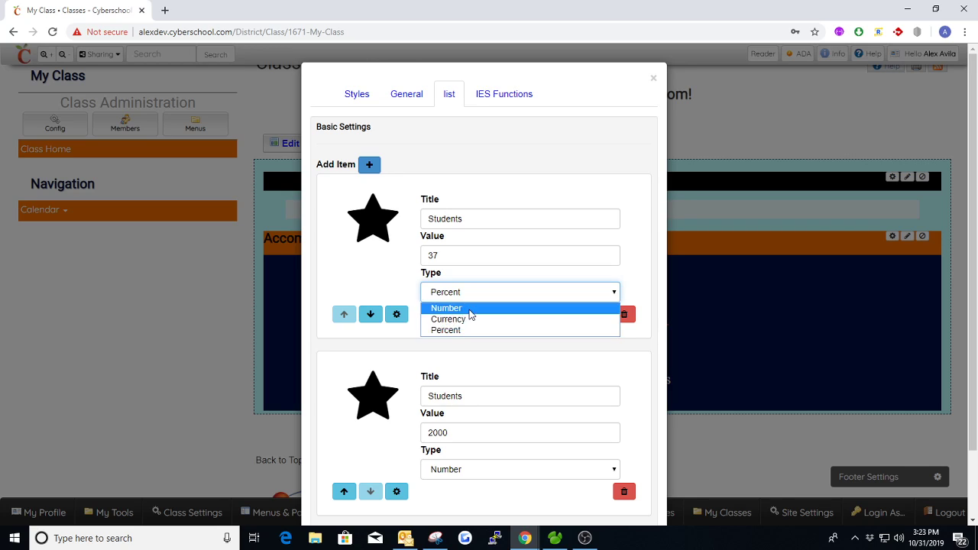
click(462, 307)
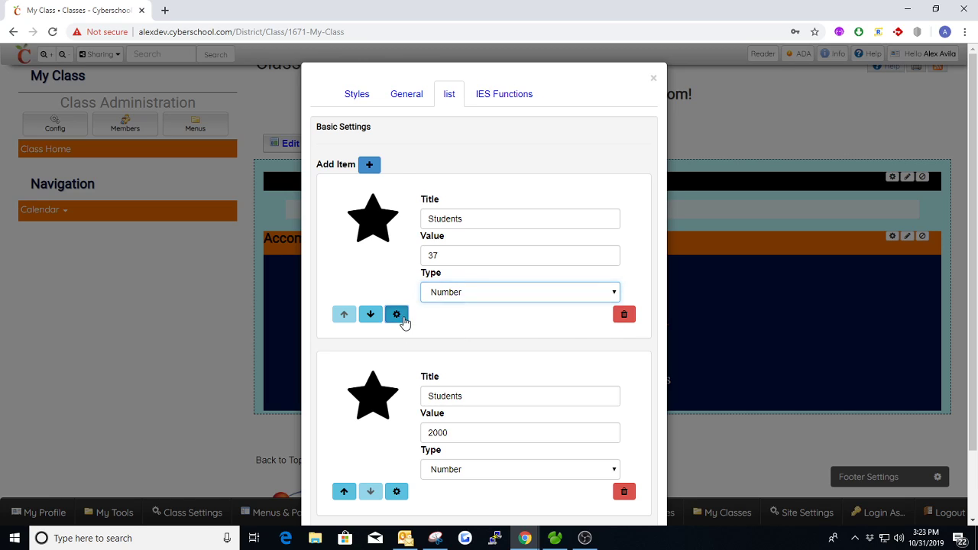
- Replace the Students item's star with the child figure icon
click(403, 319)
scroll(509, 226, down, 2)
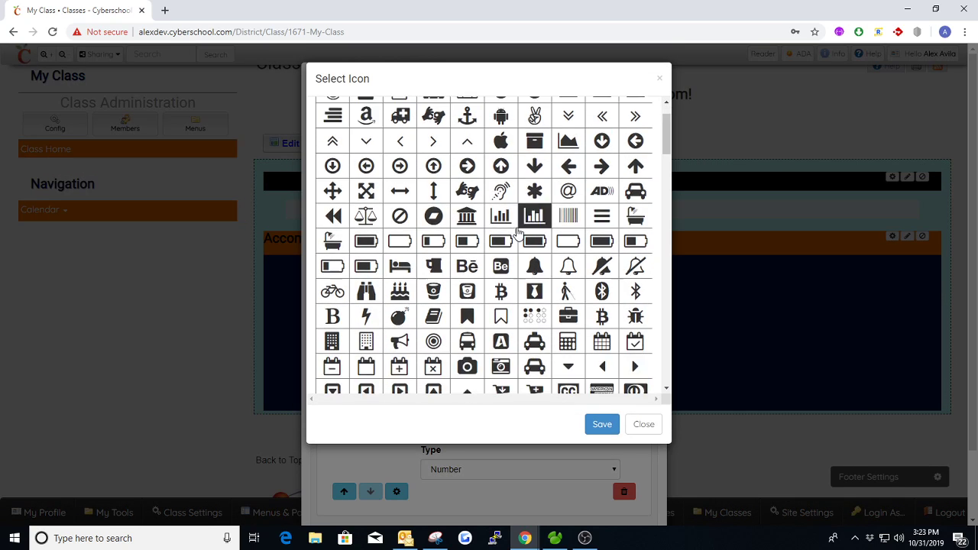
scroll(509, 226, down, 3)
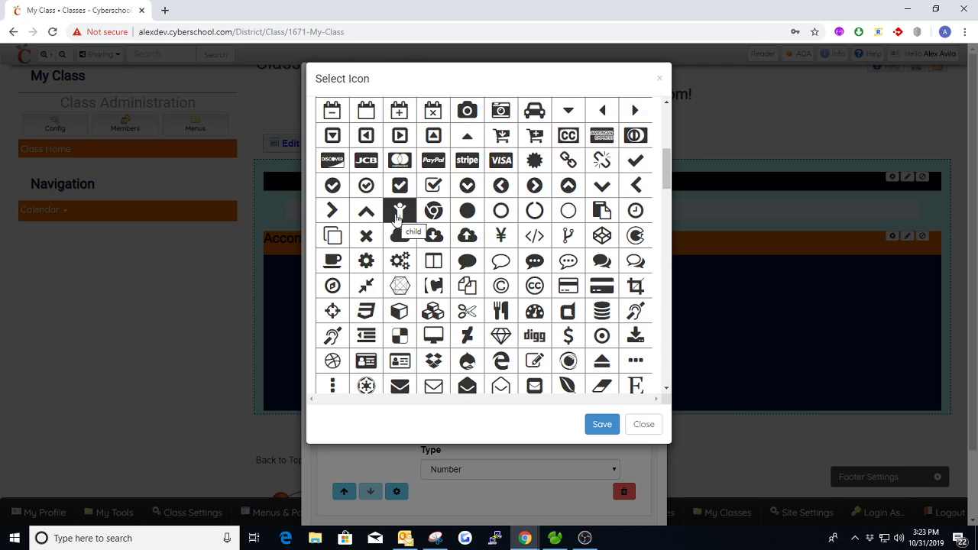
click(400, 217)
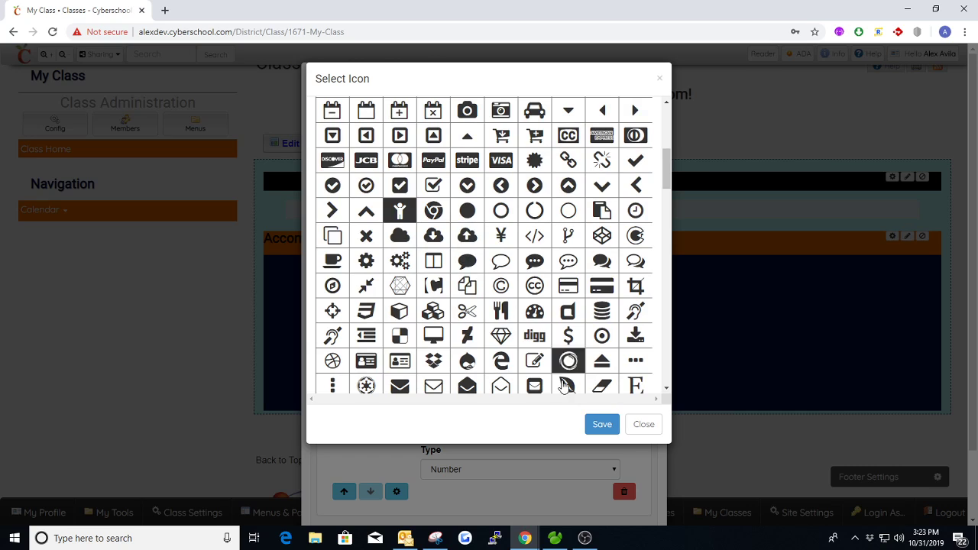
click(602, 425)
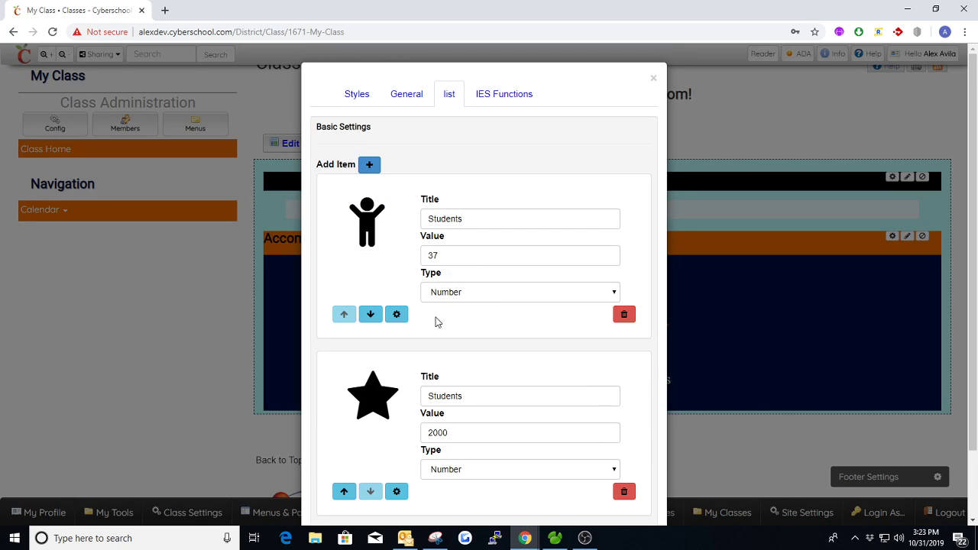
- Keep Students first and make the second item Courses, value 3, type Number
click(371, 315)
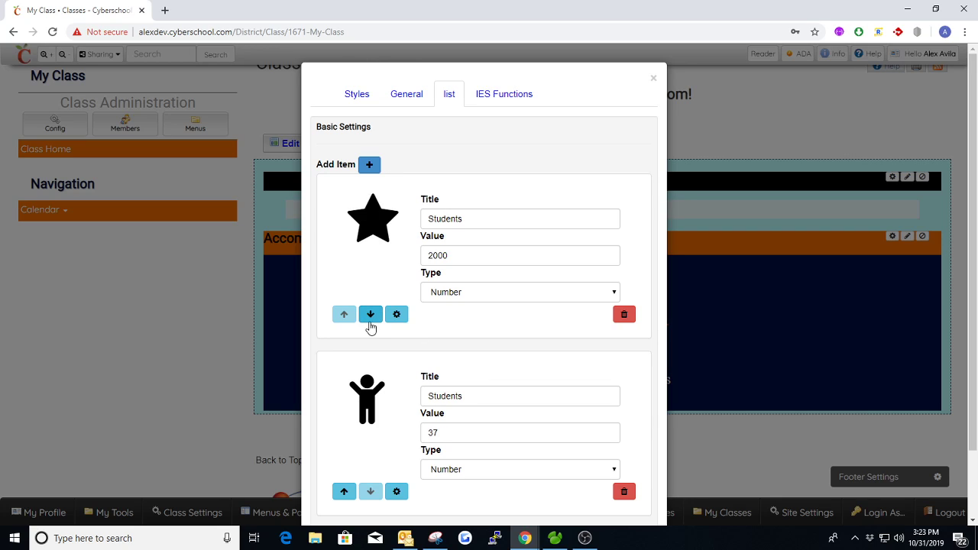
click(371, 315)
click(370, 314)
click(371, 314)
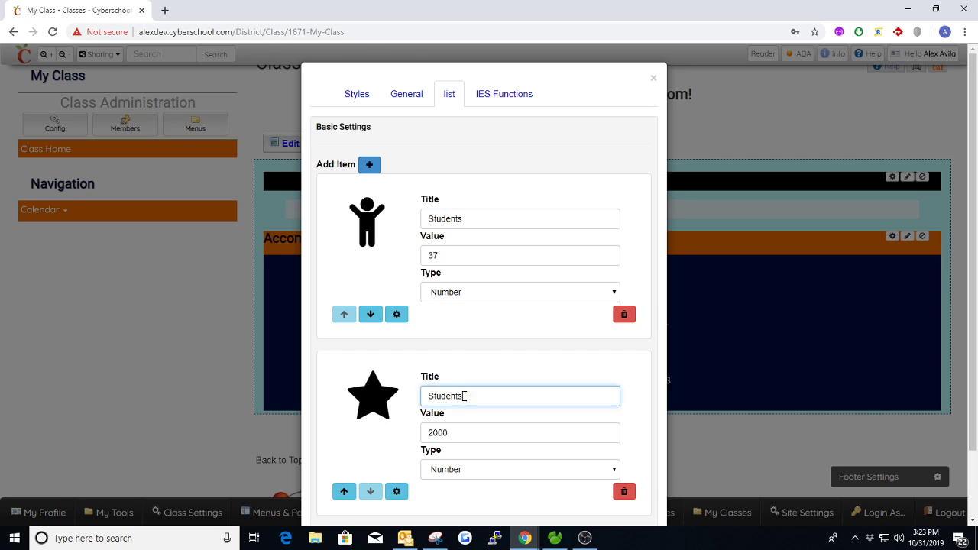
double_click(489, 402)
text(Courses)
double_click(424, 432)
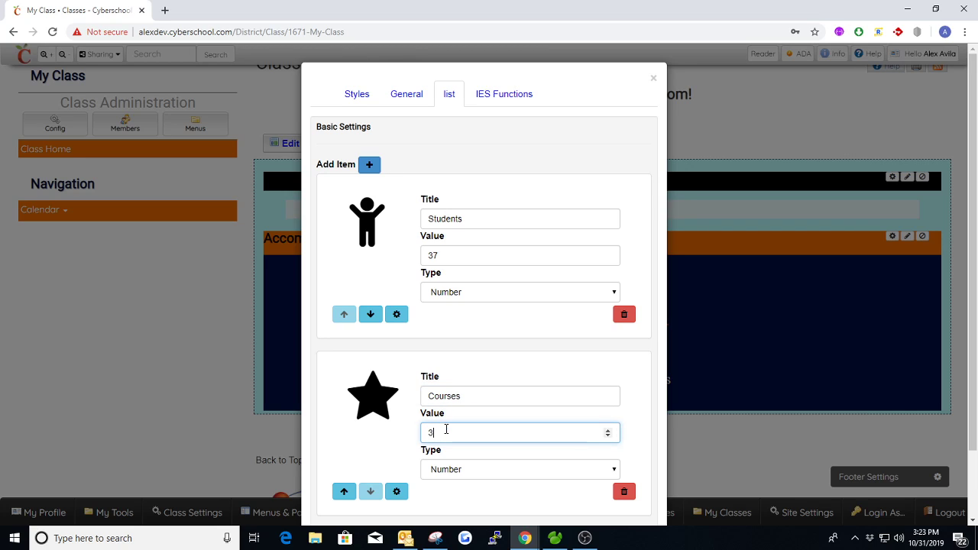
text(3)
scroll(448, 426, down, 1)
click(479, 409)
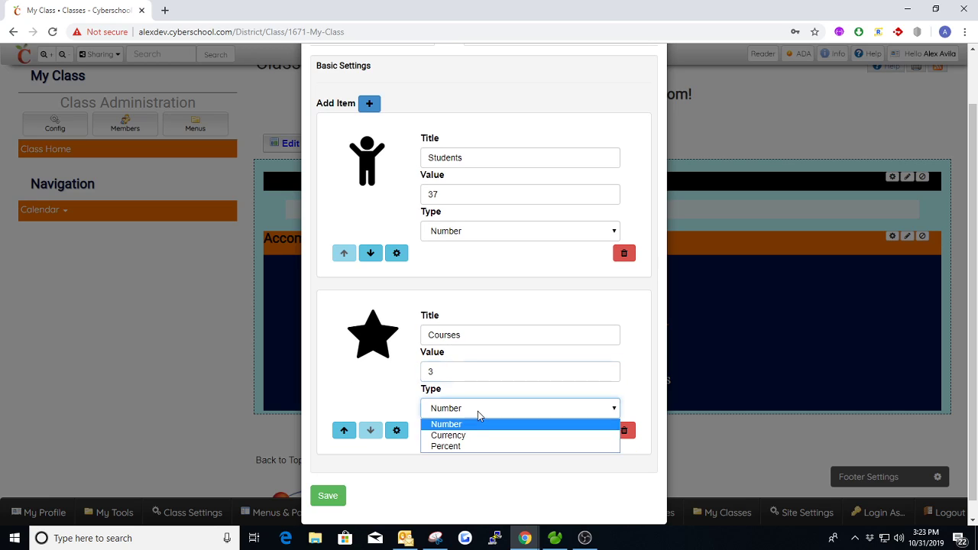
click(478, 424)
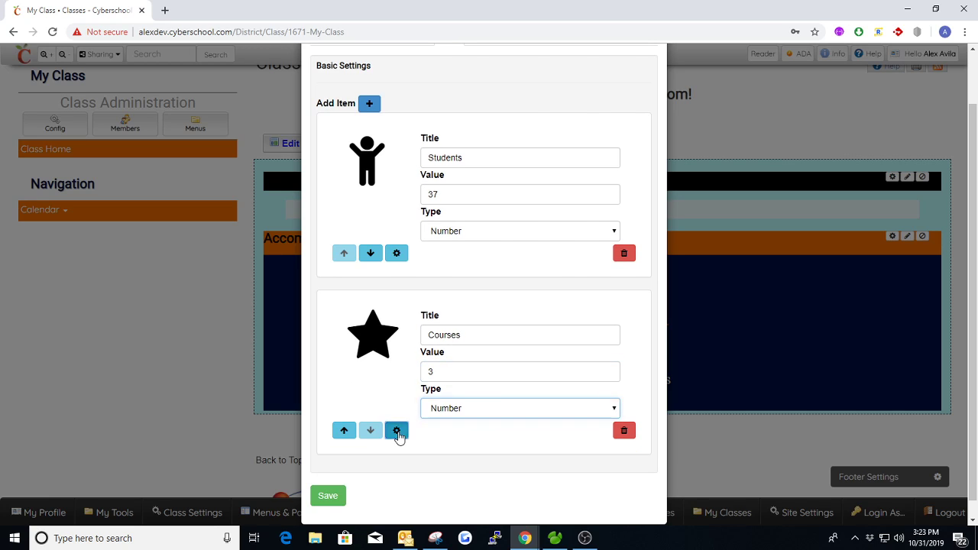
- Leave the Courses star icon unchanged and save the Accomplishments list settings
click(397, 430)
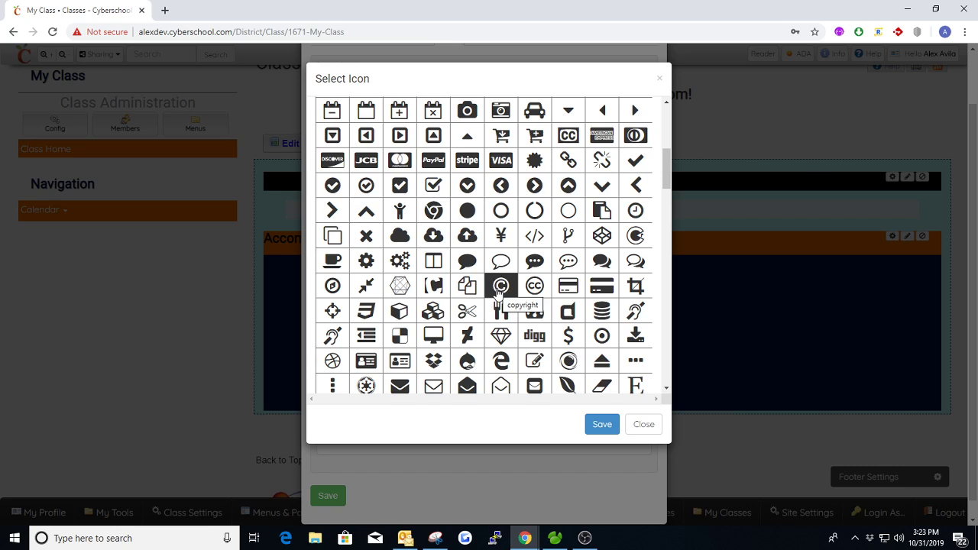
scroll(430, 229, down, 3)
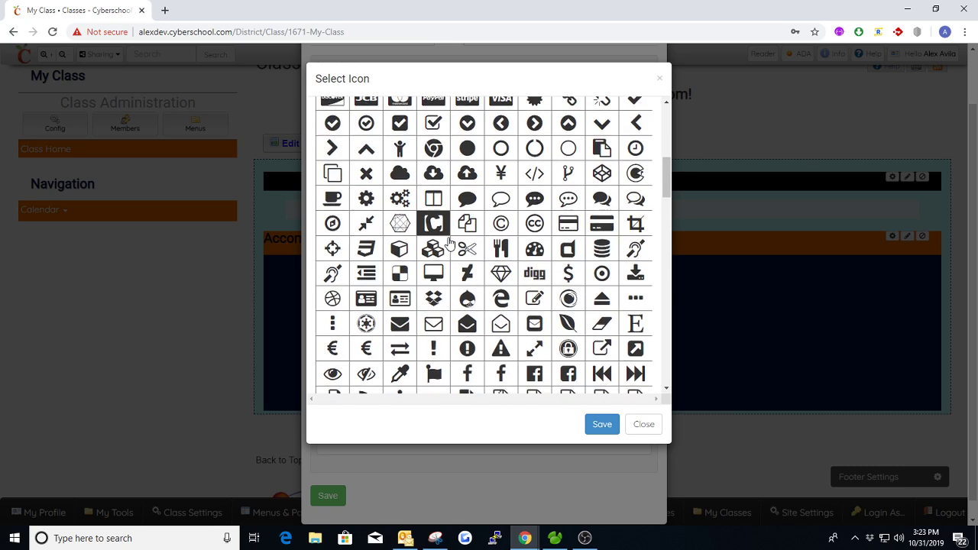
scroll(493, 257, down, 12)
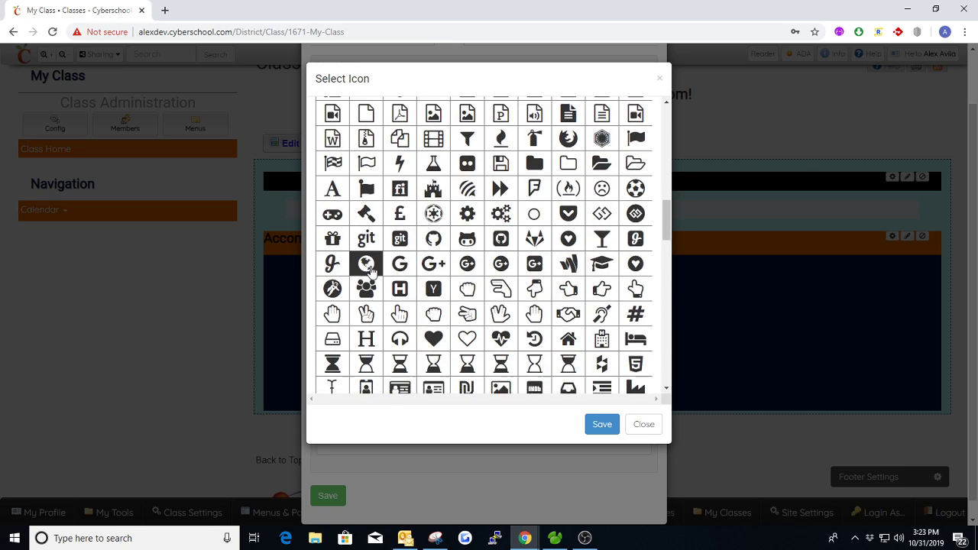
scroll(489, 258, down, 3)
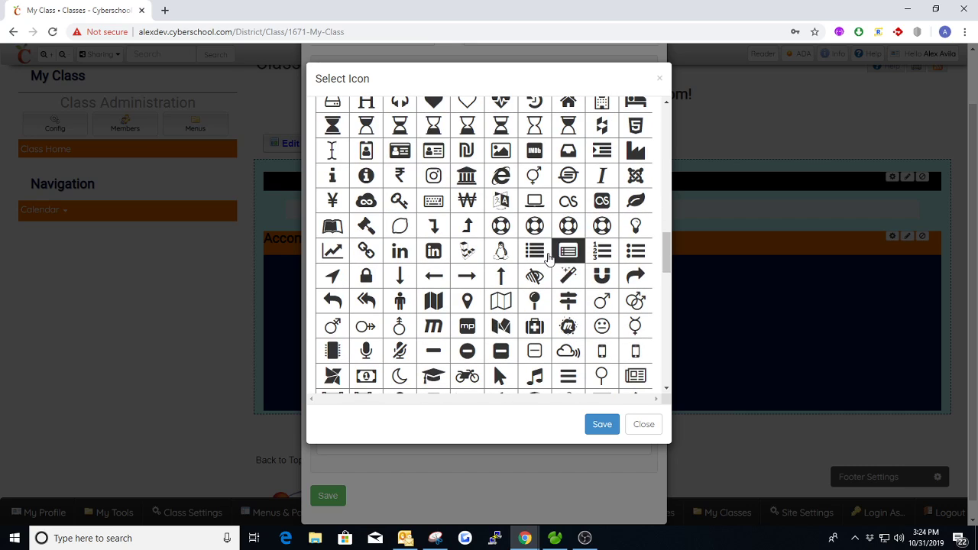
scroll(535, 256, down, 3)
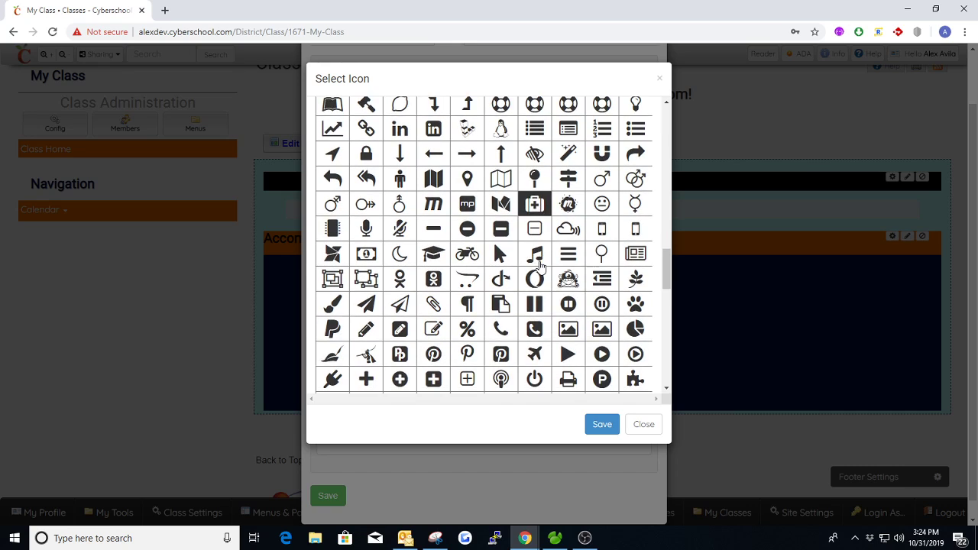
scroll(605, 261, down, 6)
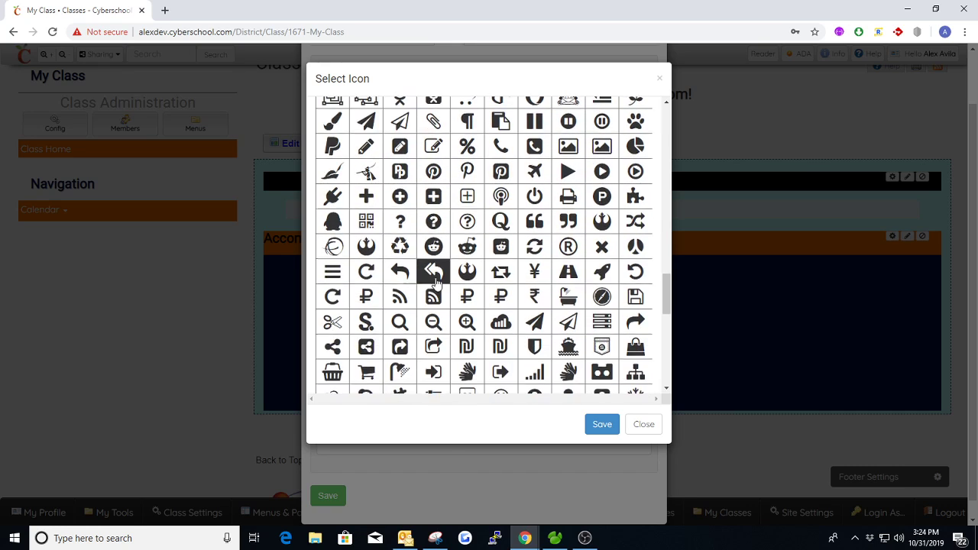
scroll(443, 290, down, 5)
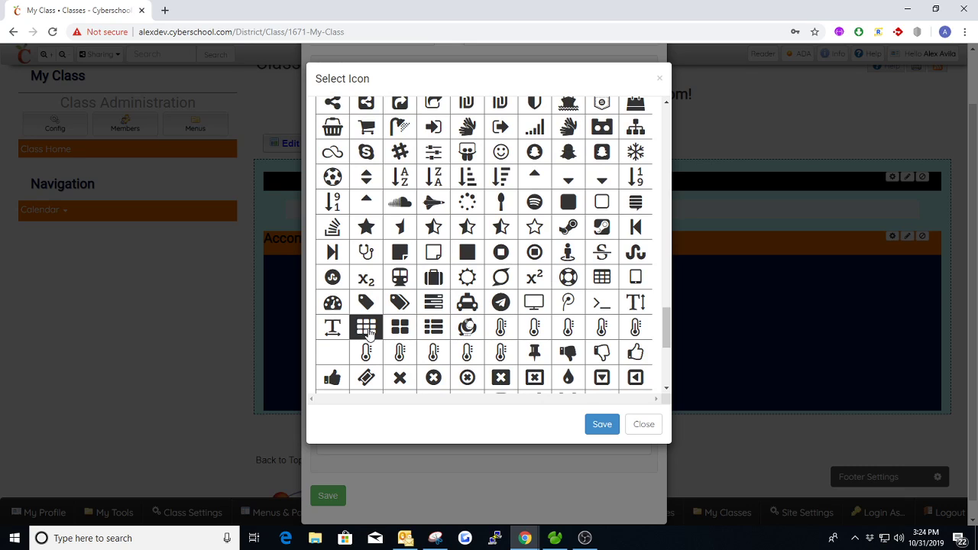
click(366, 327)
click(602, 424)
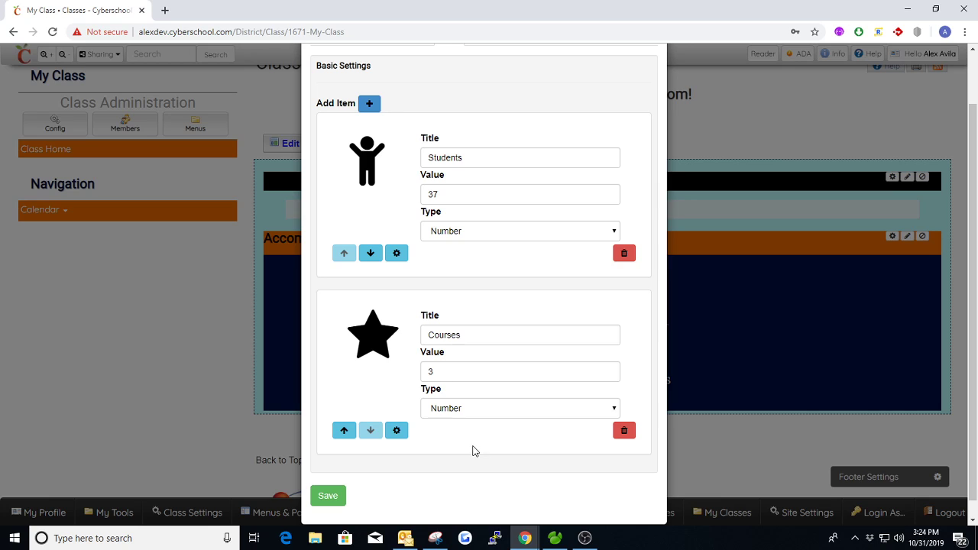
click(396, 431)
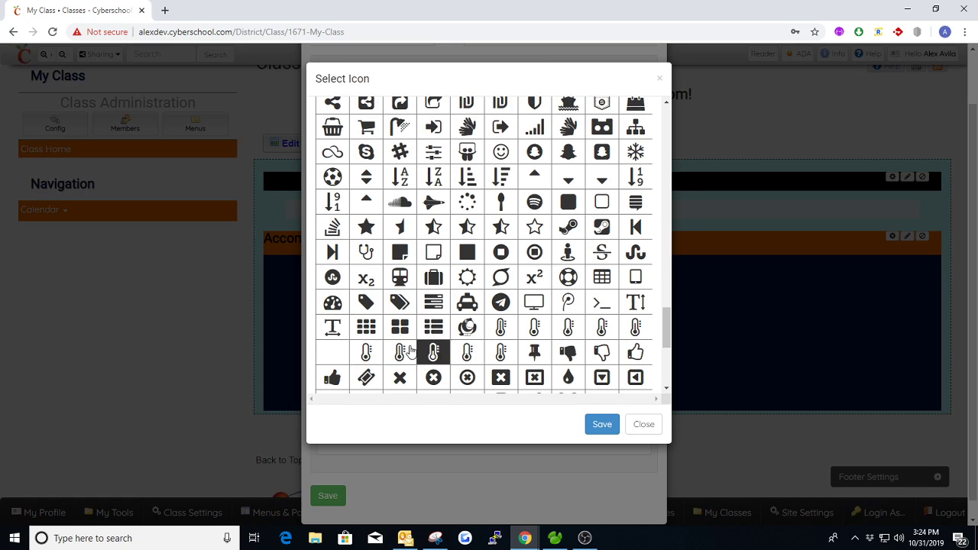
click(602, 424)
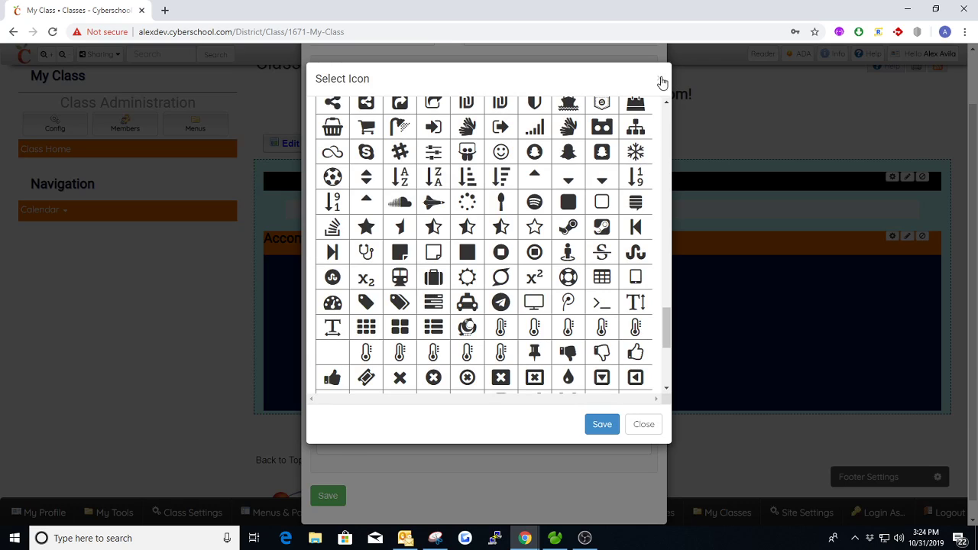
click(658, 78)
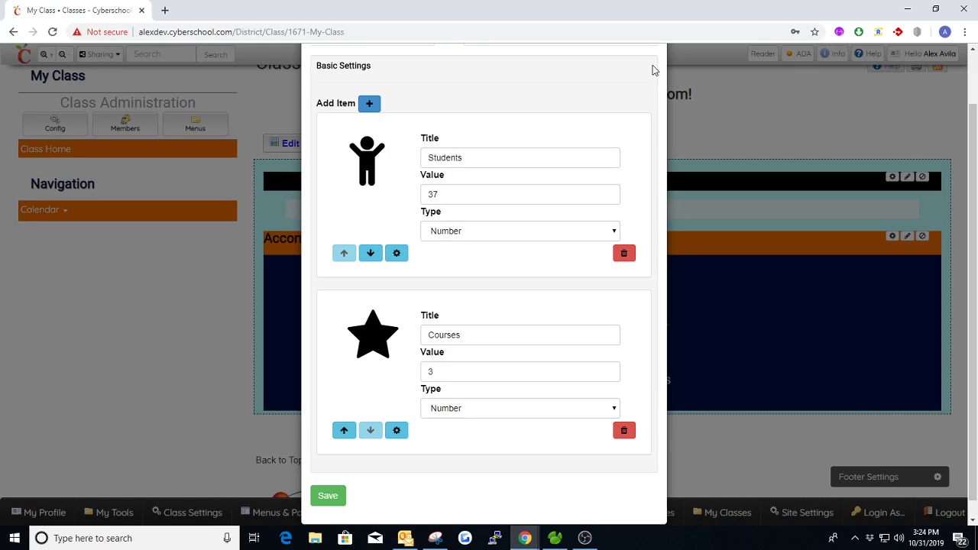
scroll(632, 123, down, 1)
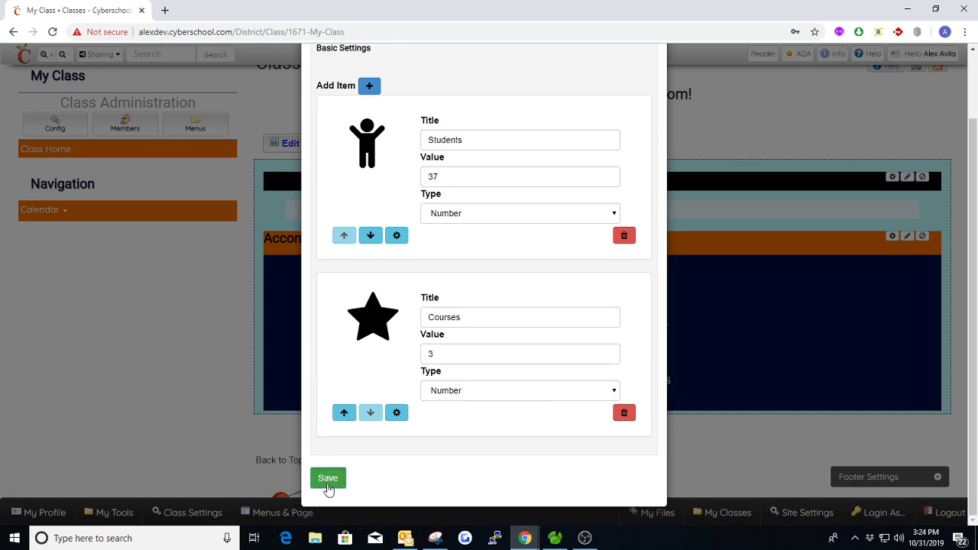
click(327, 480)
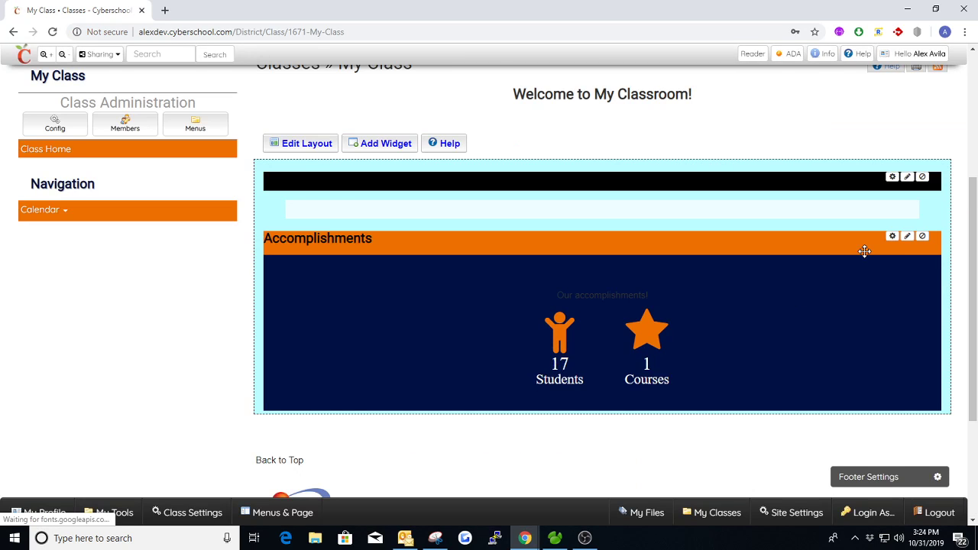
- Give the Courses counter the file-text document icon and save the Accomplishments settings
click(892, 236)
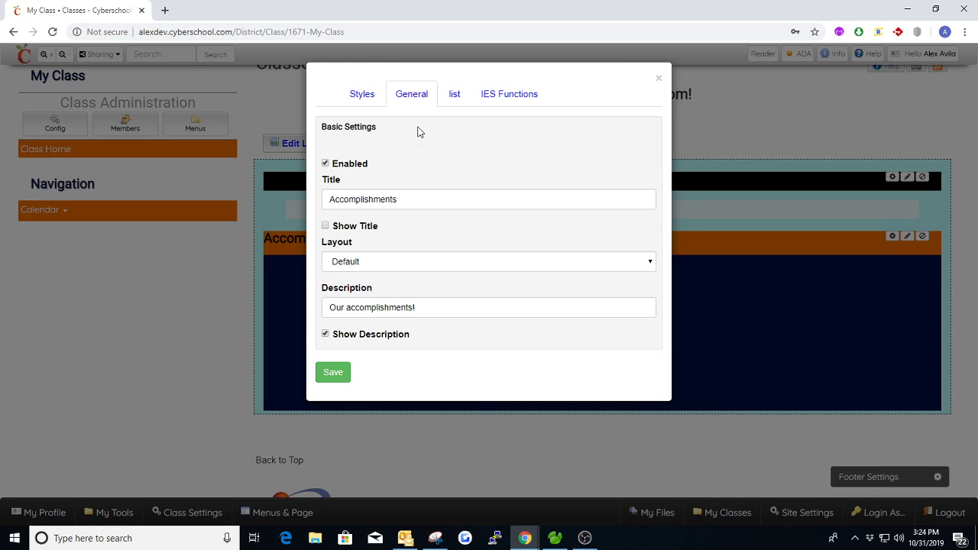
click(455, 96)
click(396, 491)
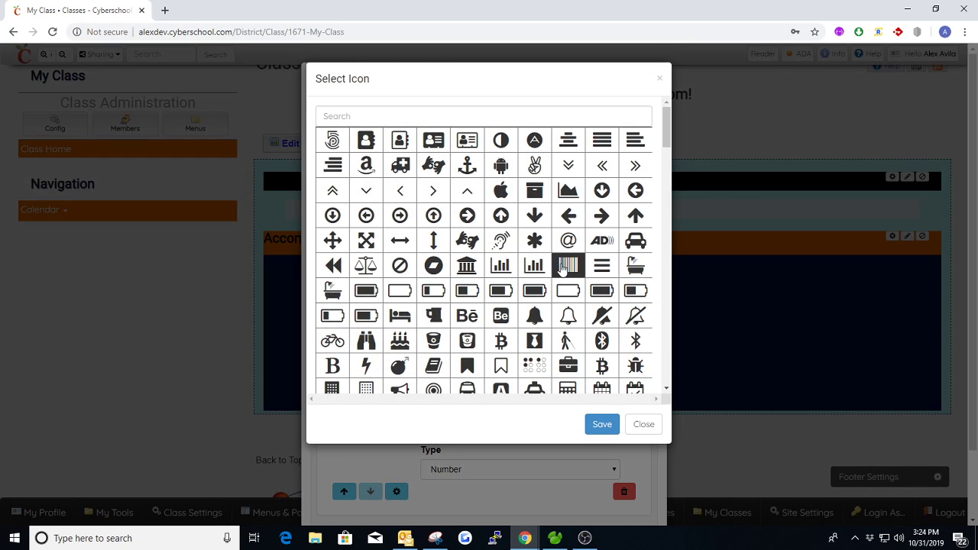
scroll(535, 289, down, 1)
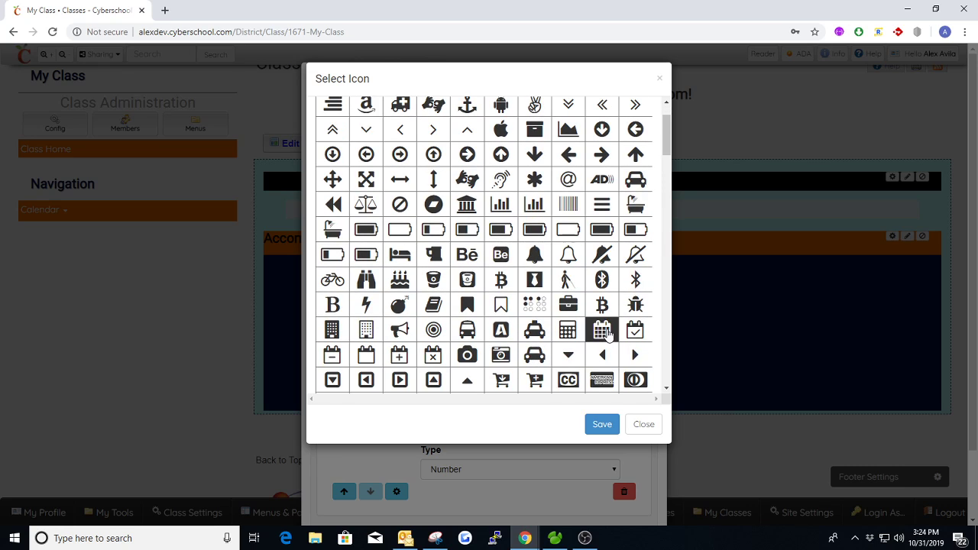
scroll(508, 320, down, 2)
scroll(508, 299, down, 2)
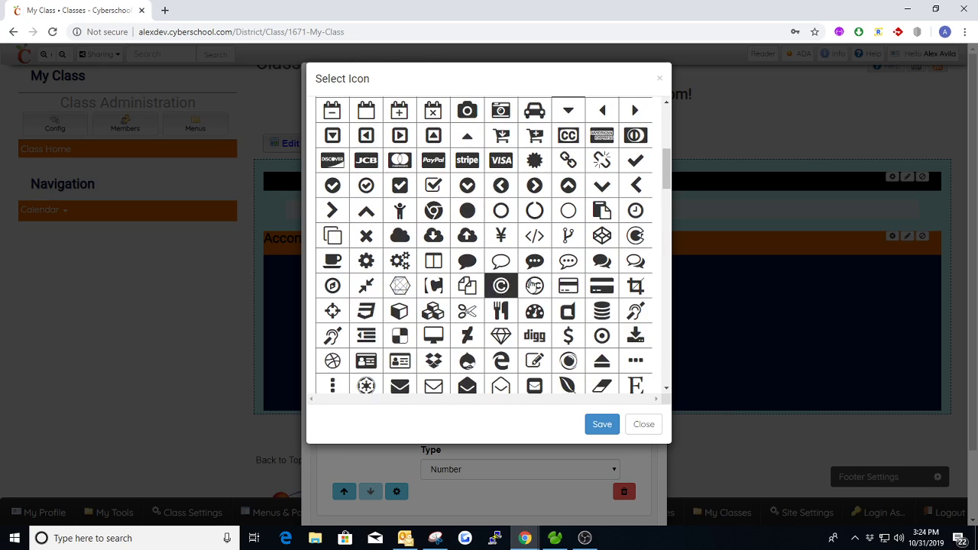
scroll(527, 348, down, 1)
scroll(527, 348, down, 2)
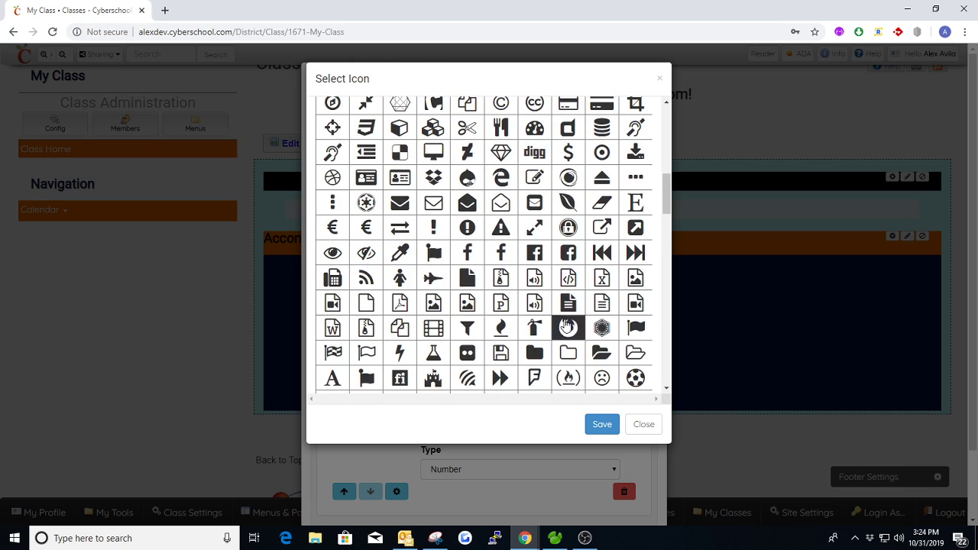
click(569, 307)
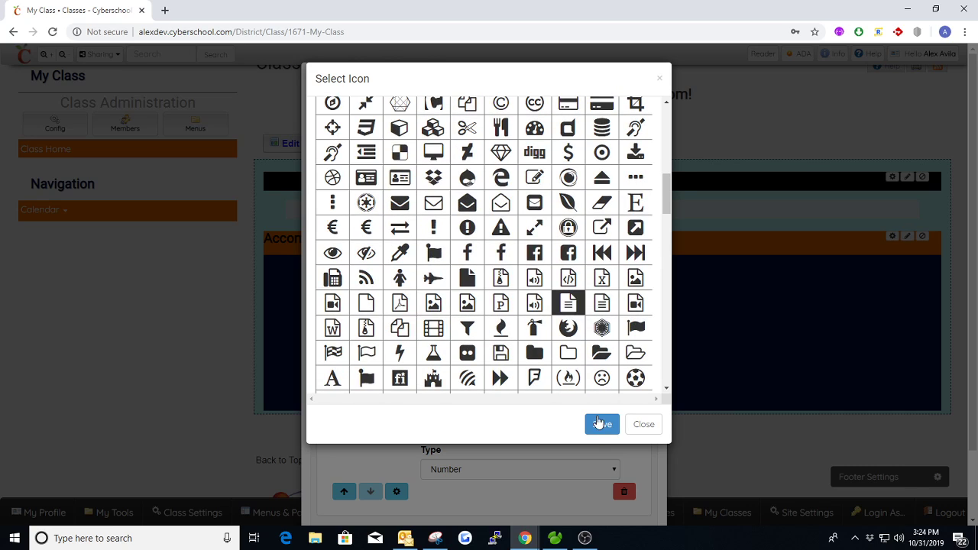
click(602, 424)
scroll(604, 427, down, 2)
click(328, 497)
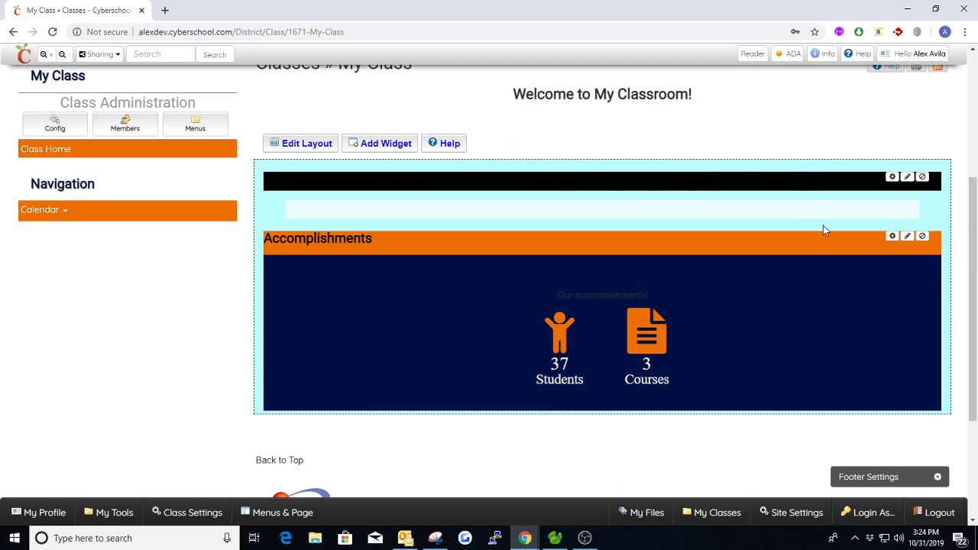
- Add a Class Assignments widget below Accomplishments and close its settings unchanged
click(407, 147)
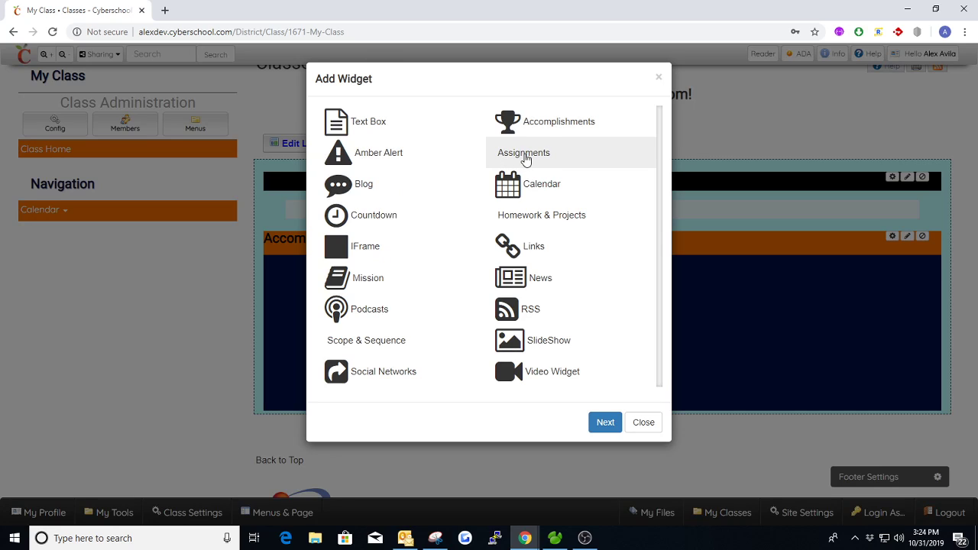
double_click(524, 157)
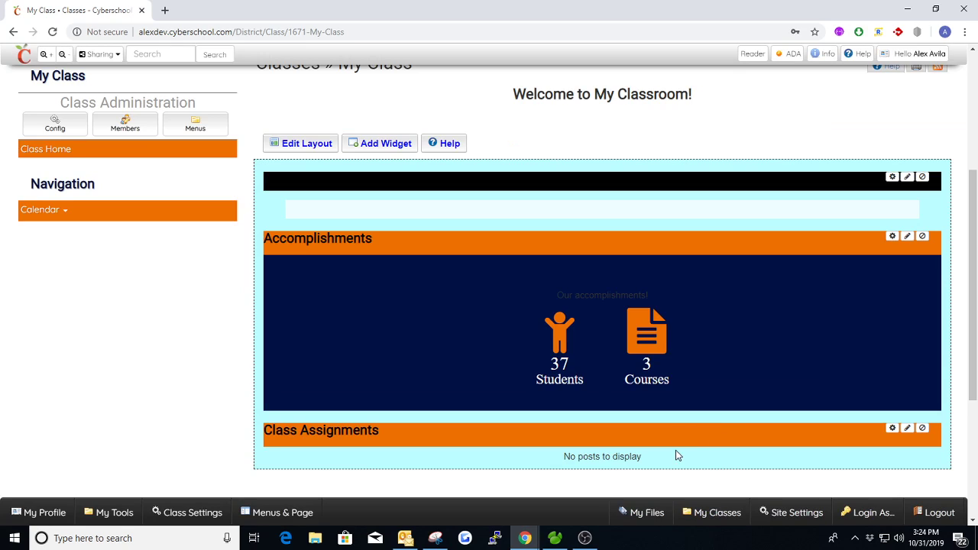
click(894, 428)
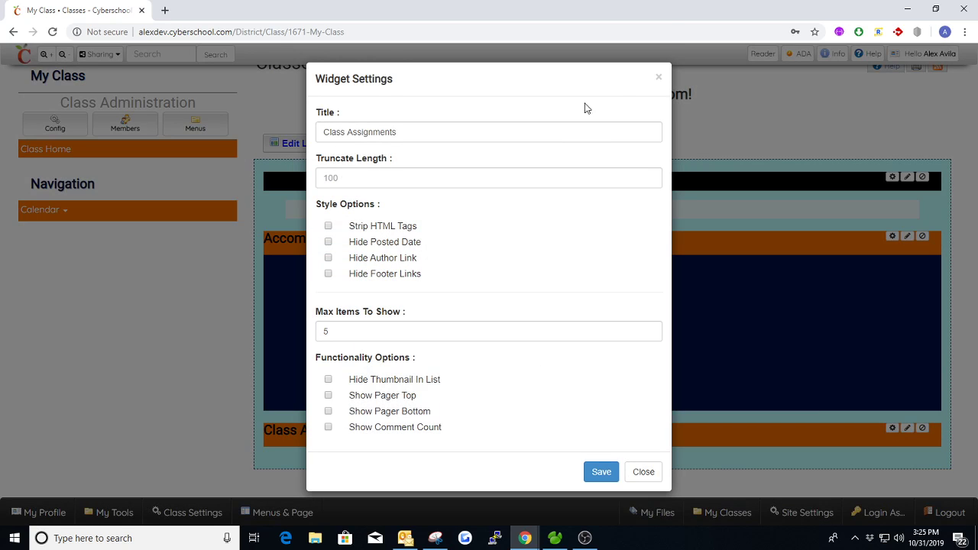
click(656, 79)
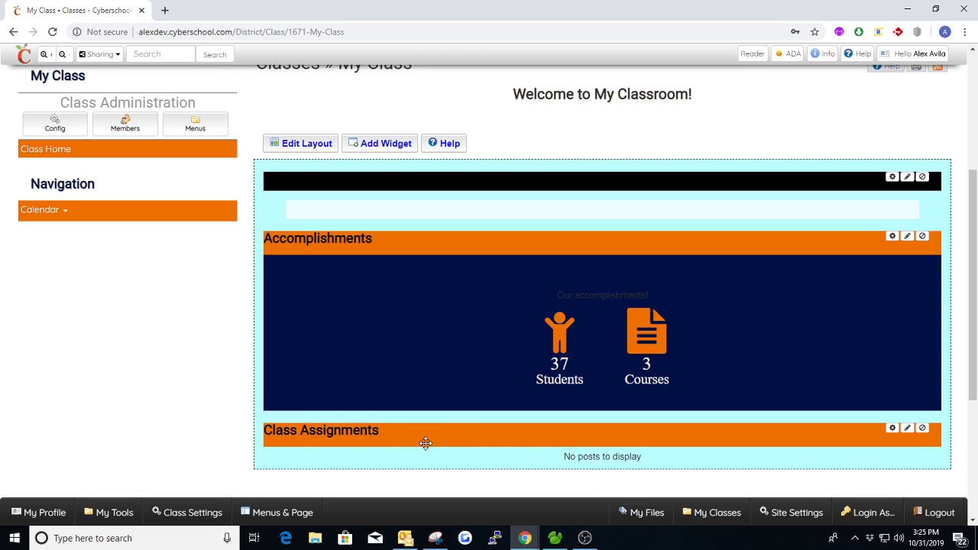
- Add Blog, Calendar and Countdown widgets one after another below Class Assignments
click(384, 146)
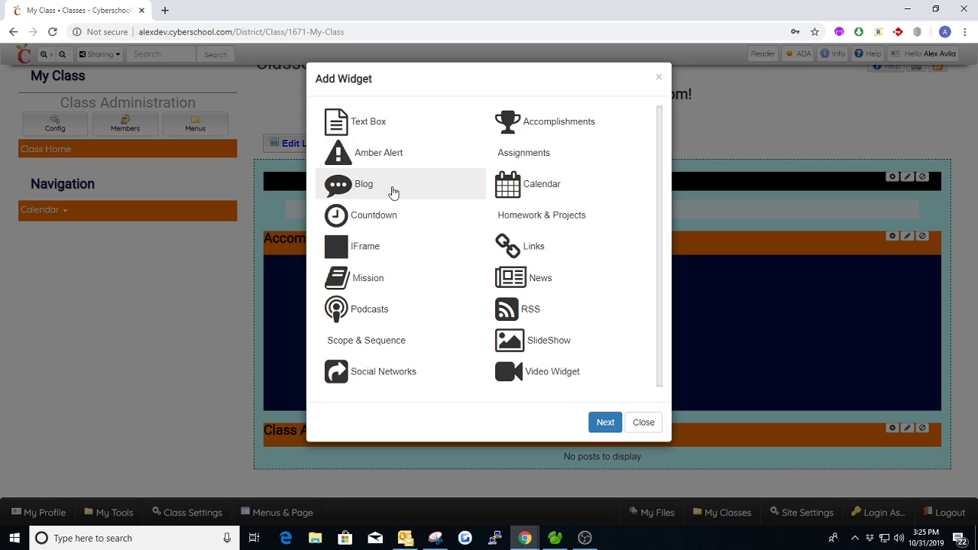
double_click(397, 185)
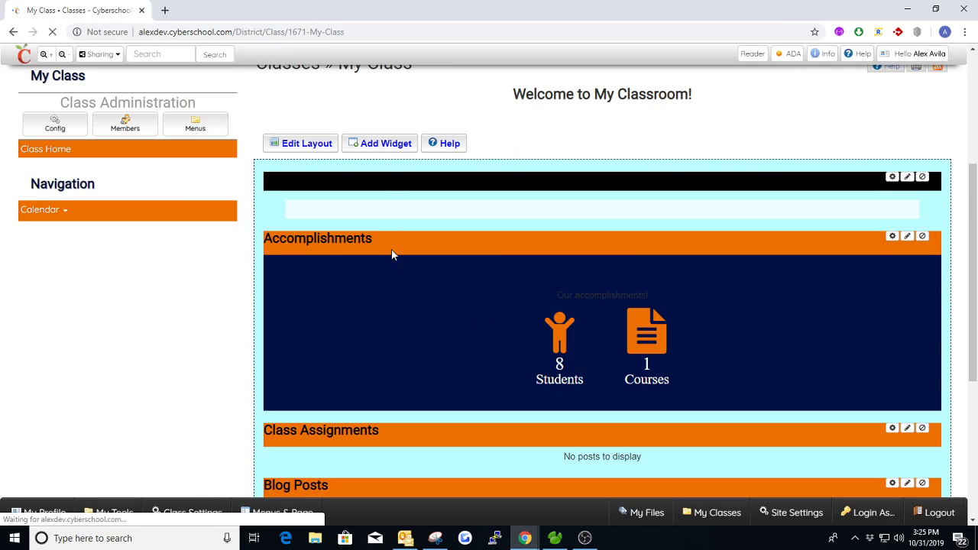
click(384, 144)
double_click(527, 189)
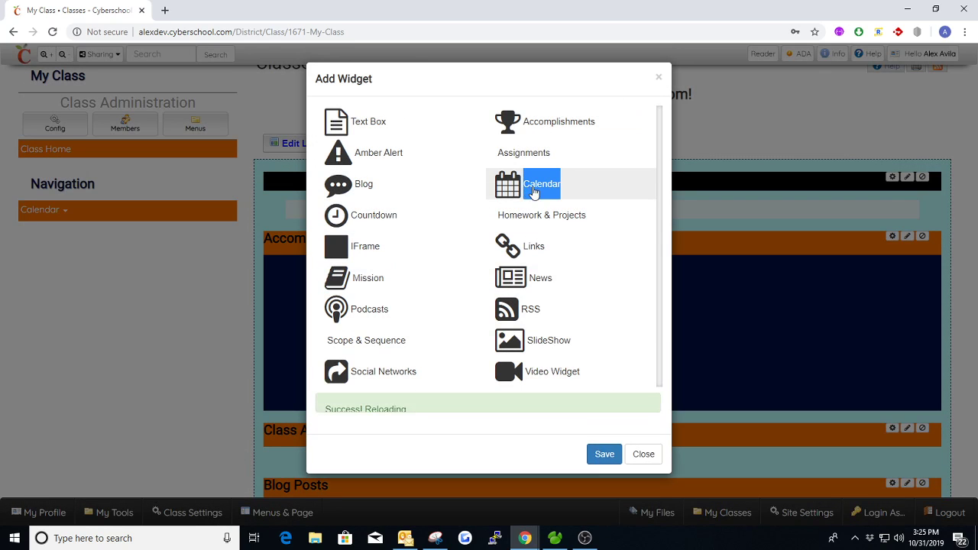
scroll(495, 357, down, 3)
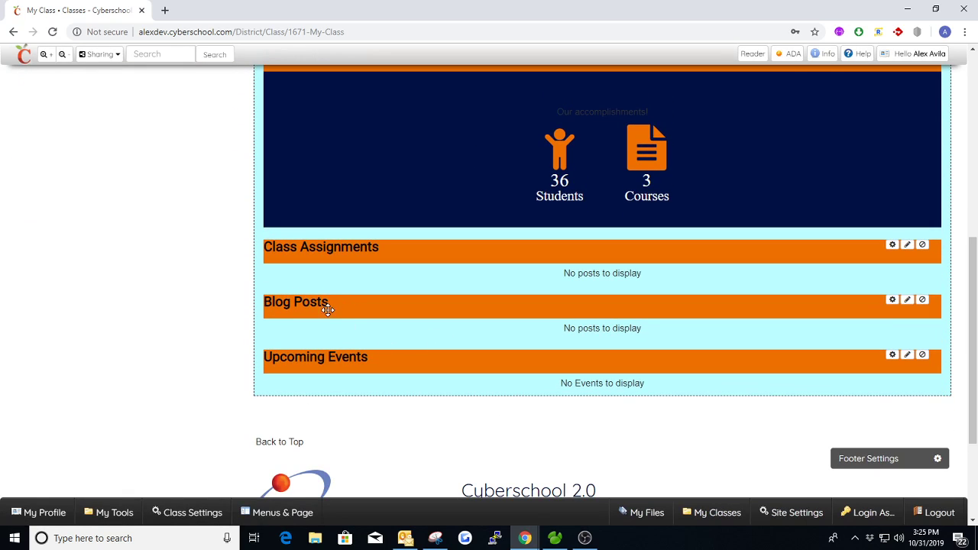
scroll(360, 360, up, 1)
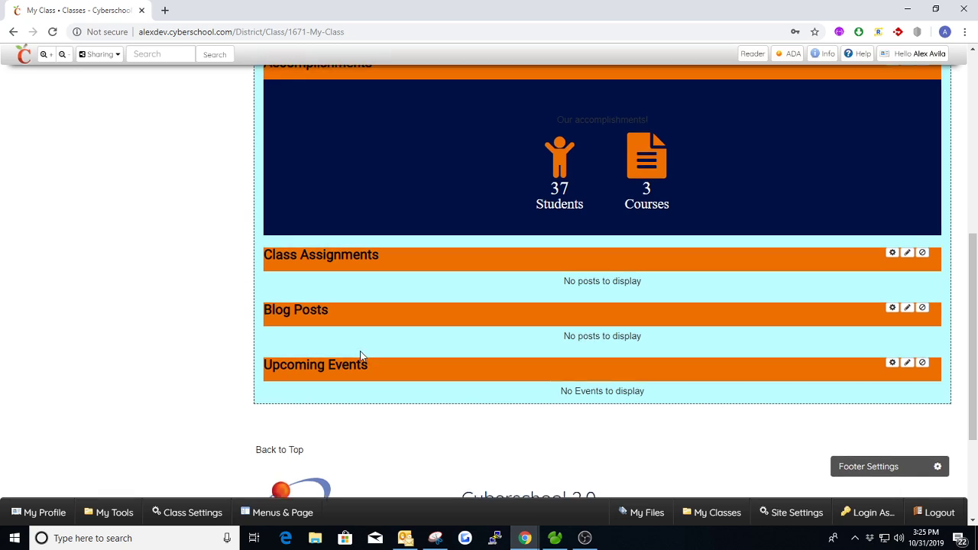
scroll(458, 306, up, 1)
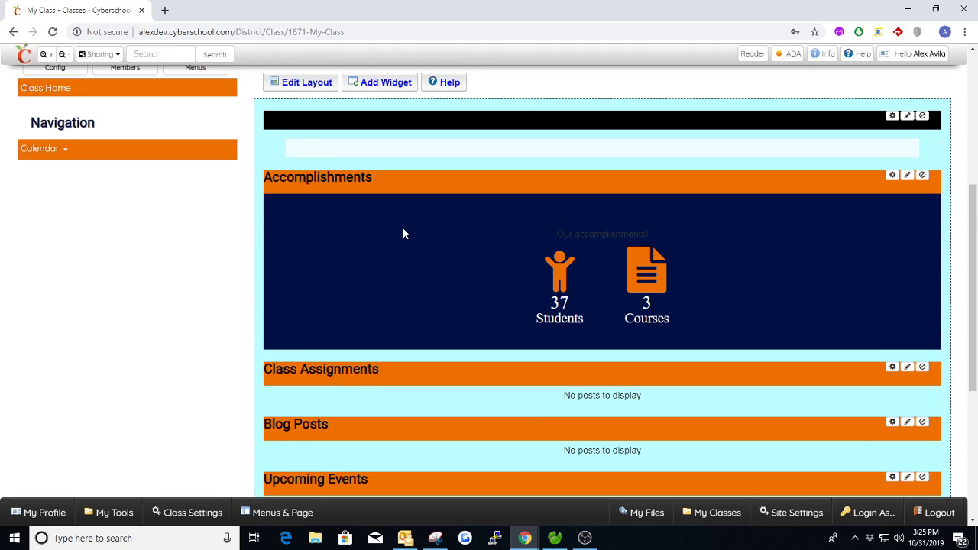
click(366, 84)
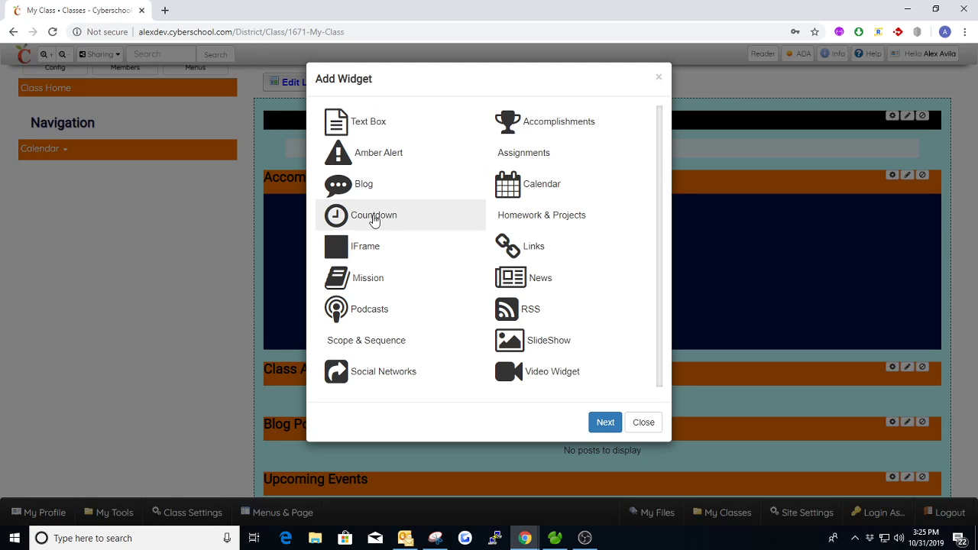
click(374, 218)
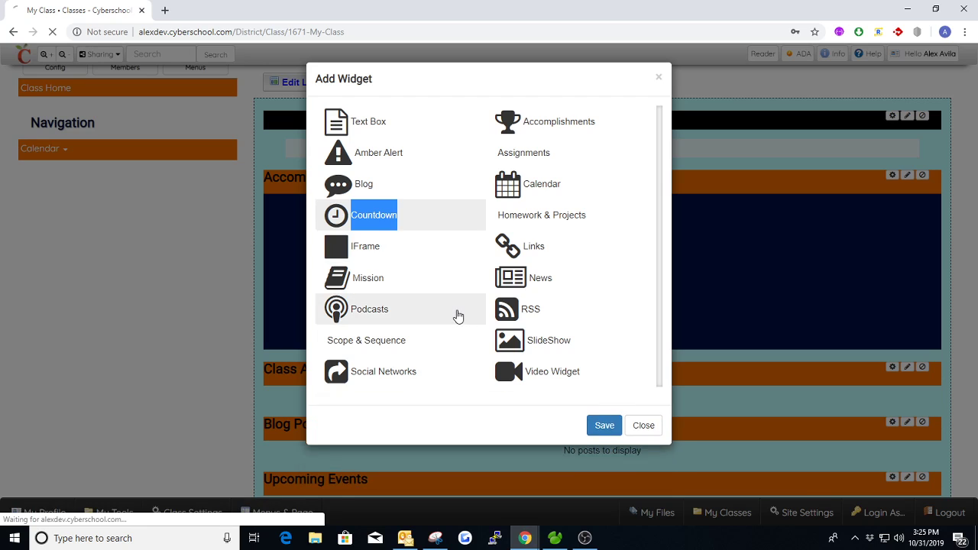
scroll(535, 355, down, 3)
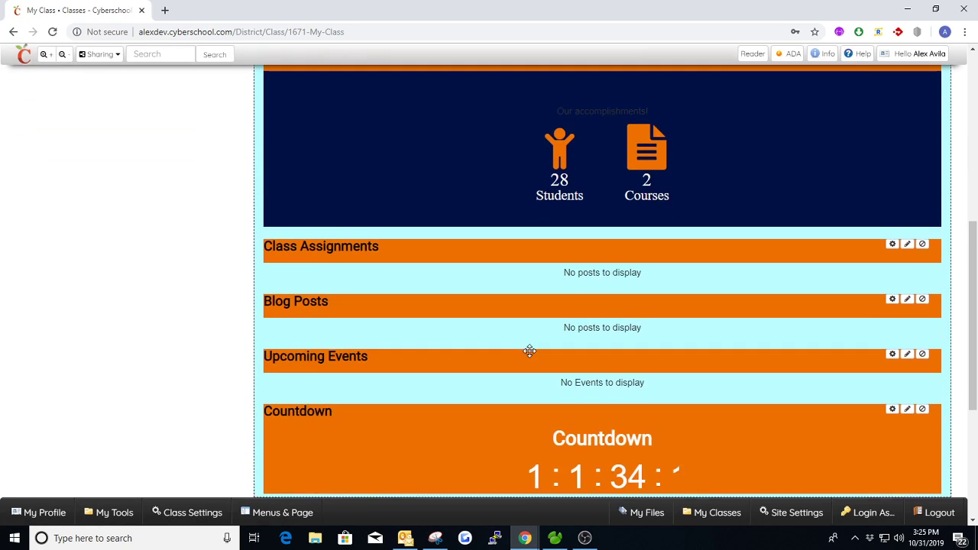
scroll(666, 372, down, 1)
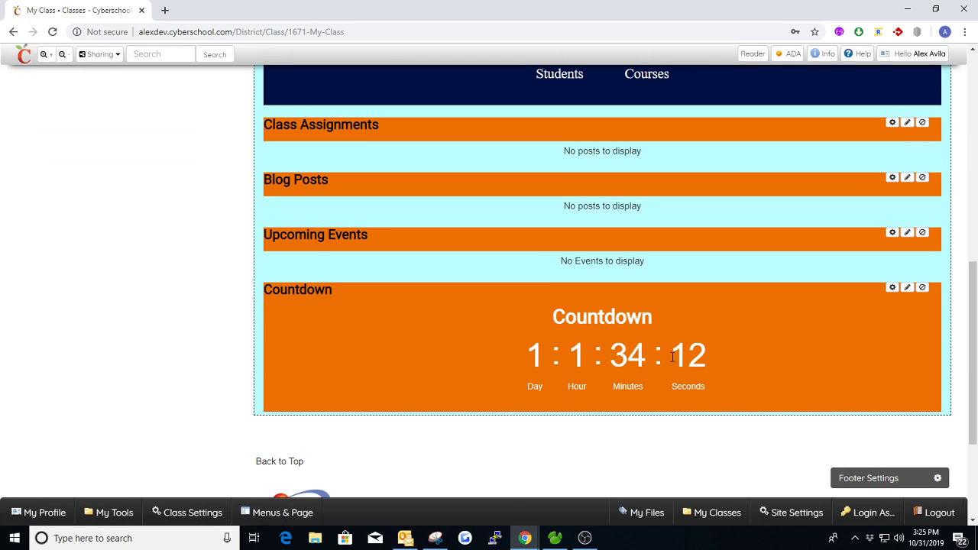
click(891, 287)
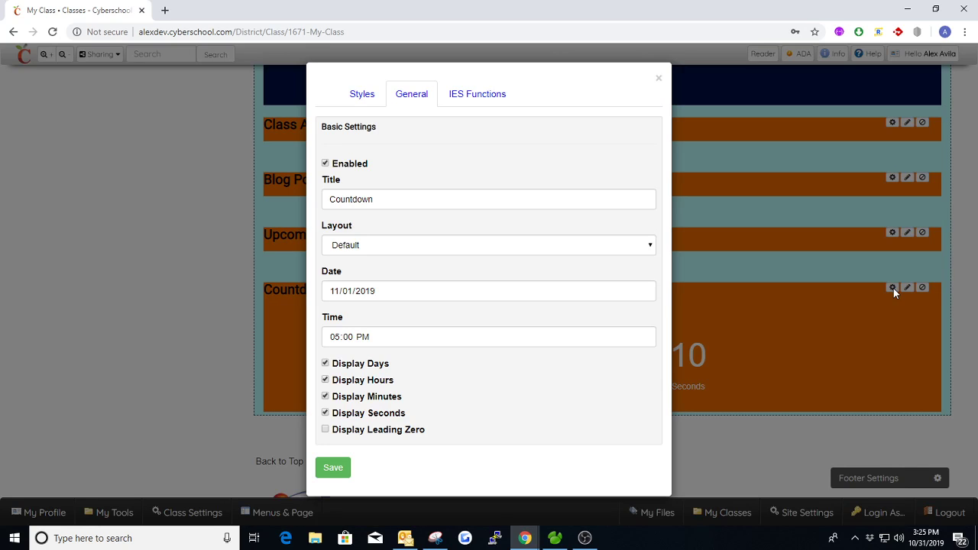
double_click(367, 198)
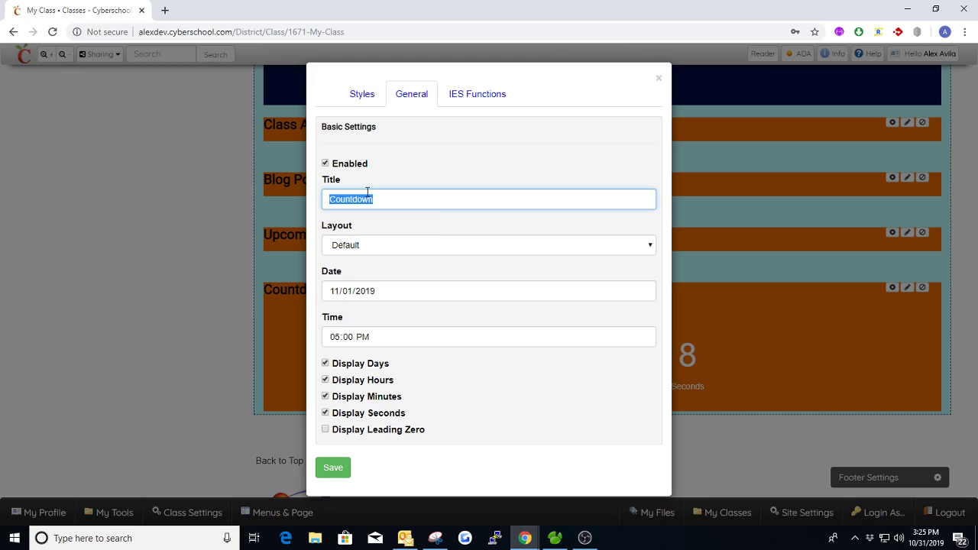
text(Last)
key(Down)
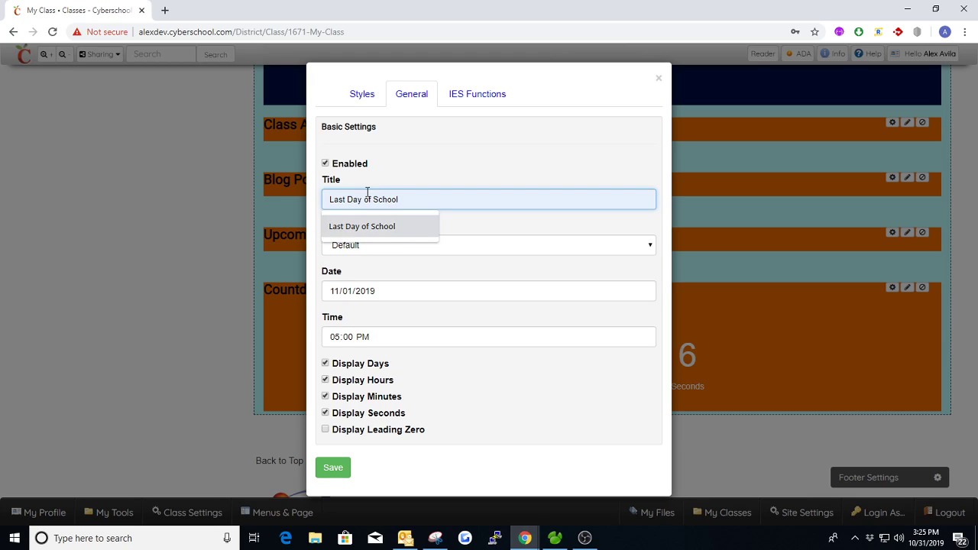
key(Return)
triple_click(367, 197)
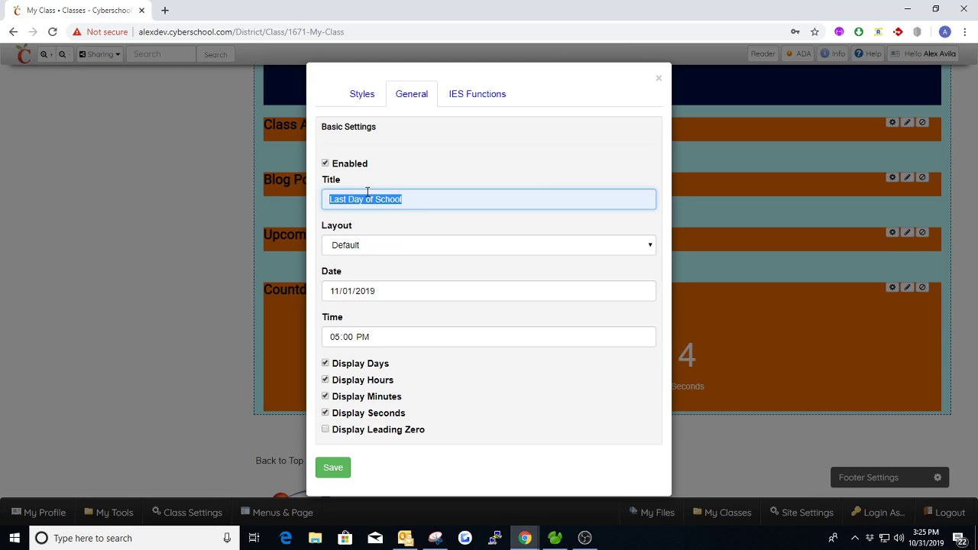
text(Final)
key(BackSpace)
key(BackSpace)
key(BackSpace)
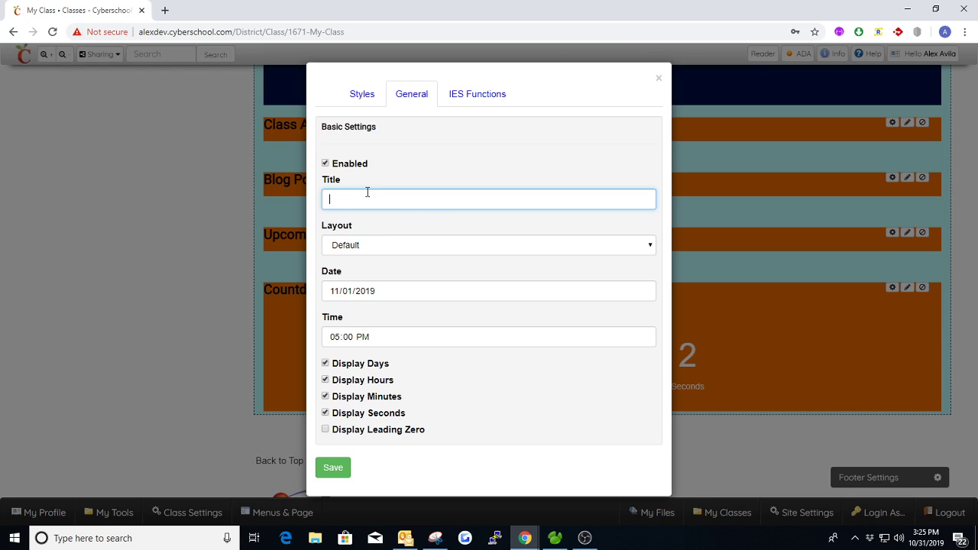
text(Midter)
key(BackSpace)
key(BackSpace)
key(BackSpace)
text(SAT's)
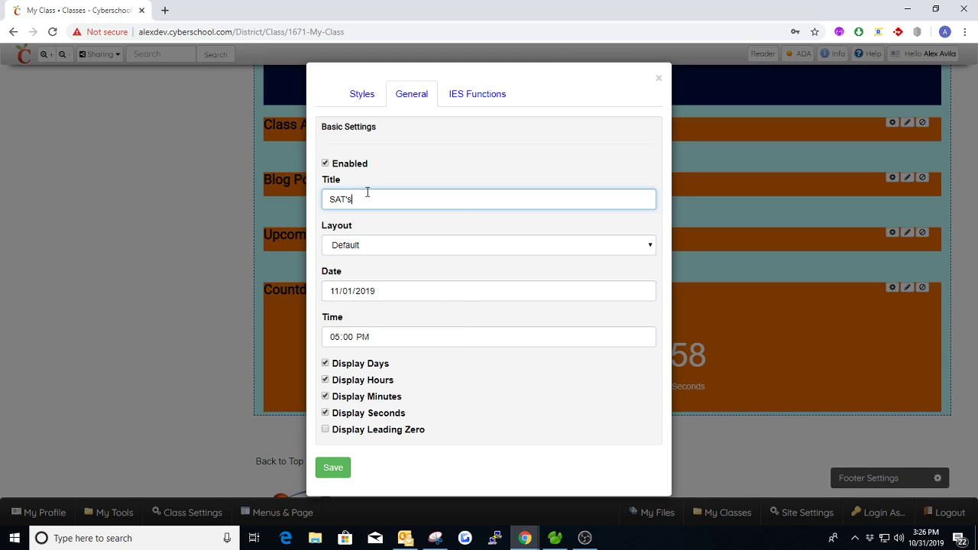
key(BackSpace)
key(BackSpace)
key(BackSpace)
key(BackSpace)
key(BackSpace)
click(399, 293)
click(382, 341)
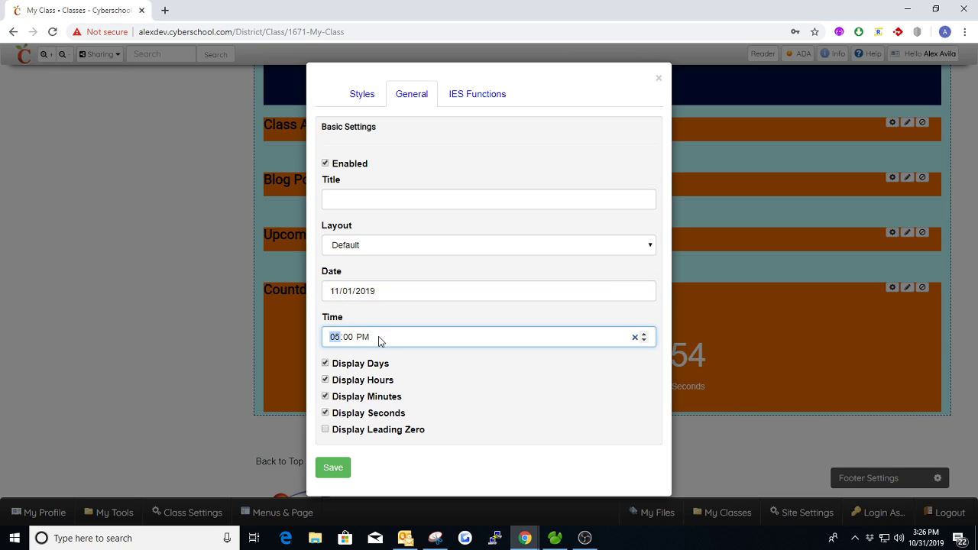
click(659, 79)
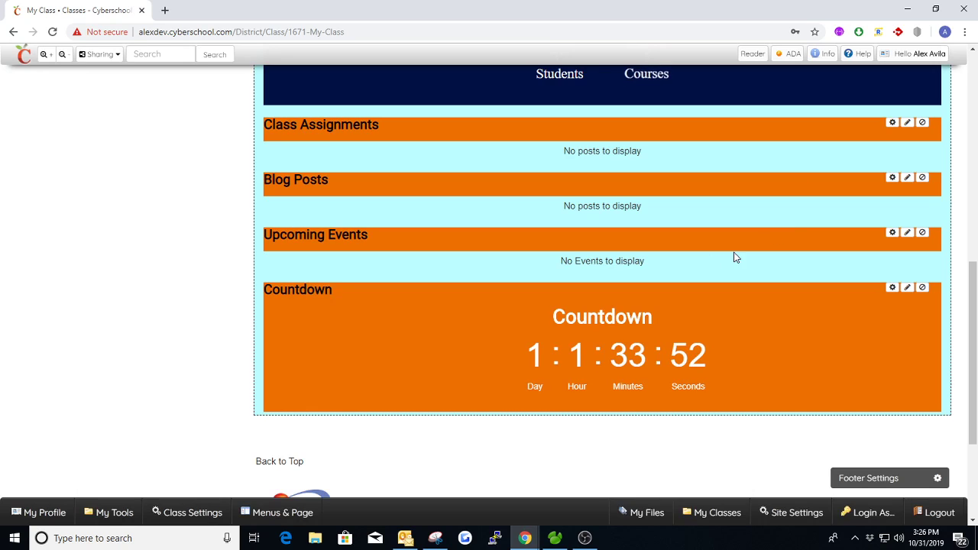
scroll(687, 253, up, 1)
- Add a Homework & Projects widget and then a Links widget below the Countdown
scroll(573, 246, up, 4)
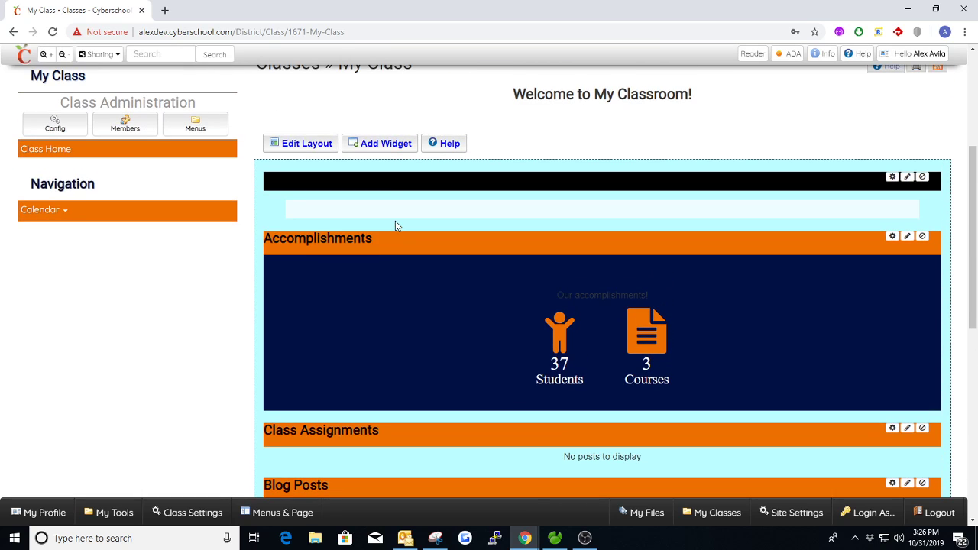
click(380, 143)
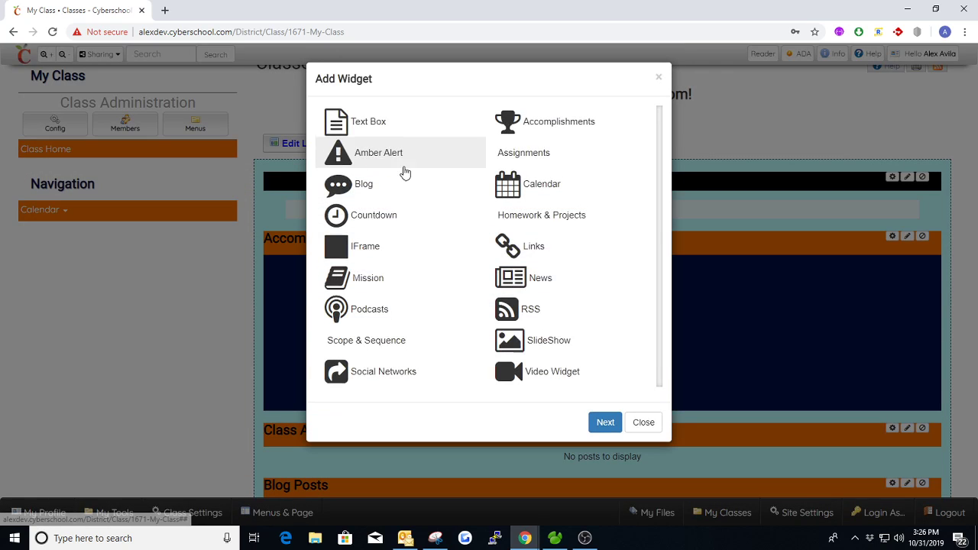
double_click(561, 222)
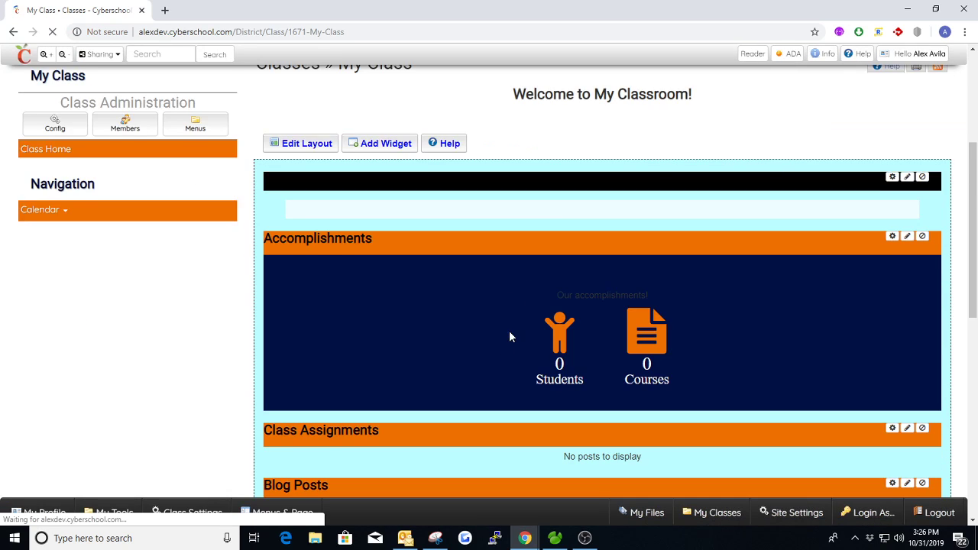
scroll(397, 230, up, 1)
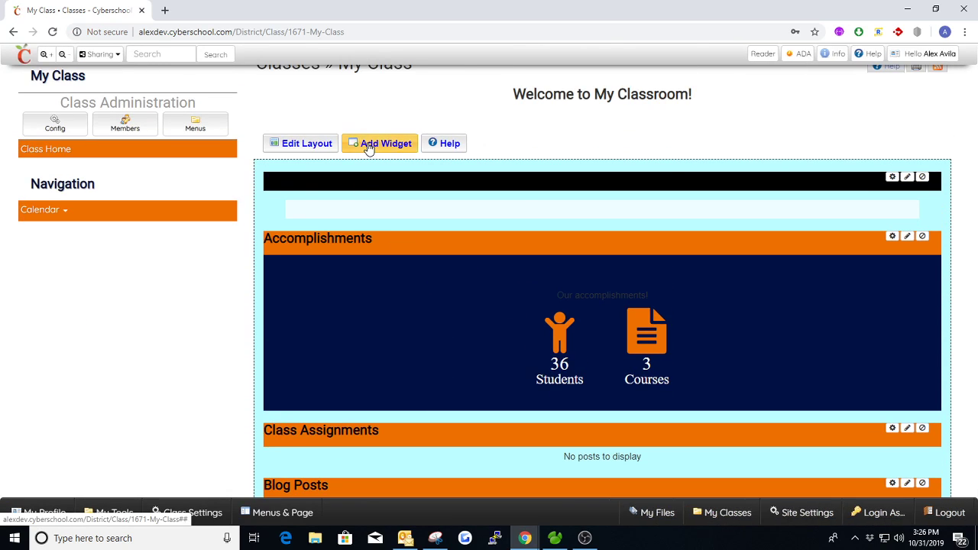
click(368, 145)
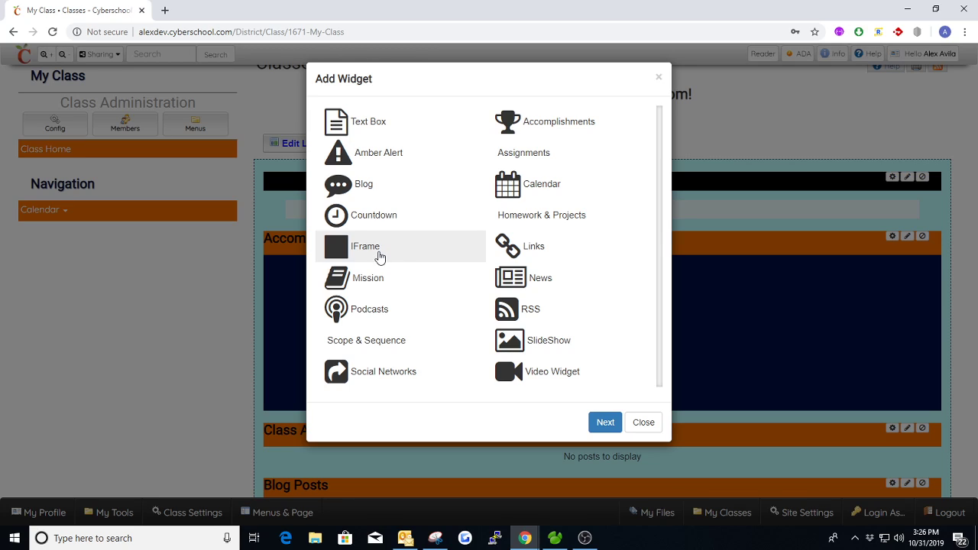
click(558, 249)
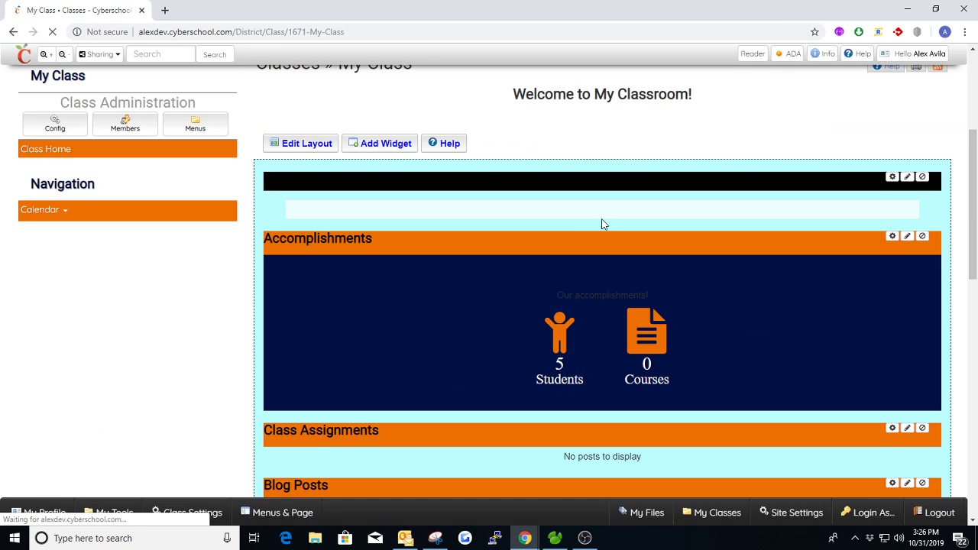
- Open the Links widget's settings
scroll(622, 233, down, 7)
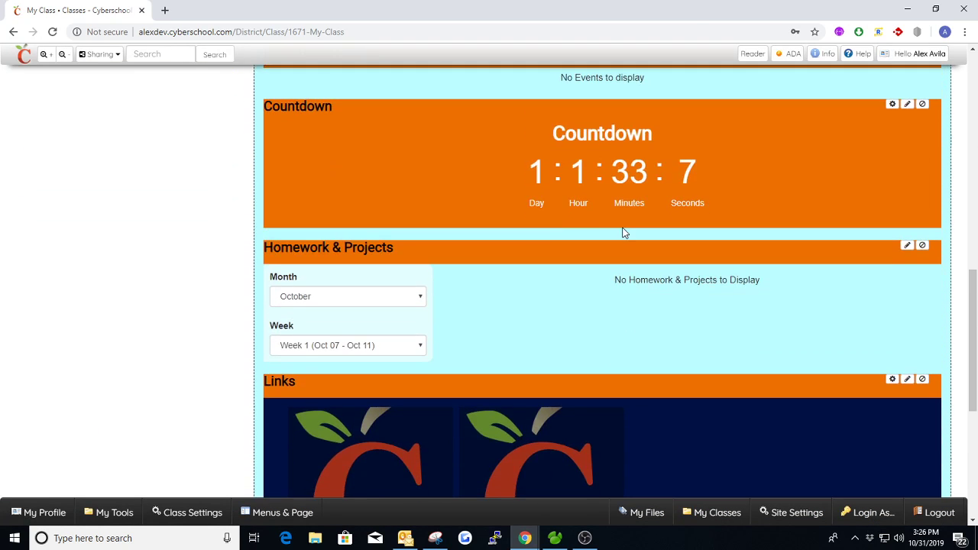
scroll(622, 232, down, 3)
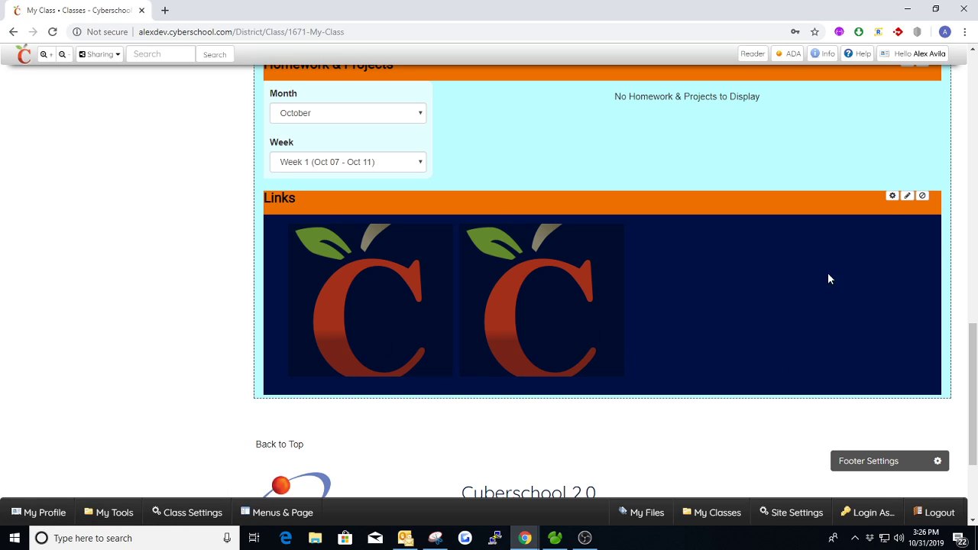
click(892, 197)
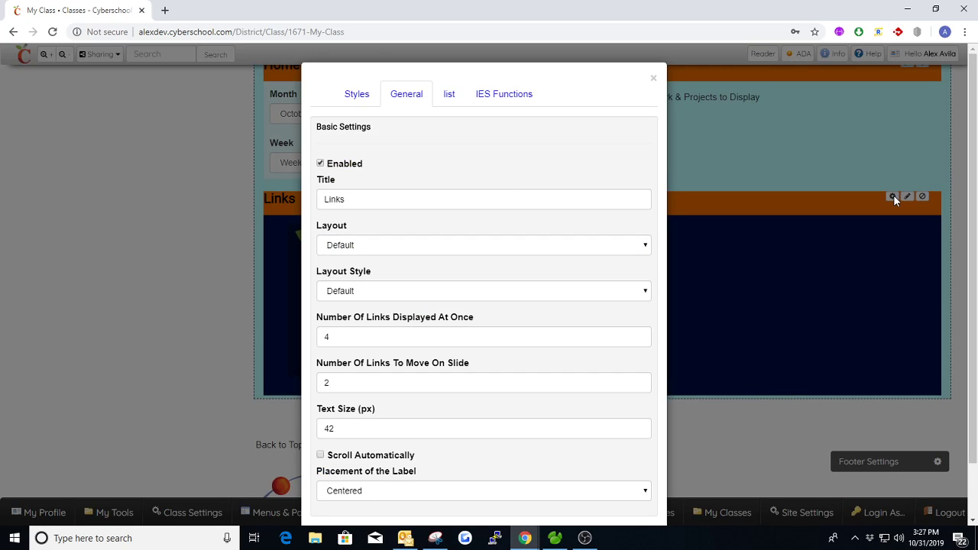
drag(363, 198, 320, 198)
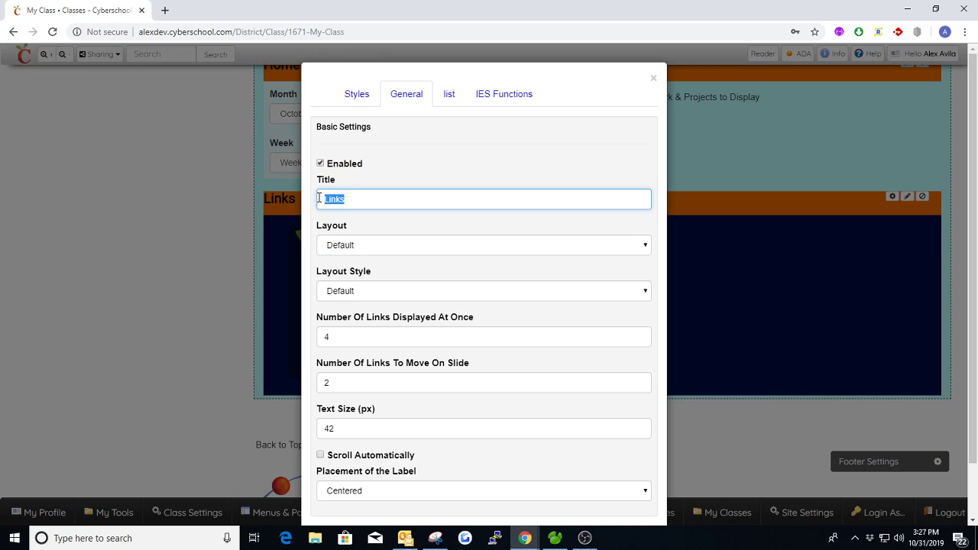
click(371, 223)
click(378, 293)
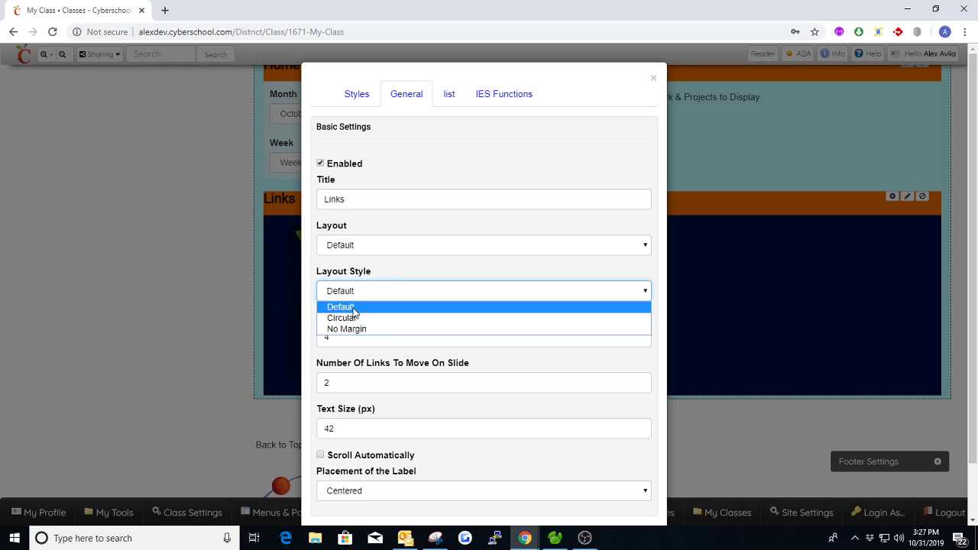
click(354, 307)
click(364, 296)
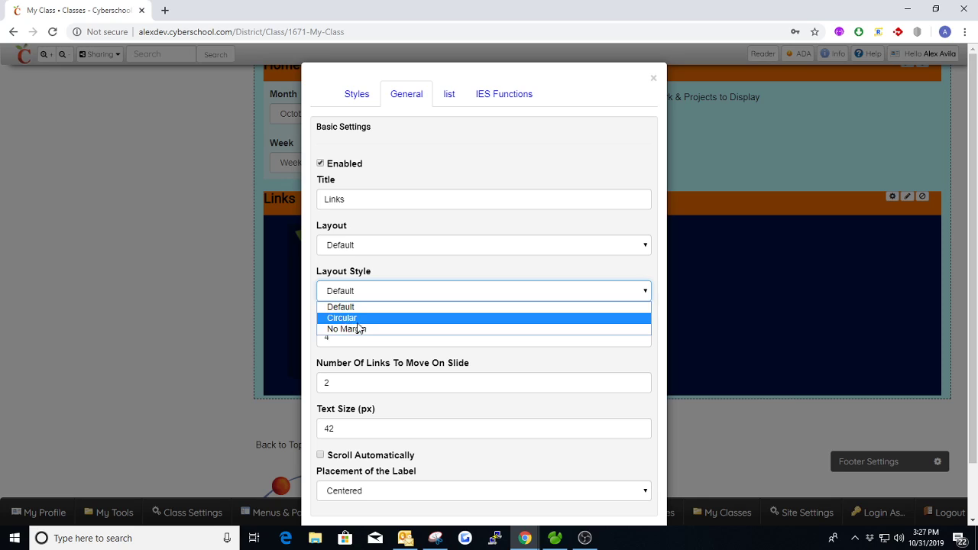
click(356, 306)
scroll(388, 288, down, 2)
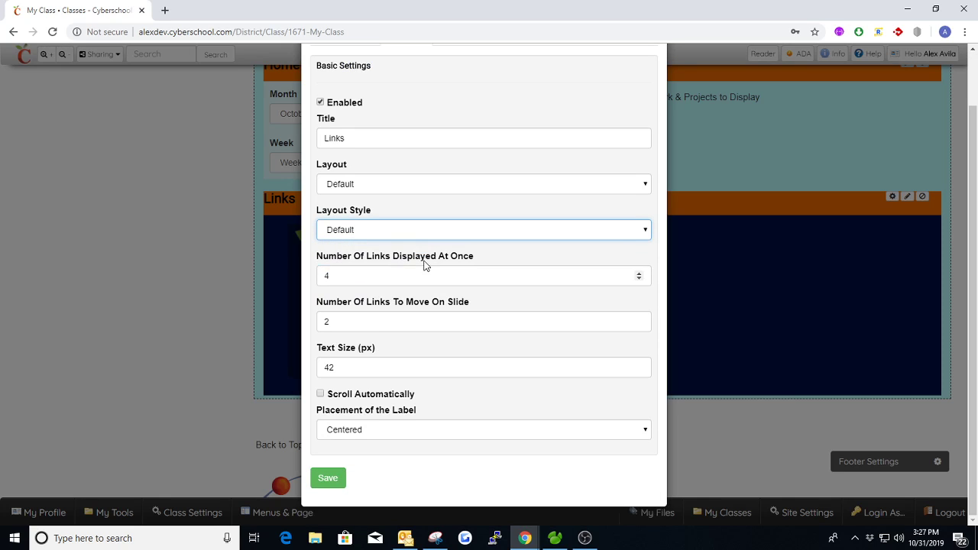
scroll(489, 237, up, 2)
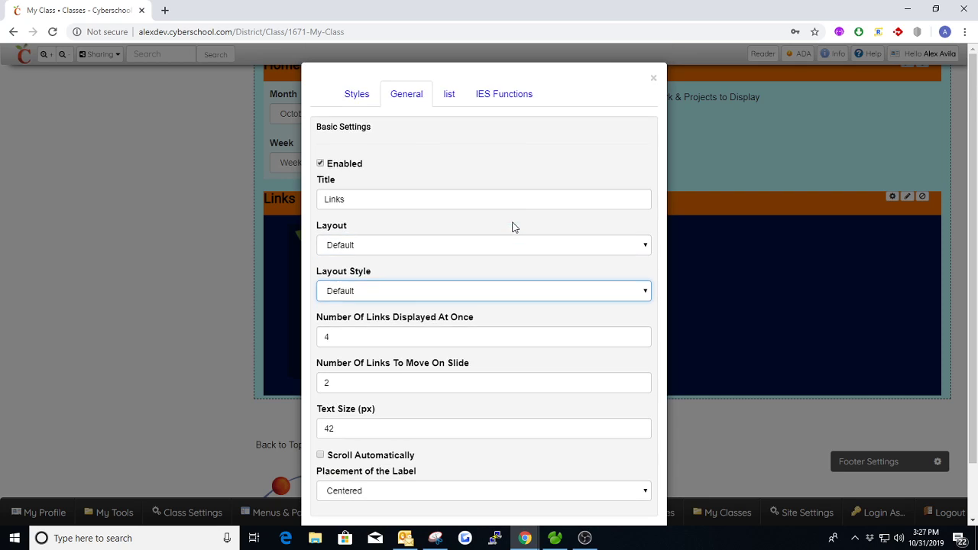
click(654, 79)
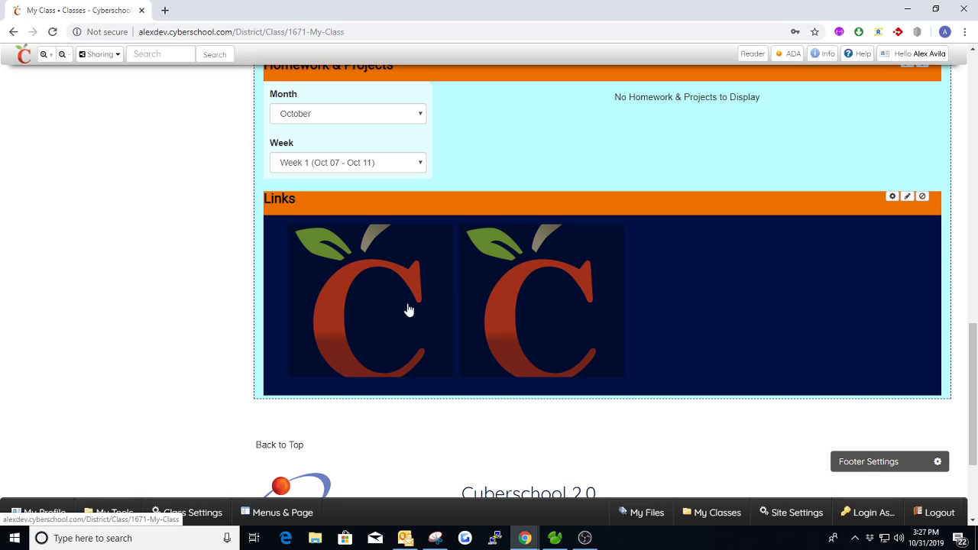
click(903, 199)
scroll(627, 270, down, 2)
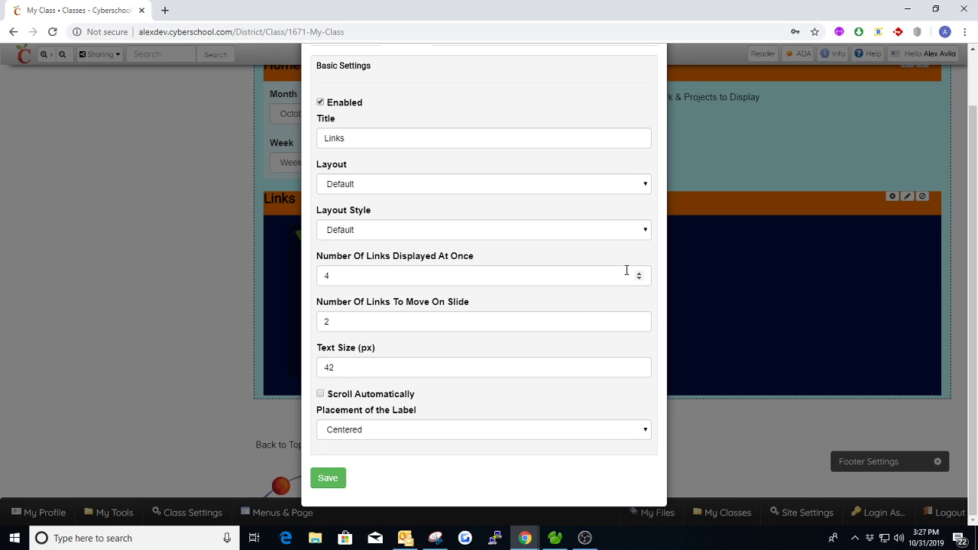
click(639, 276)
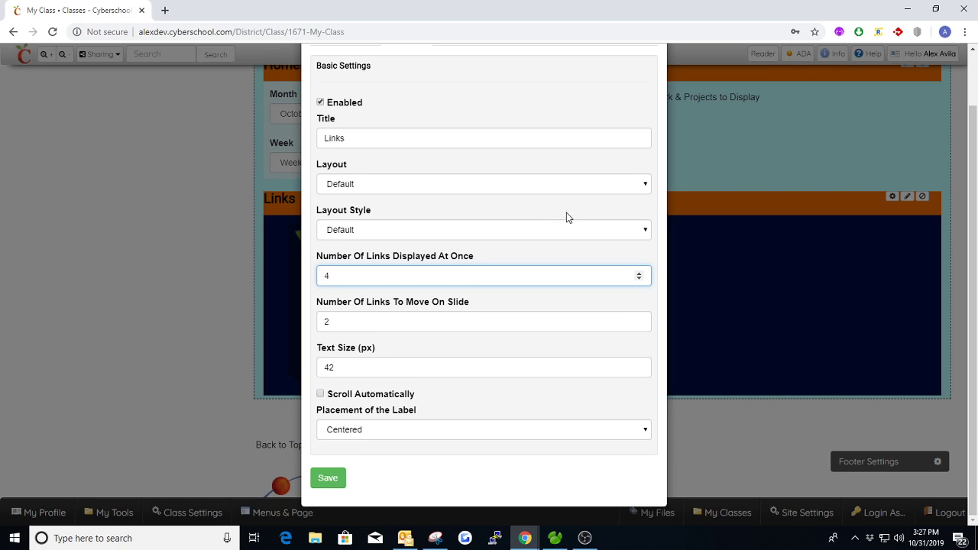
scroll(604, 153, up, 1)
click(646, 76)
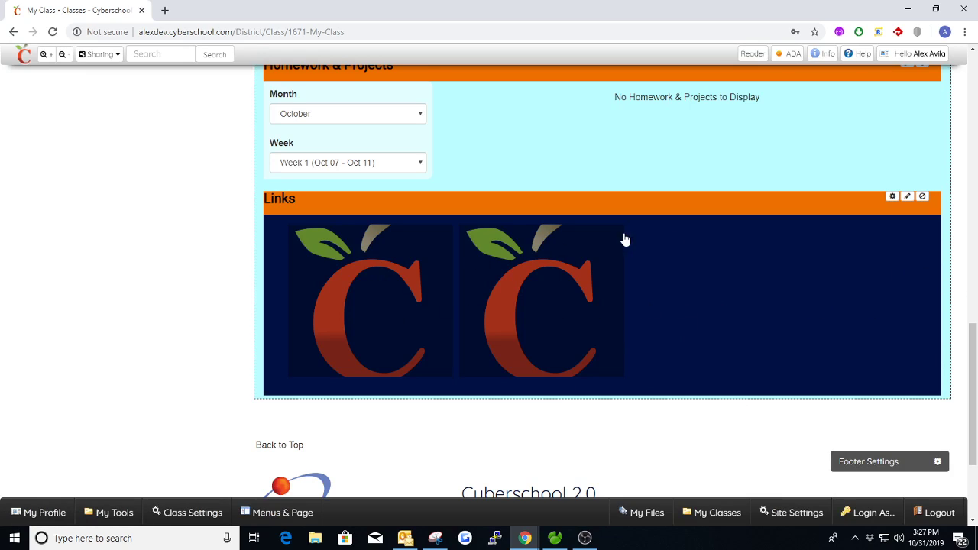
click(892, 197)
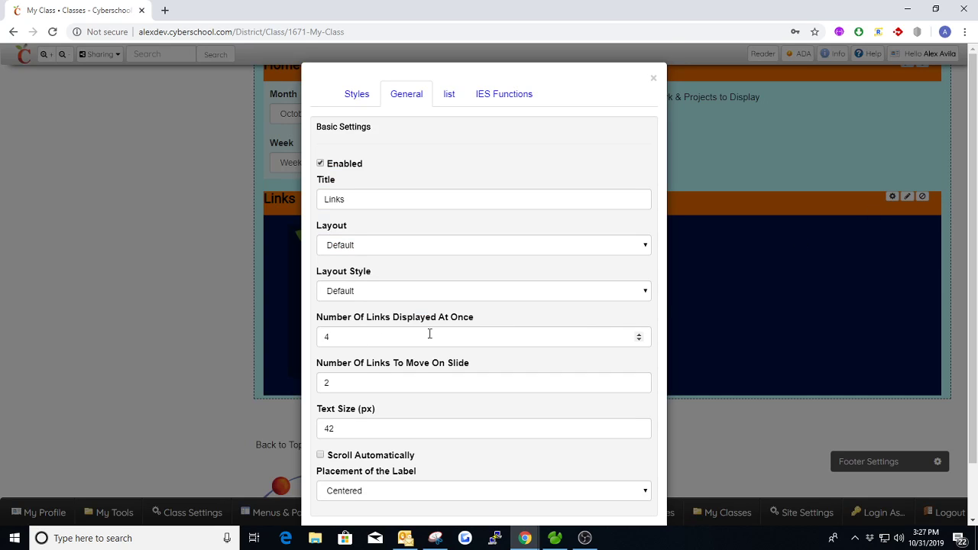
scroll(430, 333, down, 2)
double_click(348, 370)
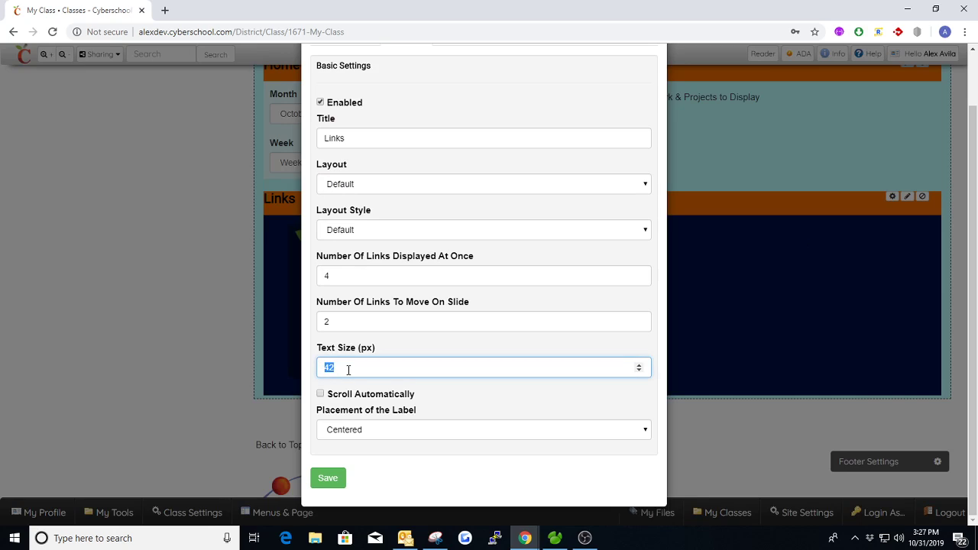
click(360, 368)
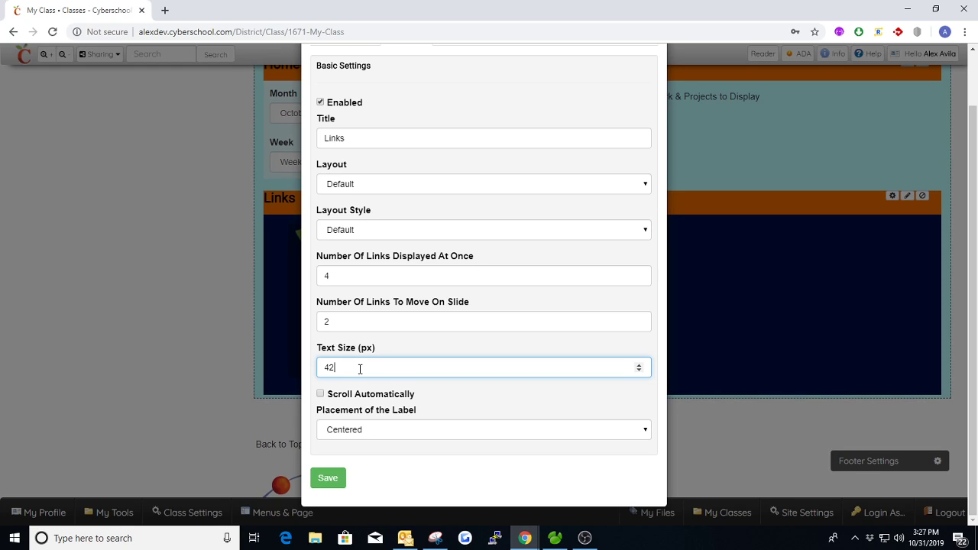
drag(329, 395, 444, 389)
click(446, 389)
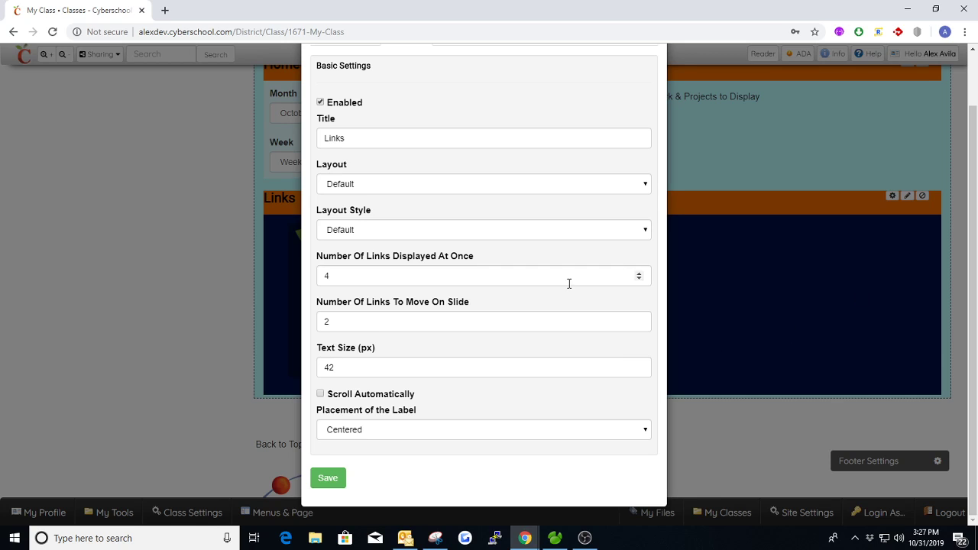
scroll(501, 301, up, 1)
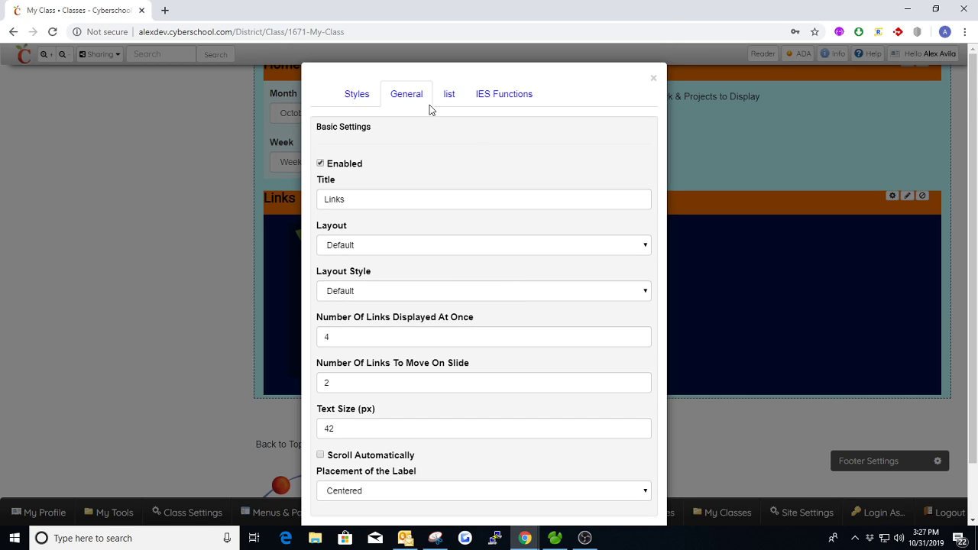
click(449, 95)
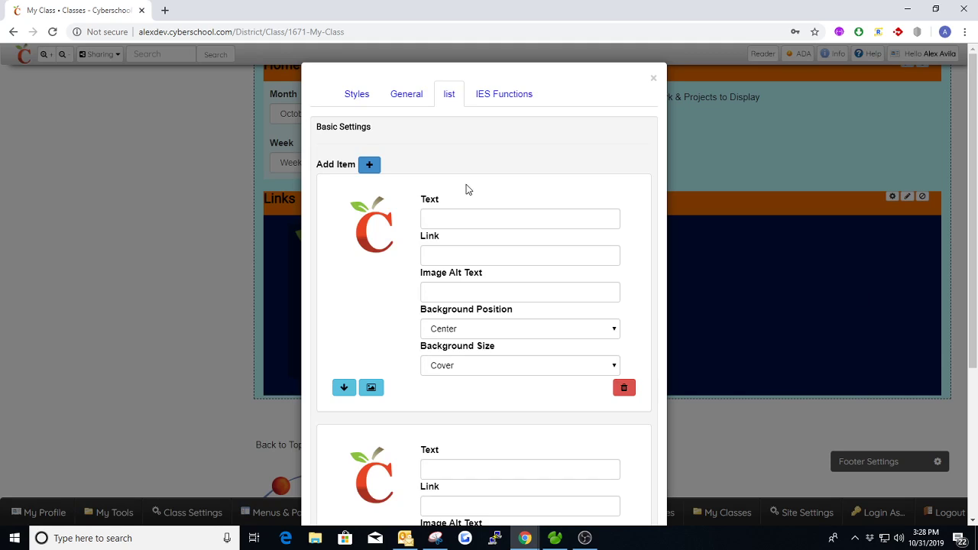
click(449, 220)
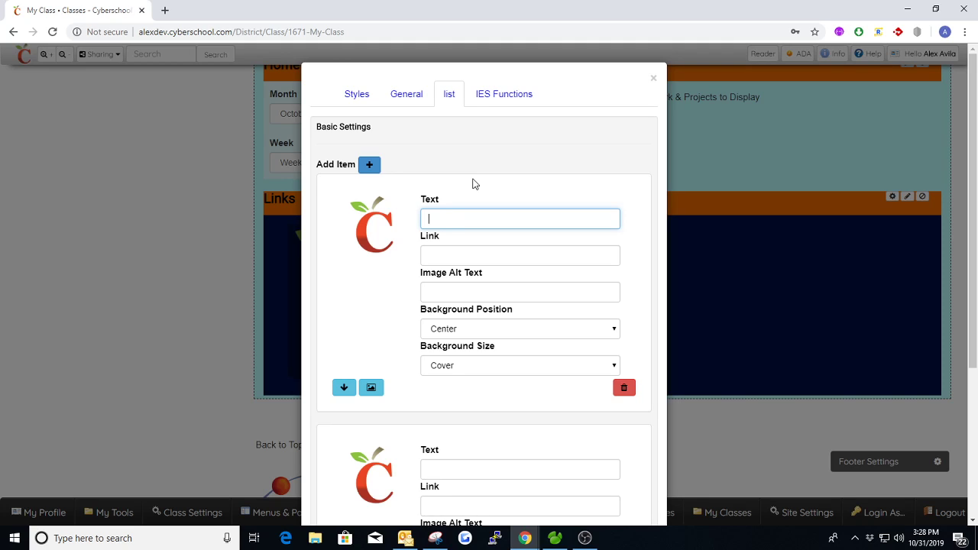
text(Google)
key(Tab)
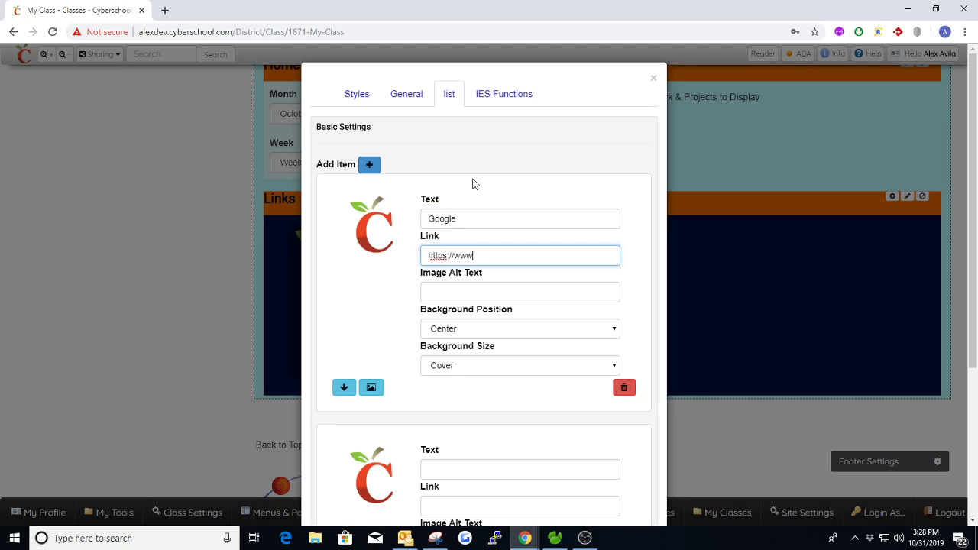
text(https://www.google.com)
key(Tab)
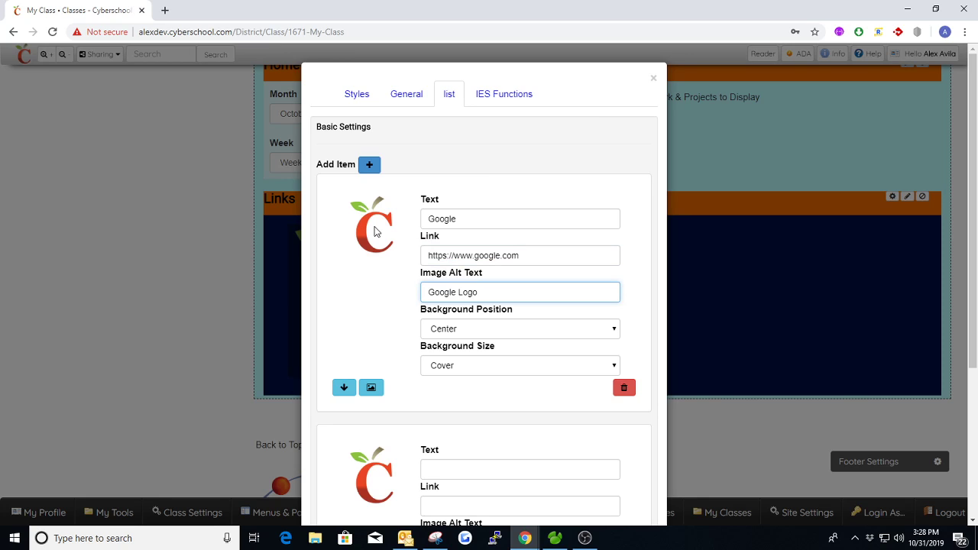
- Set the Google item's image to google logo.png
click(371, 390)
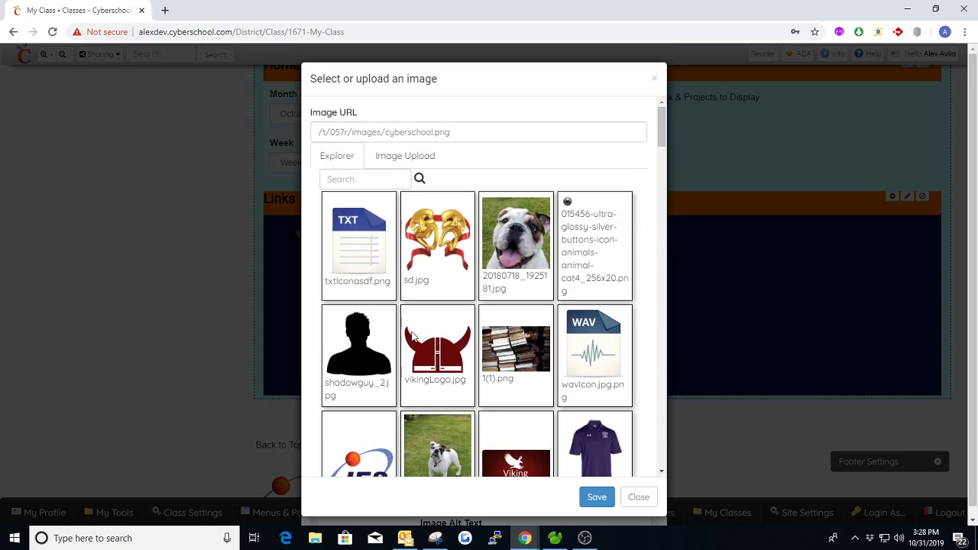
scroll(491, 300, down, 10)
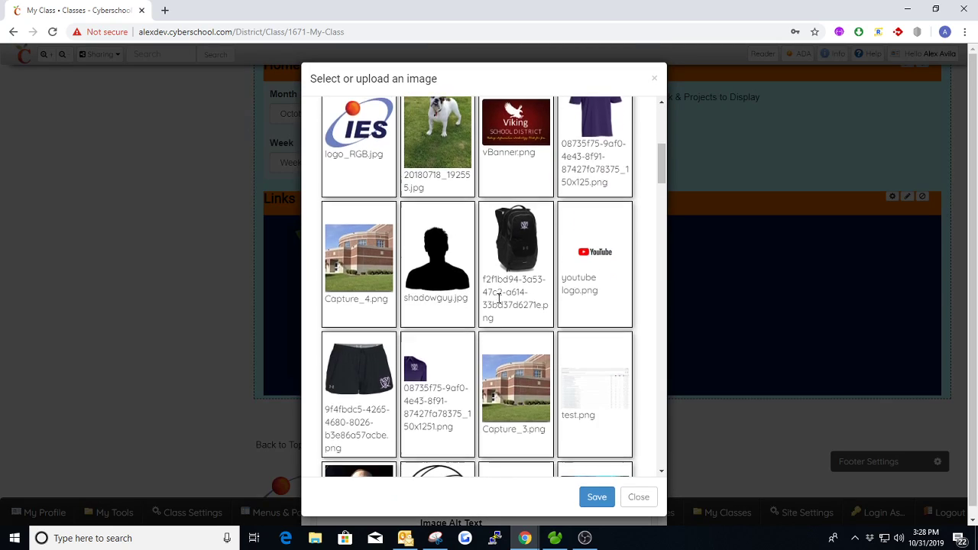
scroll(499, 298, down, 10)
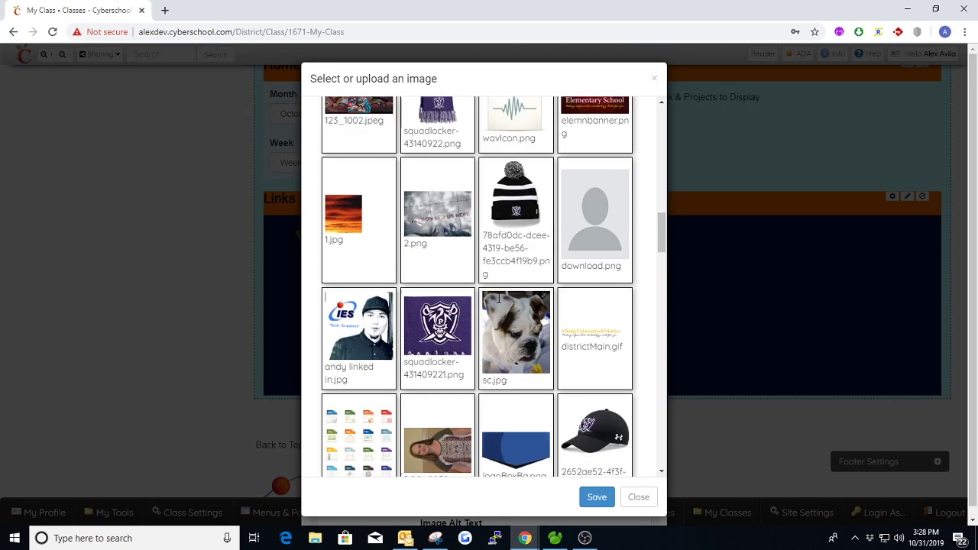
scroll(499, 298, down, 10)
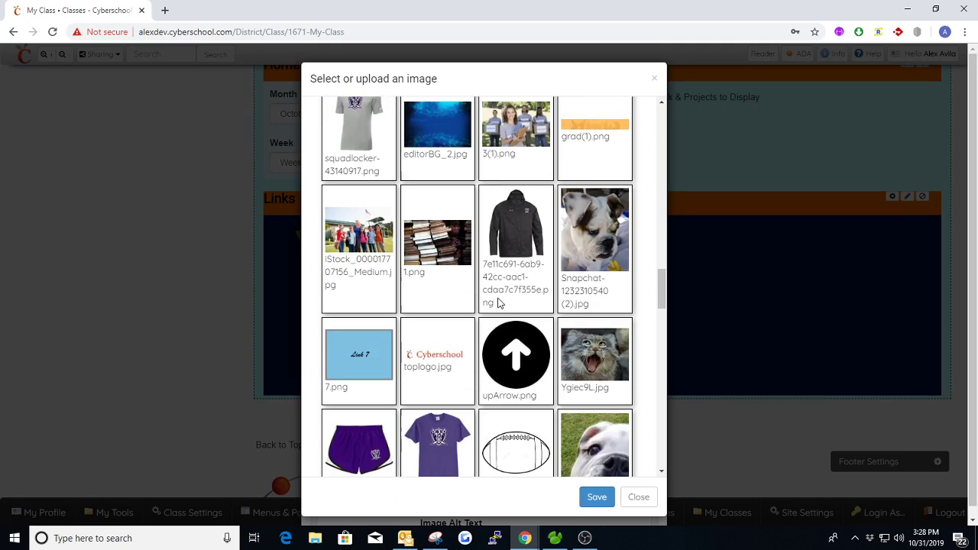
scroll(499, 303, down, 10)
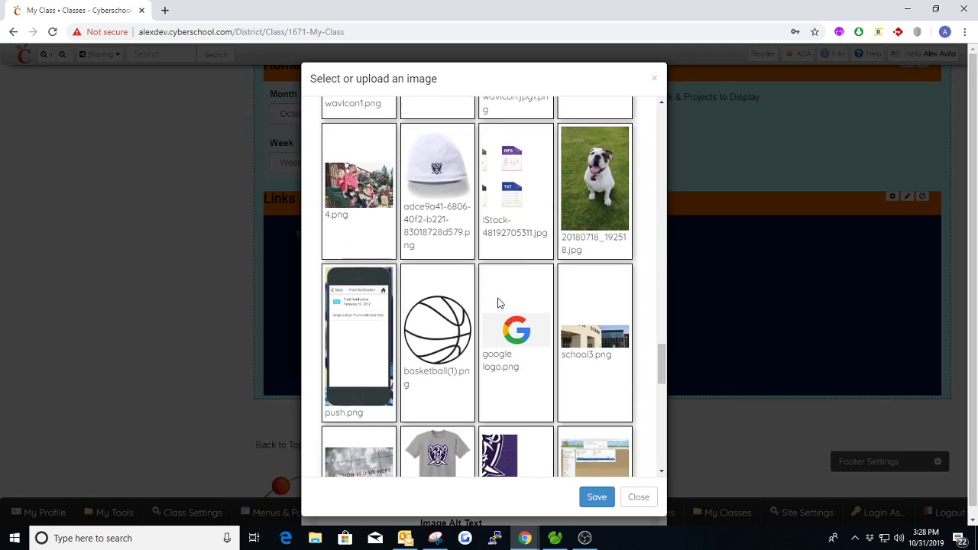
click(524, 227)
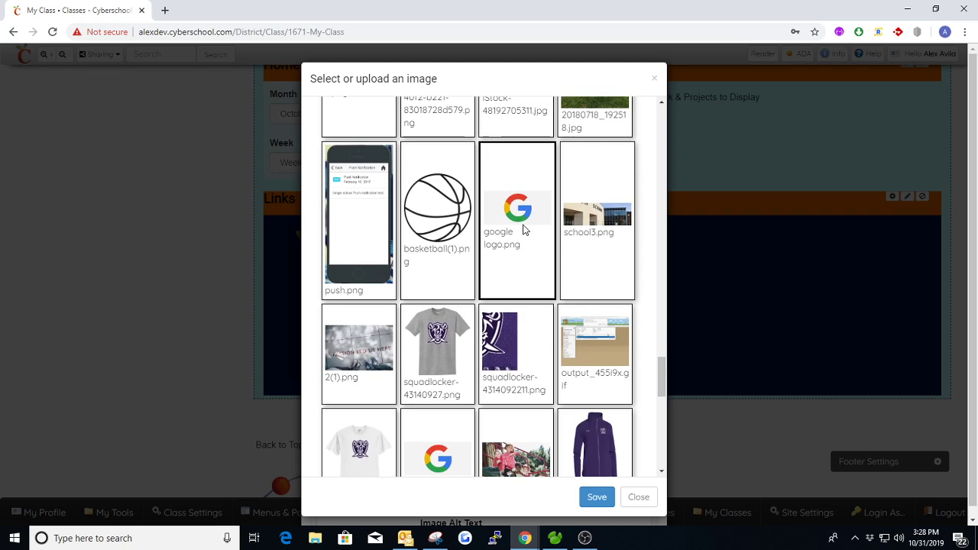
click(593, 498)
scroll(494, 400, down, 2)
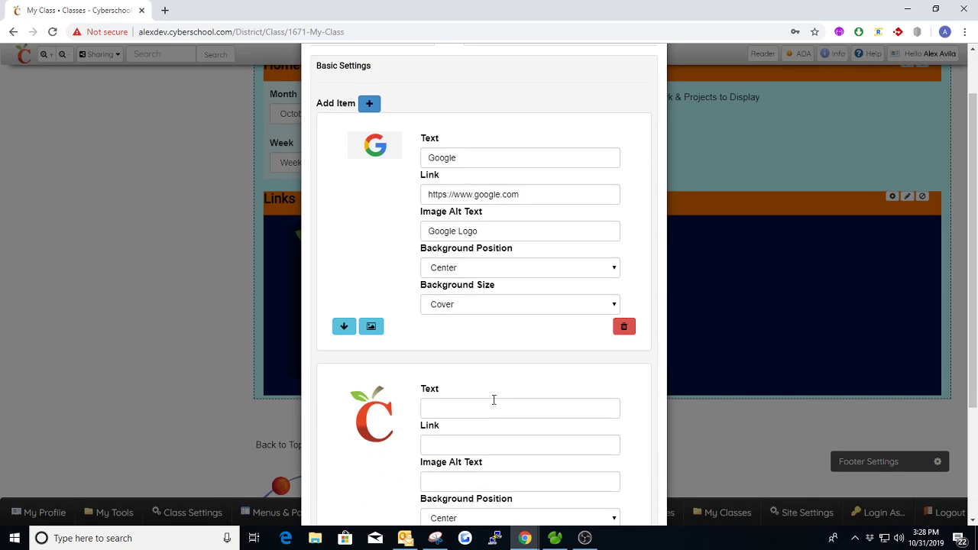
click(452, 349)
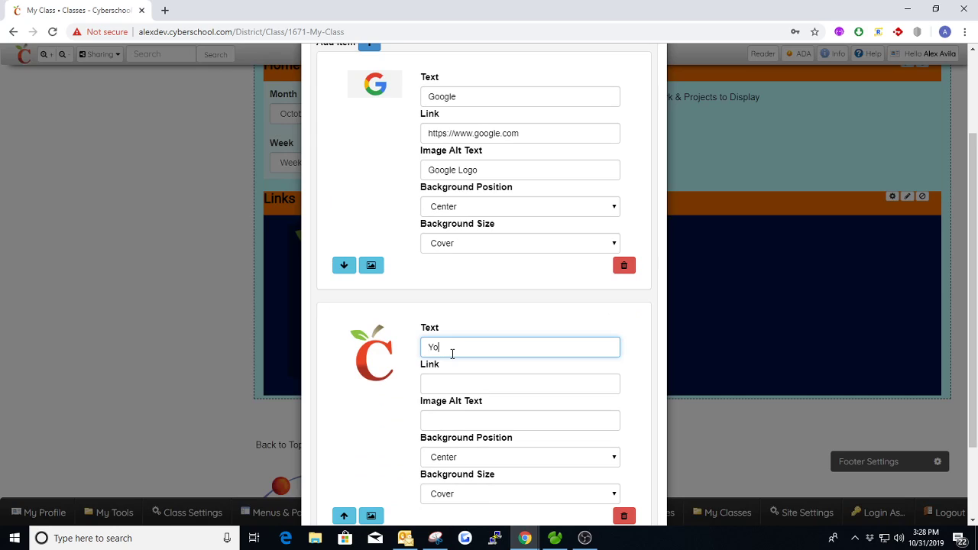
key(Tab)
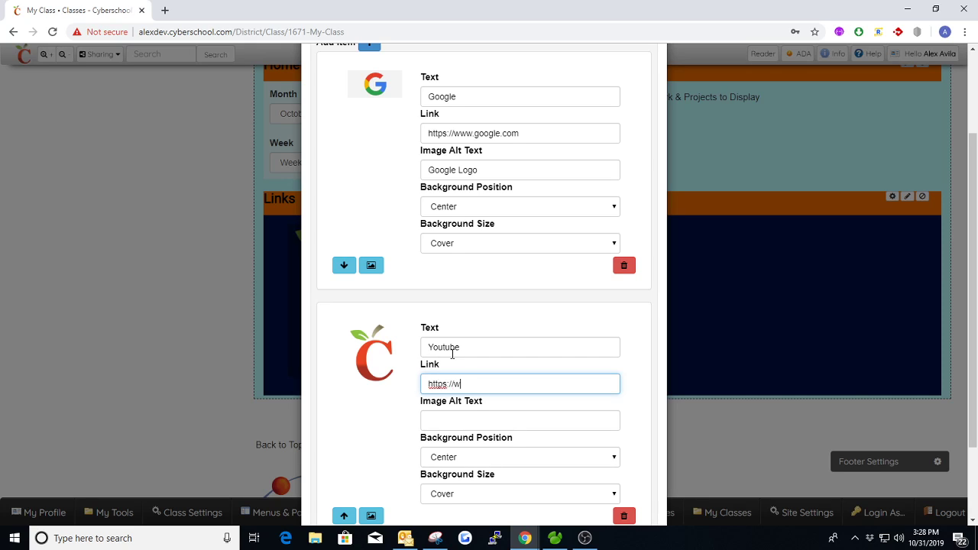
text(https://www.youtube.com)
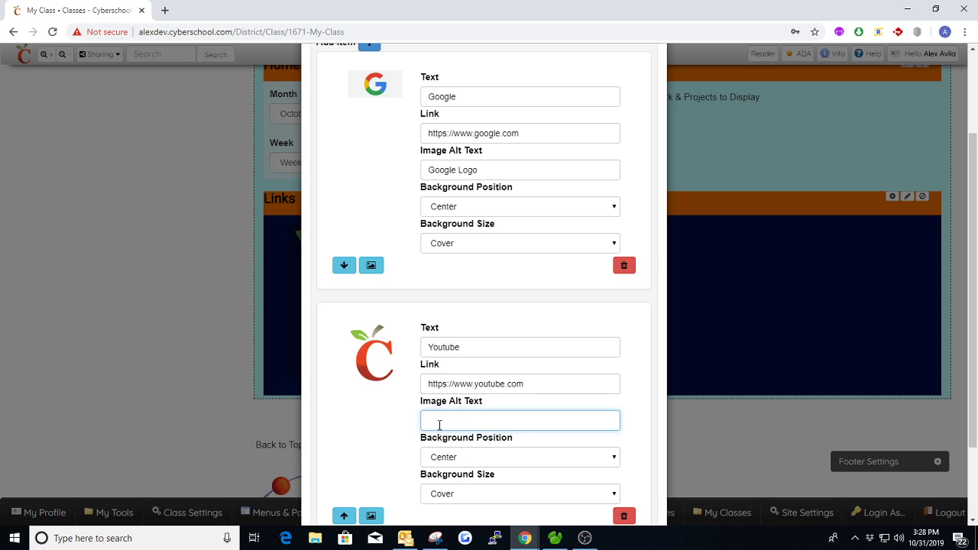
text(Youtube Logo)
- Give the Youtube item the YouTube logo image and save the Links widget settings
click(371, 515)
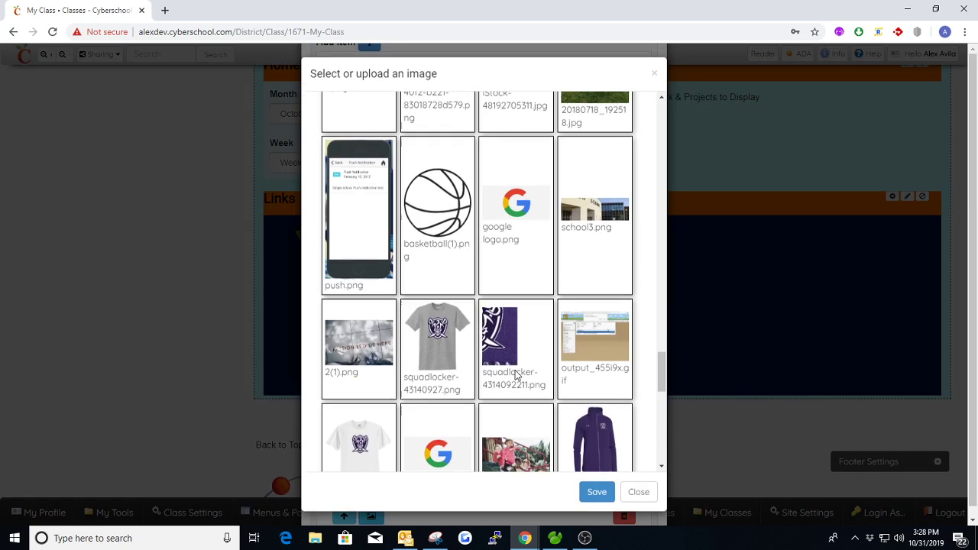
drag(658, 370, 660, 319)
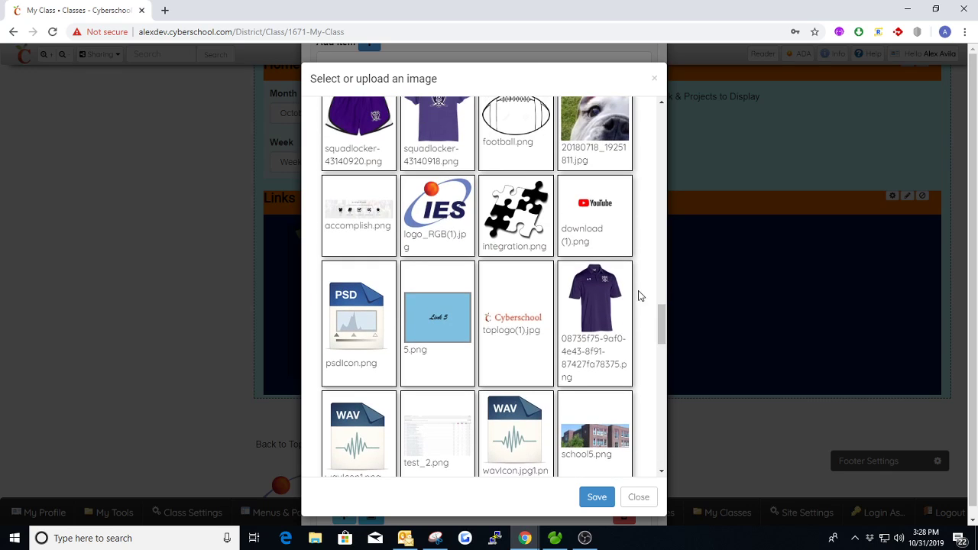
click(603, 221)
click(594, 497)
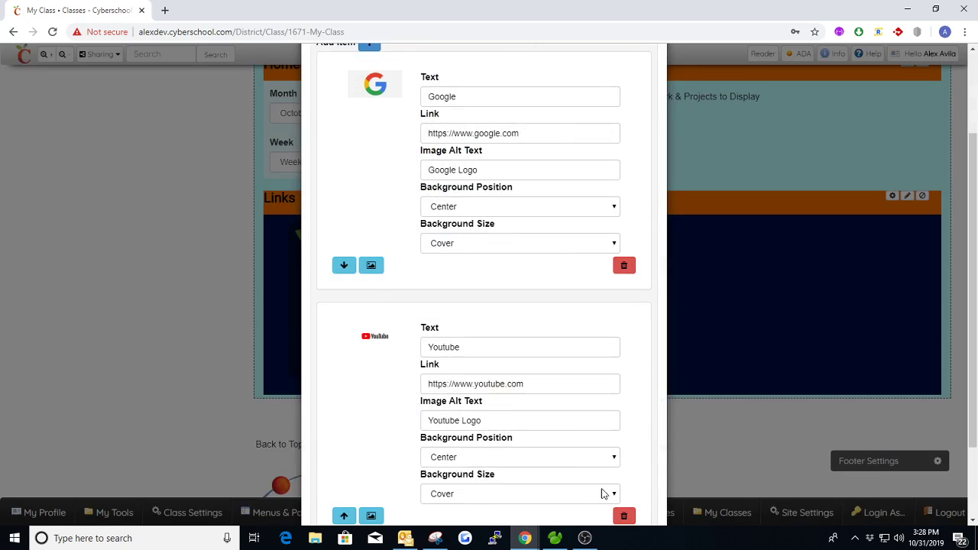
scroll(516, 391, down, 1)
click(319, 520)
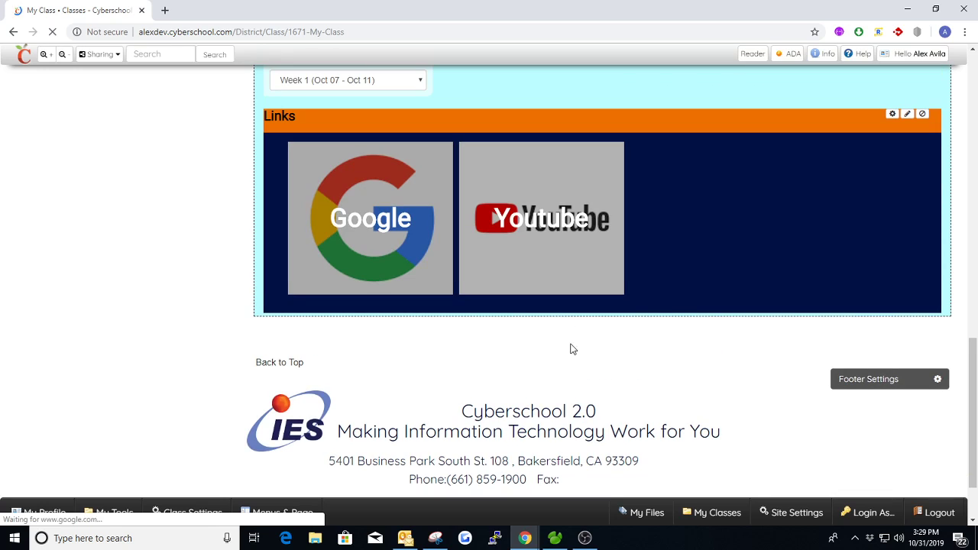
- Test the Google and YouTube link tiles in new tabs, then close both tabs
middle_click(368, 221)
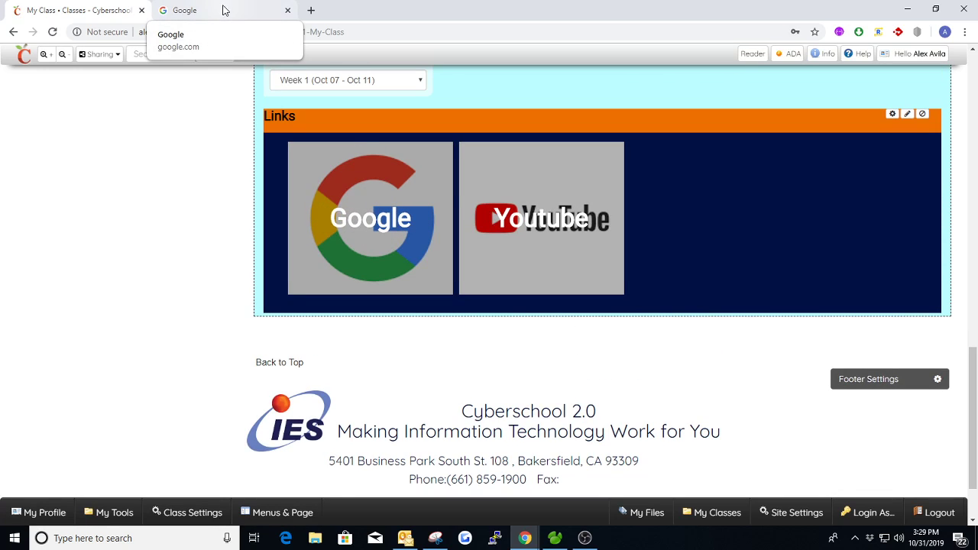
click(286, 11)
middle_click(489, 206)
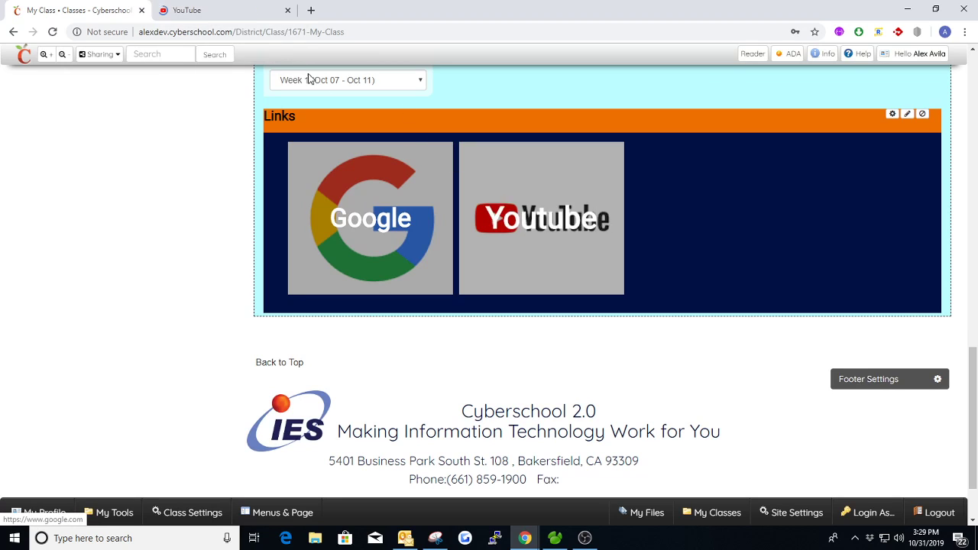
click(242, 10)
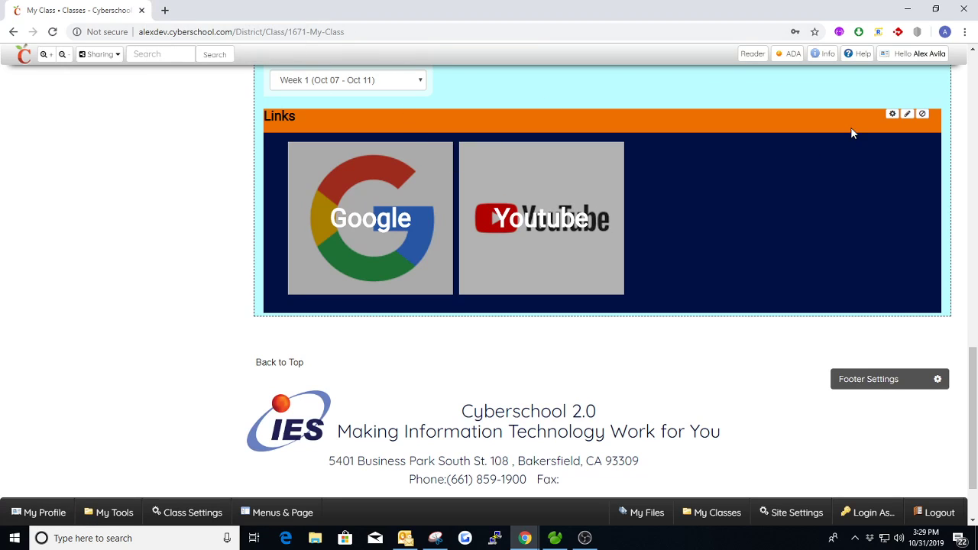
- Clear the YouTube link item's Text label in the Links settings and save
click(893, 114)
click(450, 95)
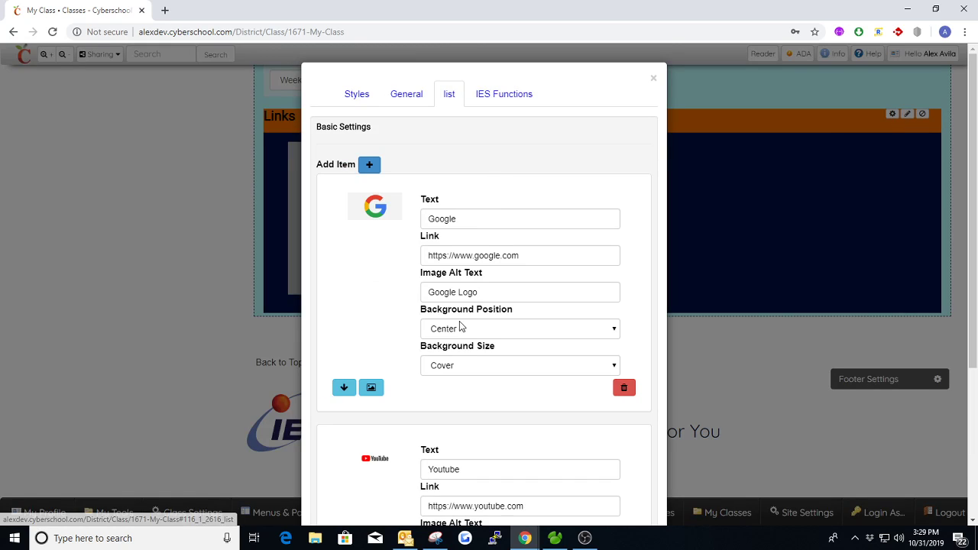
scroll(471, 352, down, 3)
drag(474, 349, 409, 353)
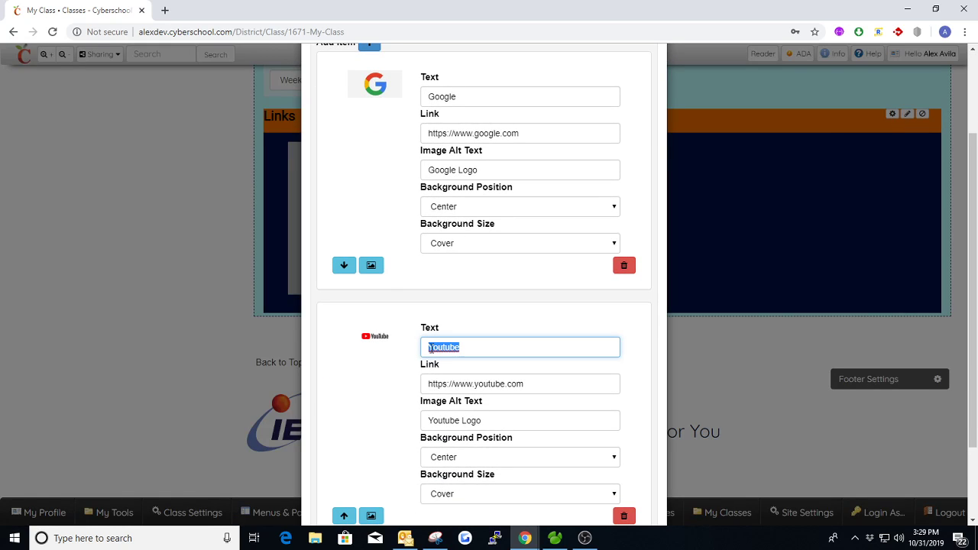
key(BackSpace)
scroll(349, 486, down, 3)
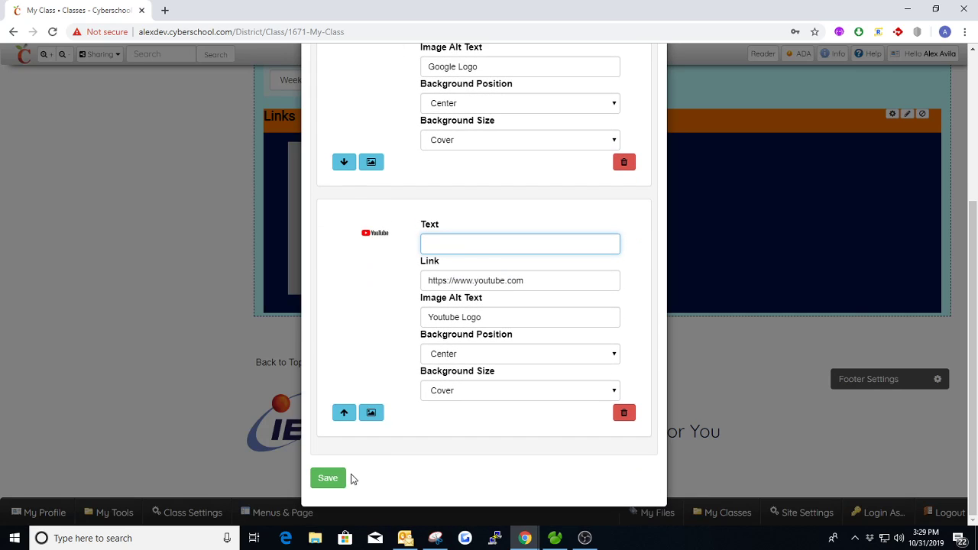
click(337, 478)
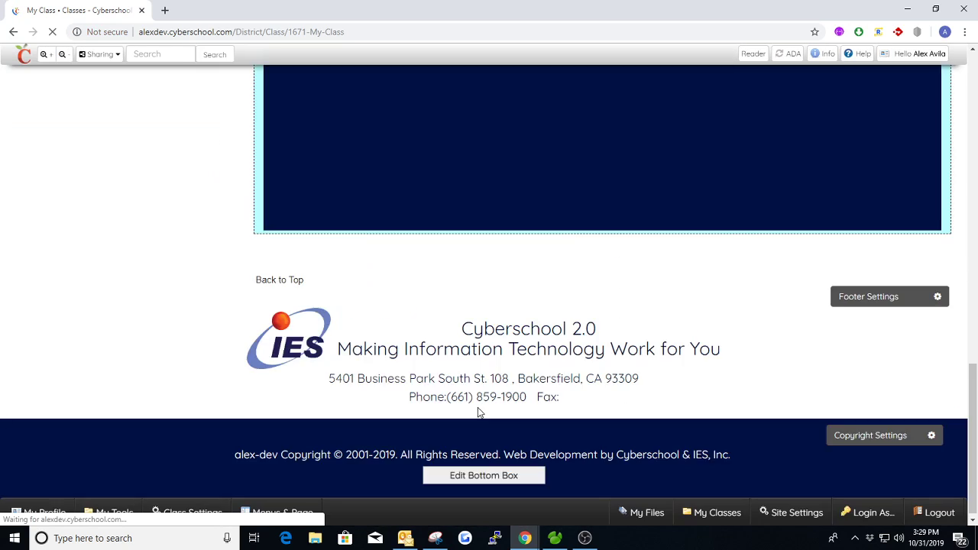
- Check the label-free YouTube tile's link, then return to the Links widget settings
scroll(558, 321, up, 1)
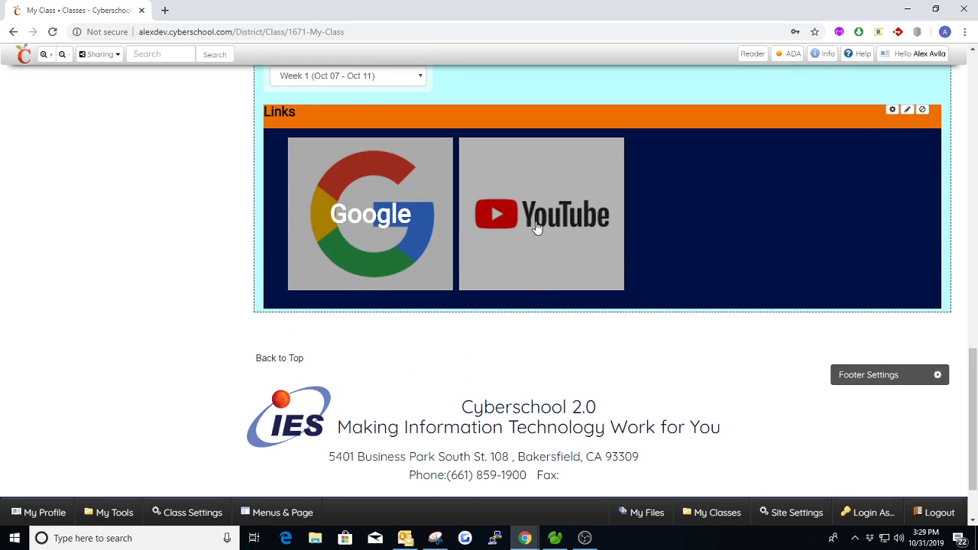
click(538, 210)
click(229, 10)
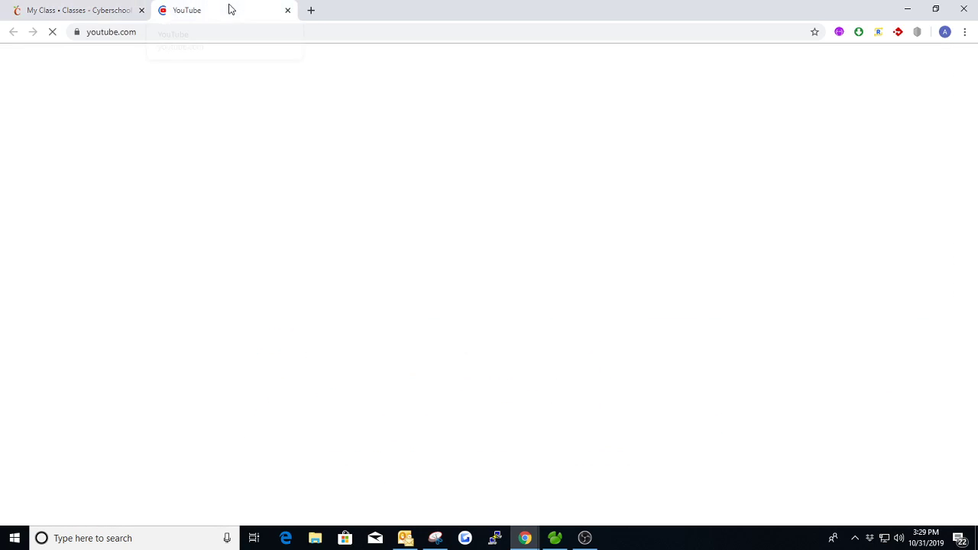
click(287, 12)
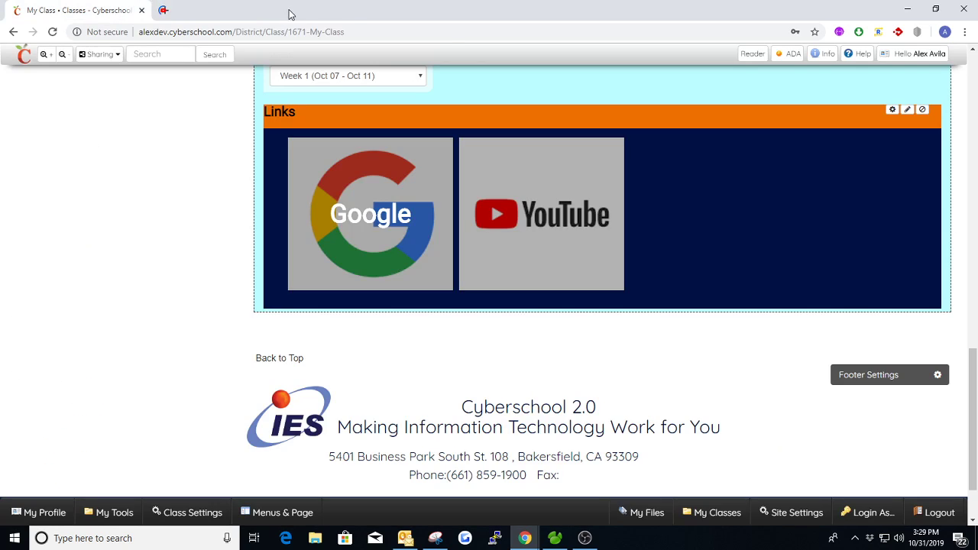
click(893, 110)
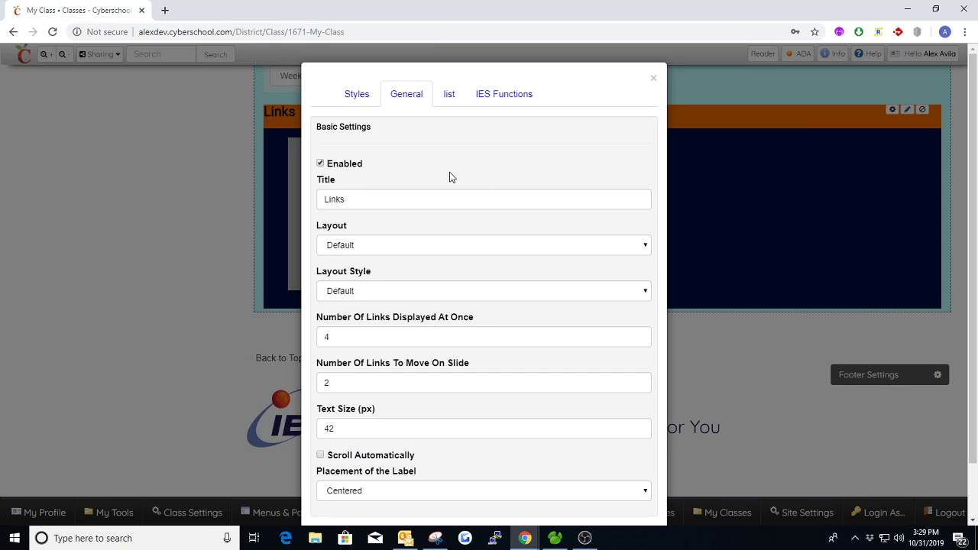
- Set Links to display 1 link at once and move 1 link per slide, then save
click(367, 100)
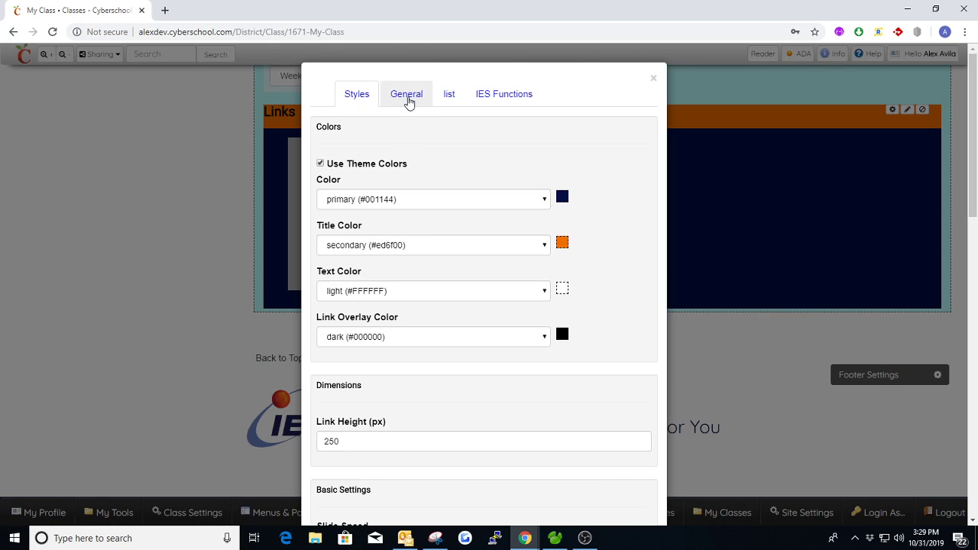
click(406, 93)
scroll(458, 229, down, 1)
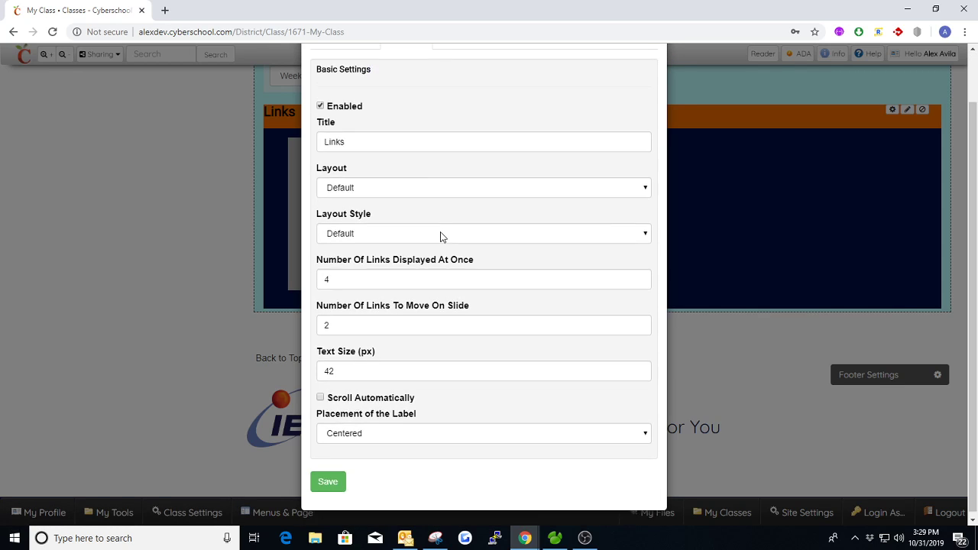
click(434, 275)
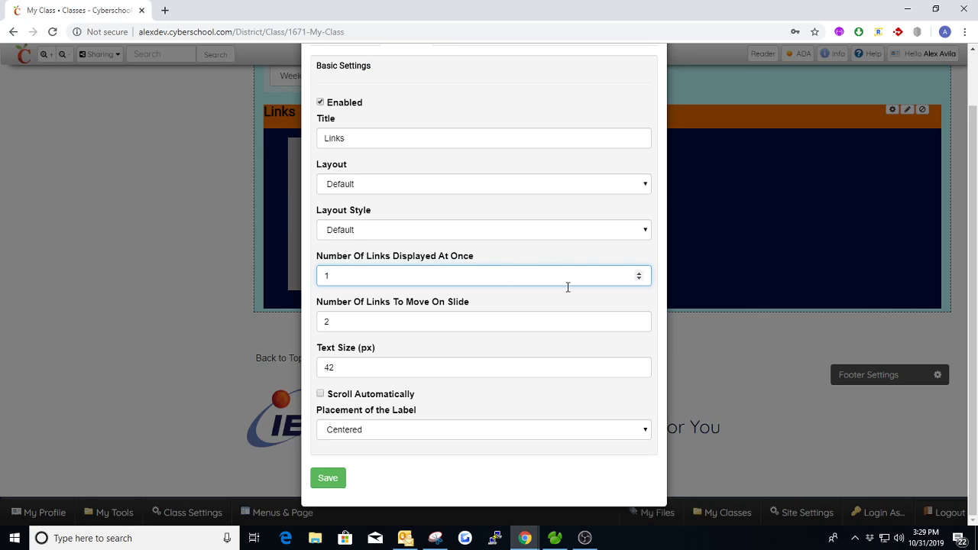
click(639, 324)
click(320, 394)
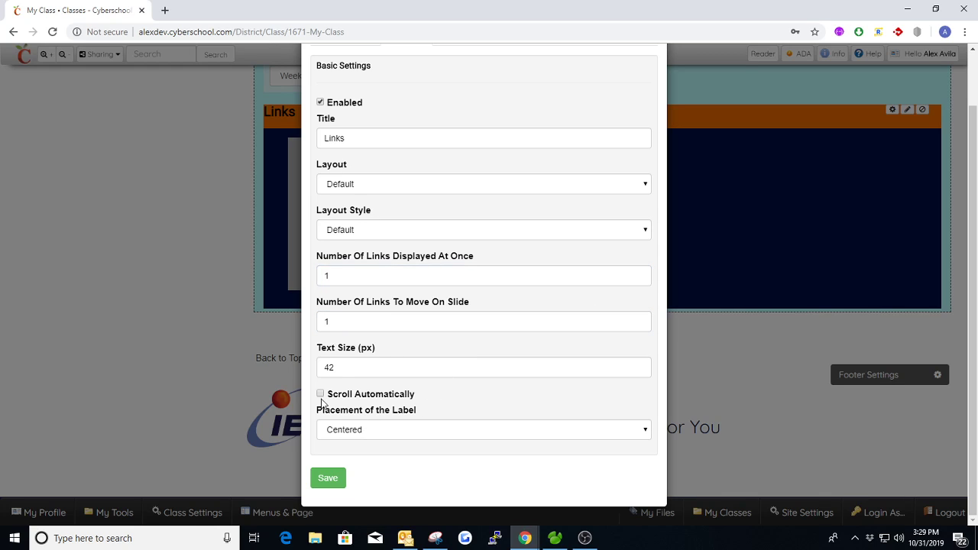
click(327, 478)
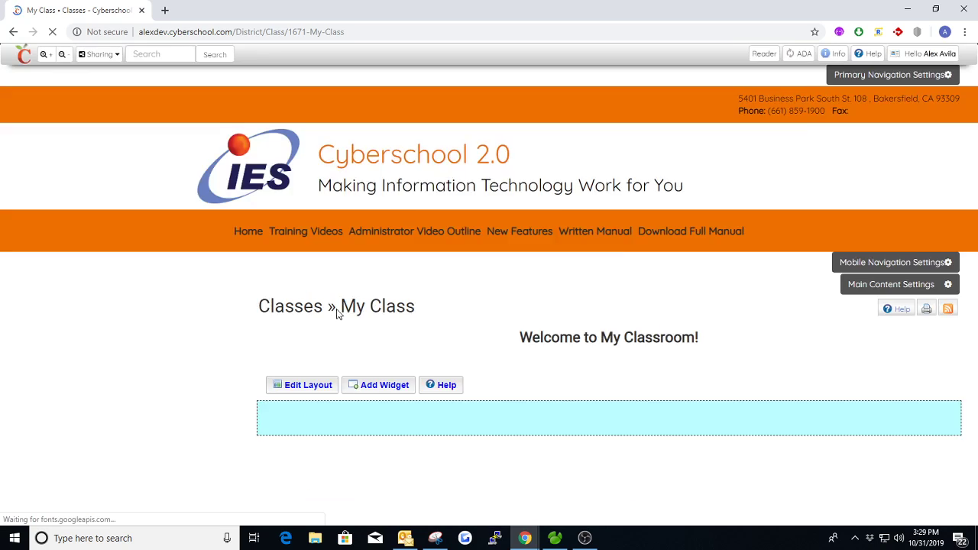
- Scroll to the top of the My Class page and open the Add Widget chooser
scroll(688, 328, up, 2)
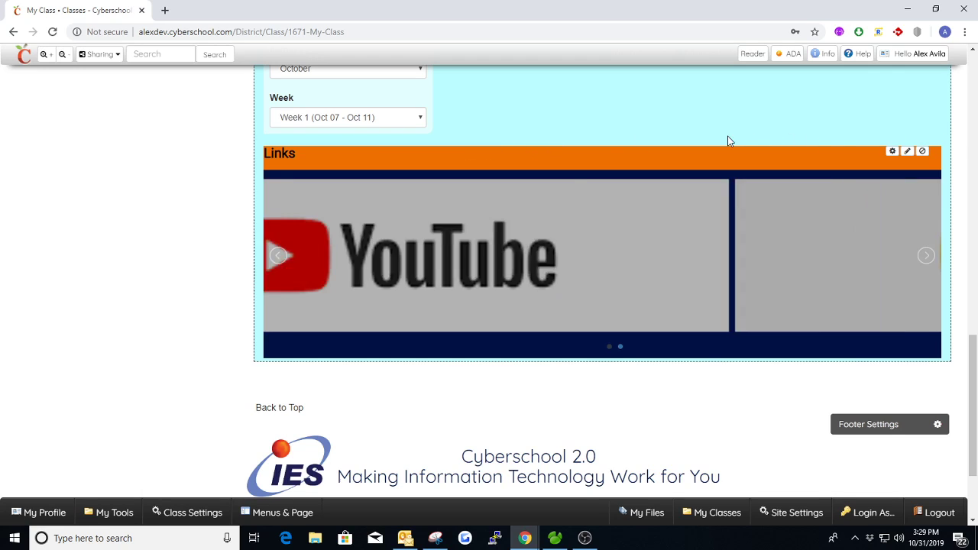
scroll(721, 150, up, 5)
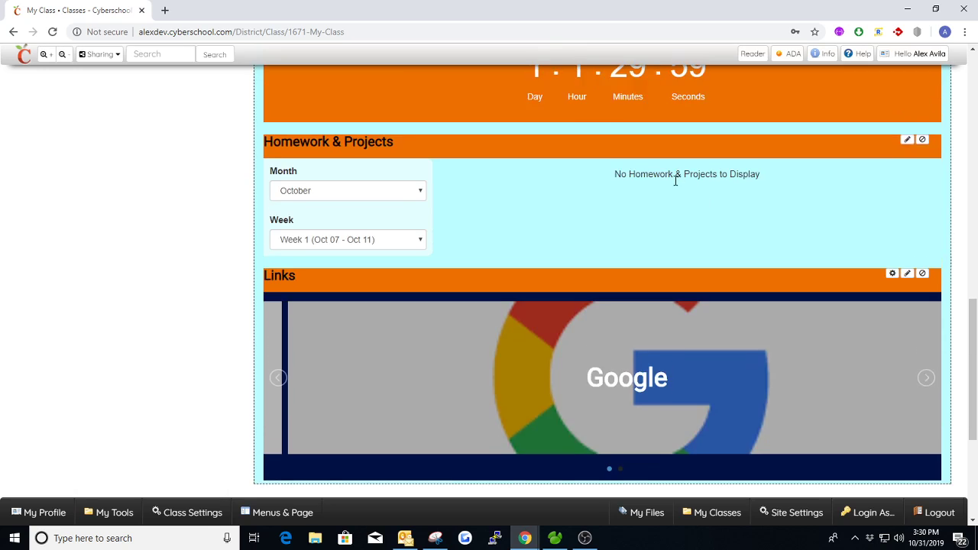
scroll(639, 293, up, 5)
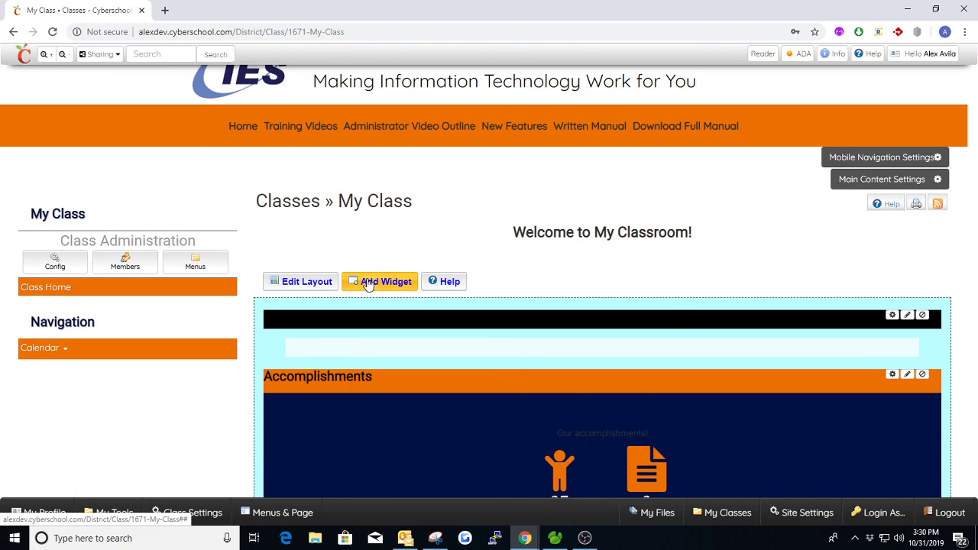
click(372, 281)
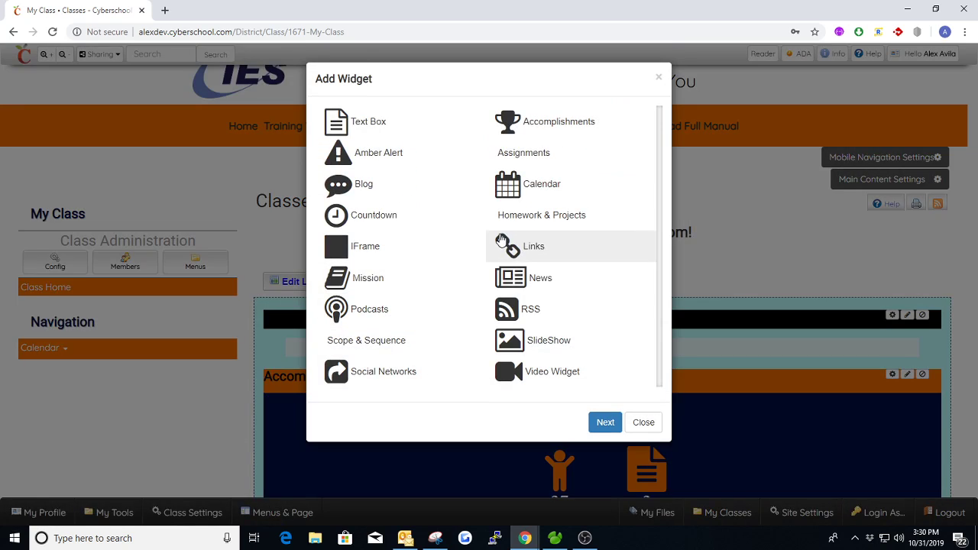
- Add a Mission widget below the Links carousel and open its gear settings
double_click(359, 280)
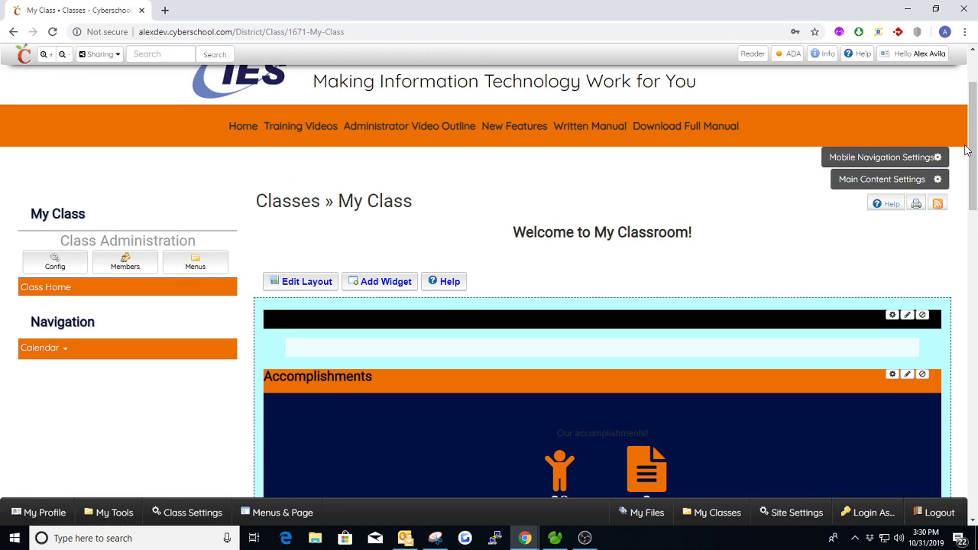
drag(970, 152, 880, 408)
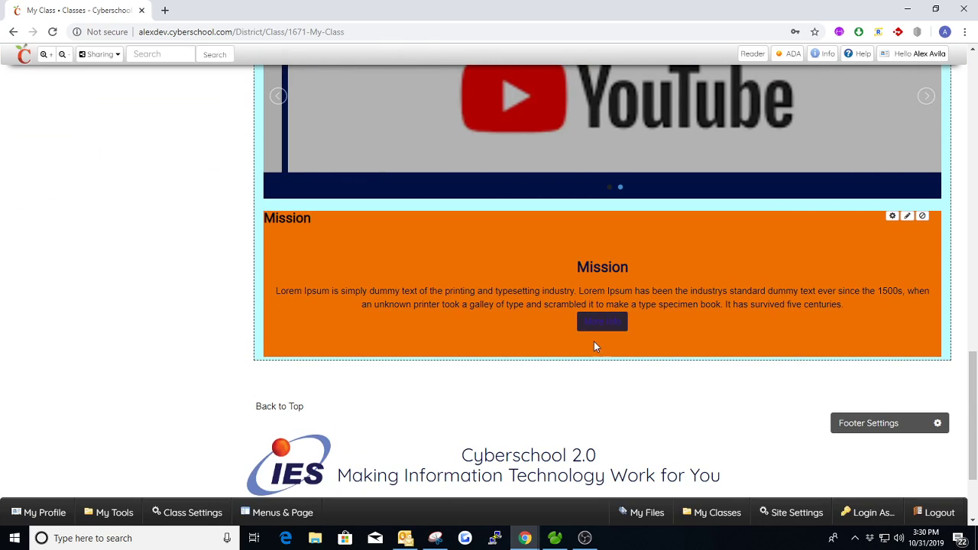
drag(582, 266, 844, 305)
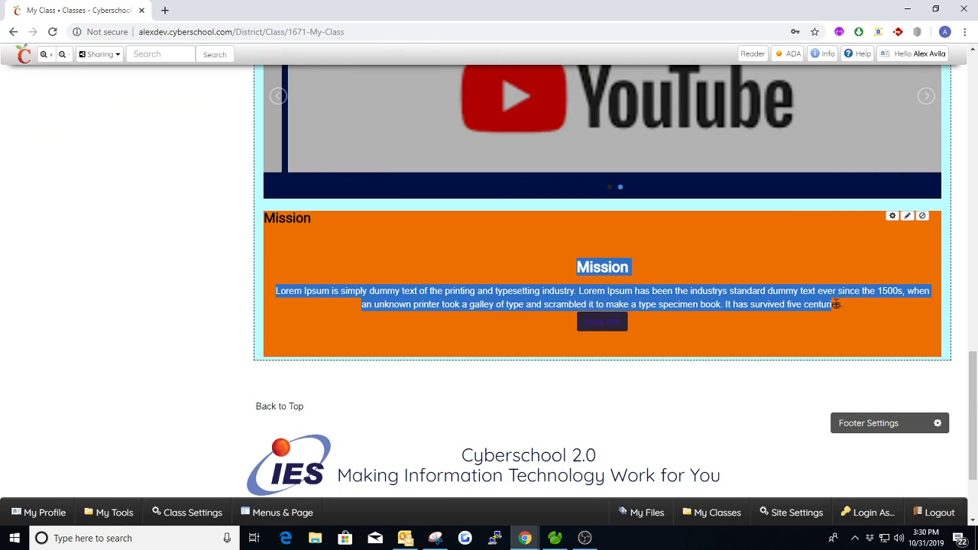
click(848, 270)
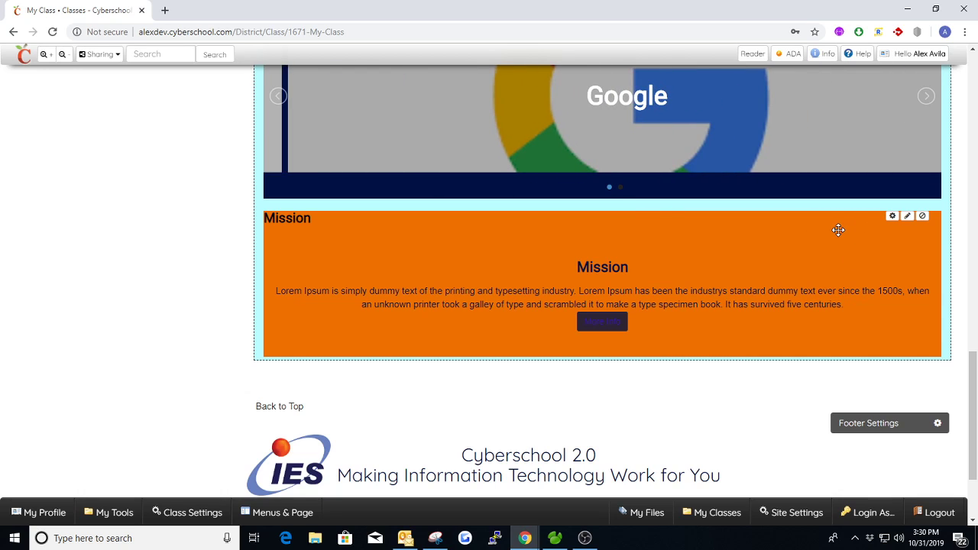
click(892, 217)
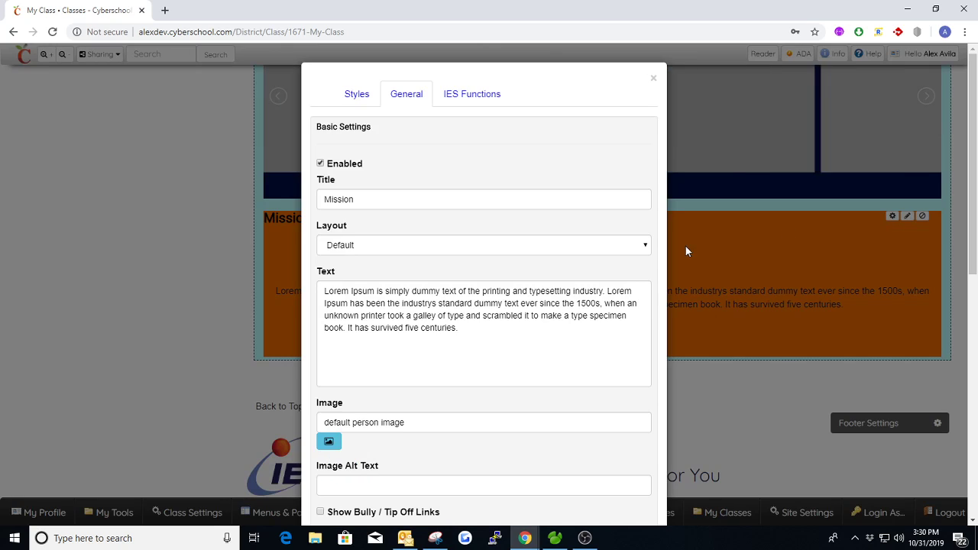
- Switch the Mission widget's Layout dropdown to MOTD and save the settings
double_click(368, 199)
click(400, 191)
click(387, 187)
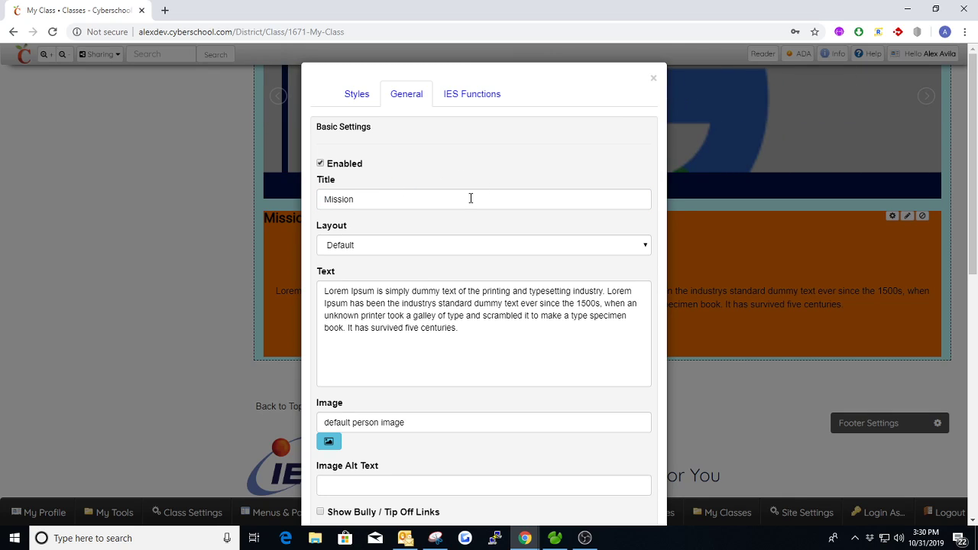
scroll(421, 245, down, 1)
click(367, 184)
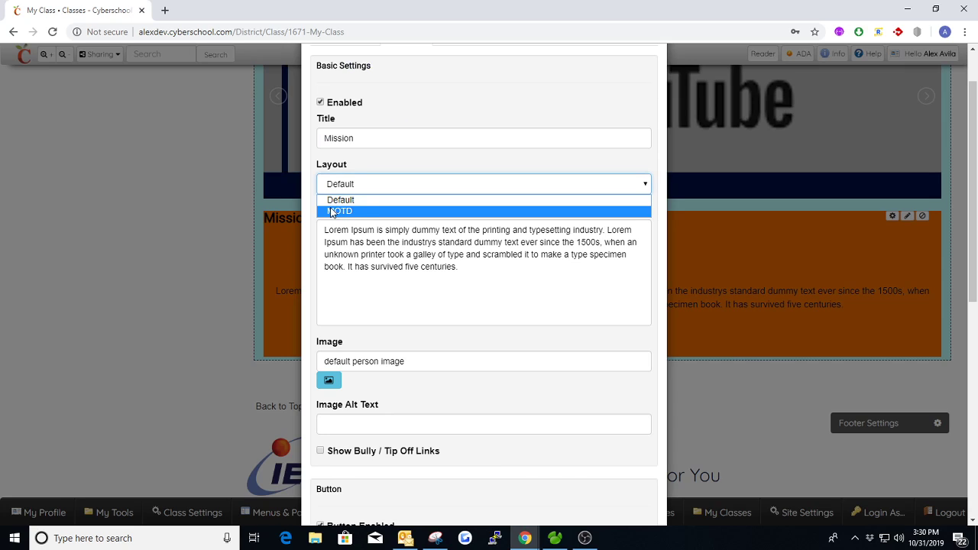
click(363, 213)
scroll(435, 206, down, 3)
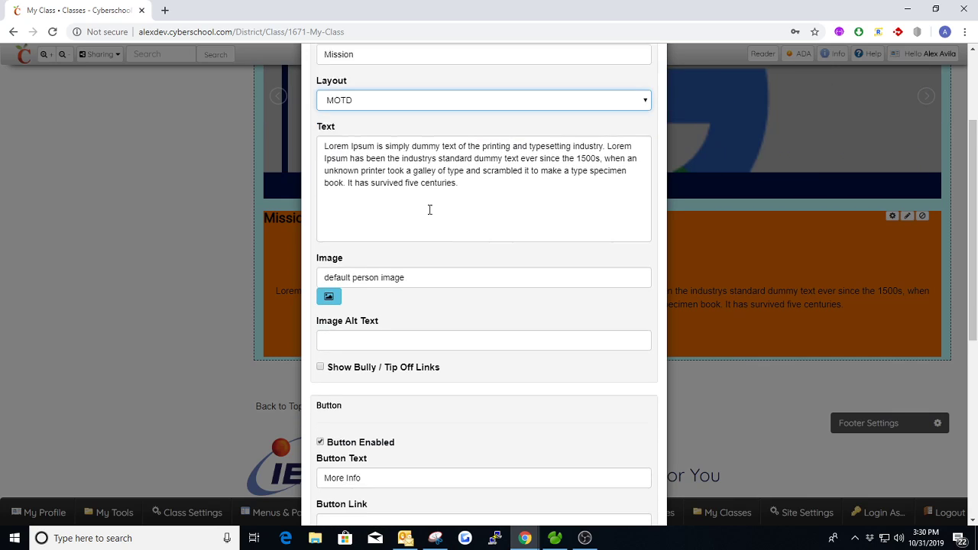
scroll(471, 302, down, 5)
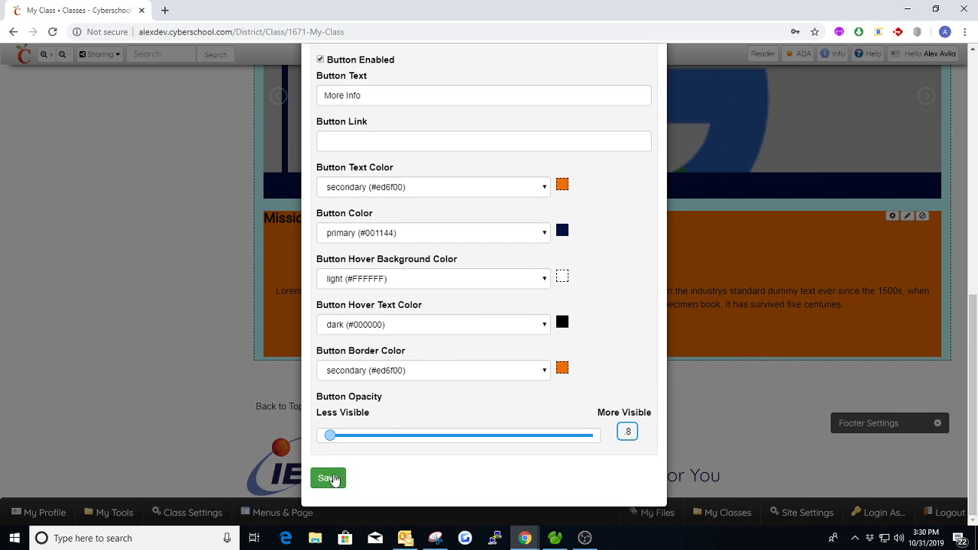
click(327, 477)
scroll(534, 306, down, 10)
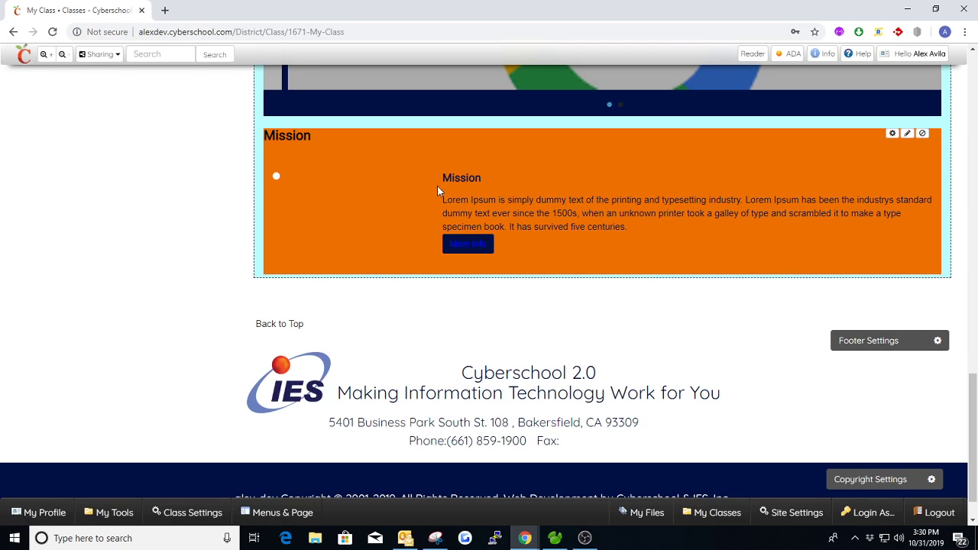
- Choose the sc.jpg bulldog picture as the Mission widget's image
drag(443, 177, 646, 228)
click(891, 133)
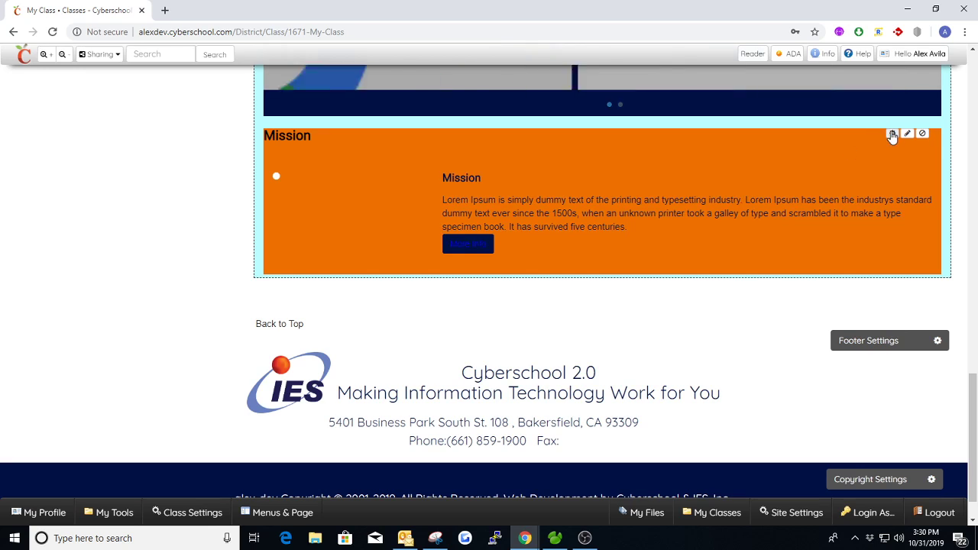
scroll(448, 265, down, 1)
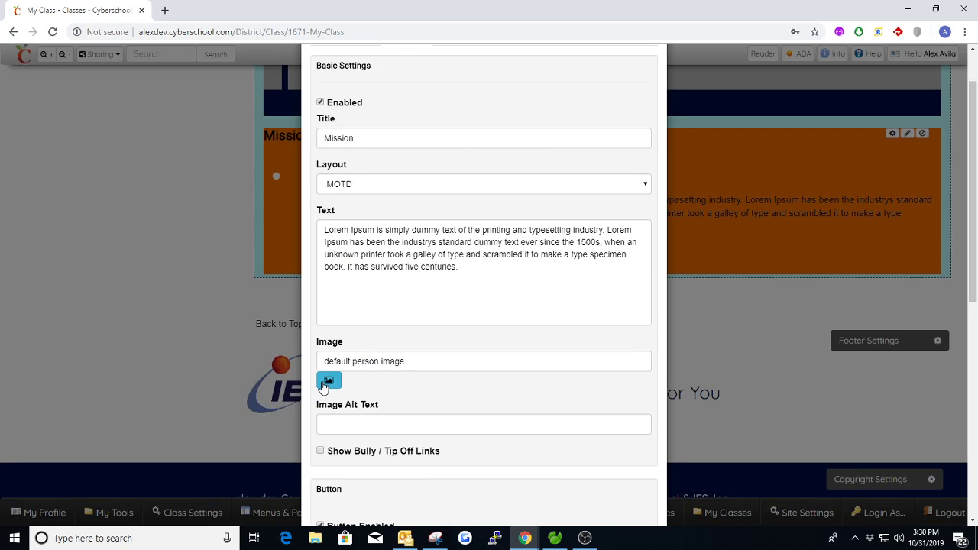
click(329, 380)
scroll(553, 301, down, 10)
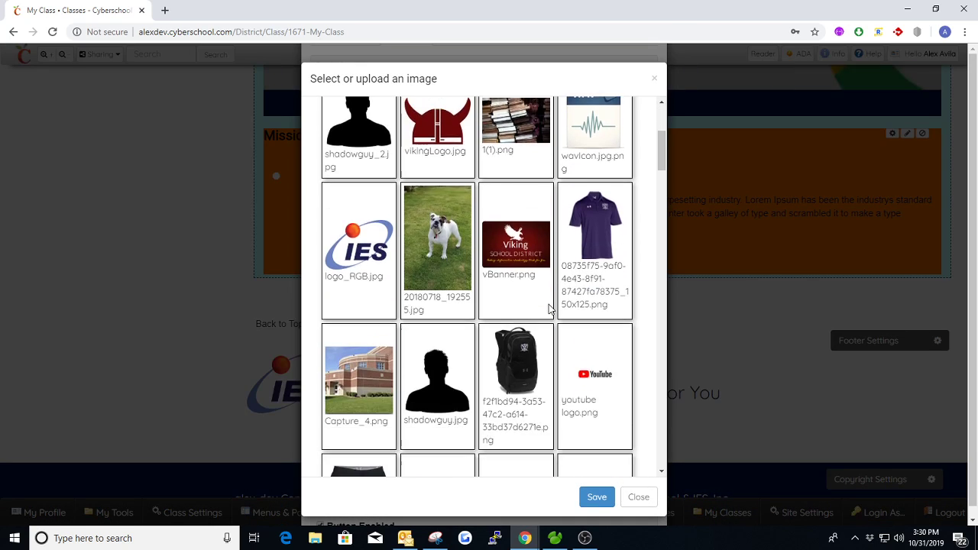
scroll(537, 306, down, 4)
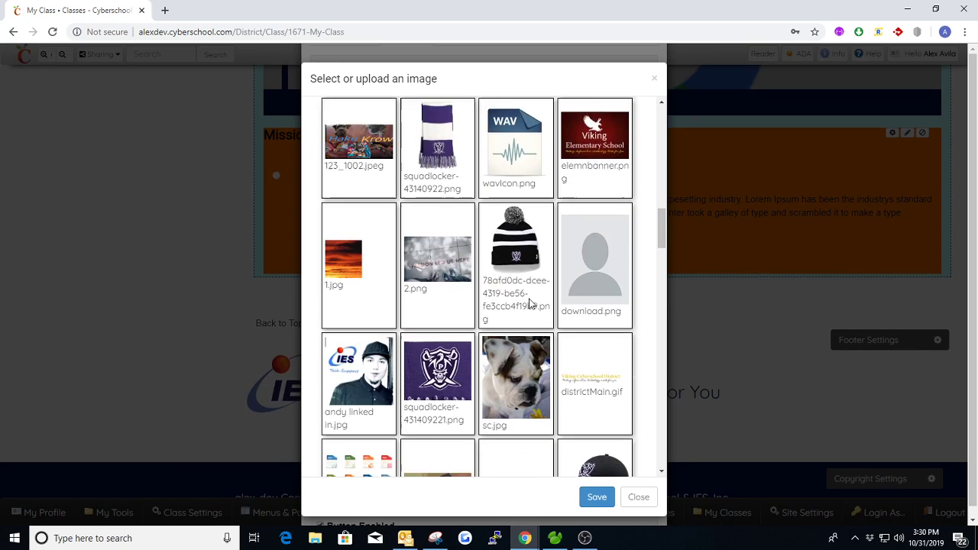
click(528, 300)
click(586, 499)
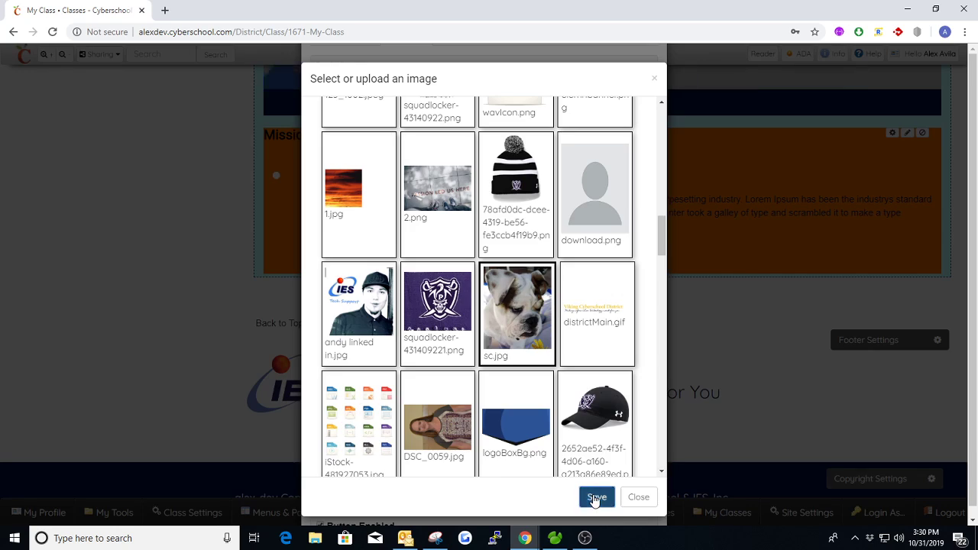
- Save the Mission settings so the bulldog photo appears beside the text
scroll(459, 405, down, 3)
scroll(413, 436, down, 2)
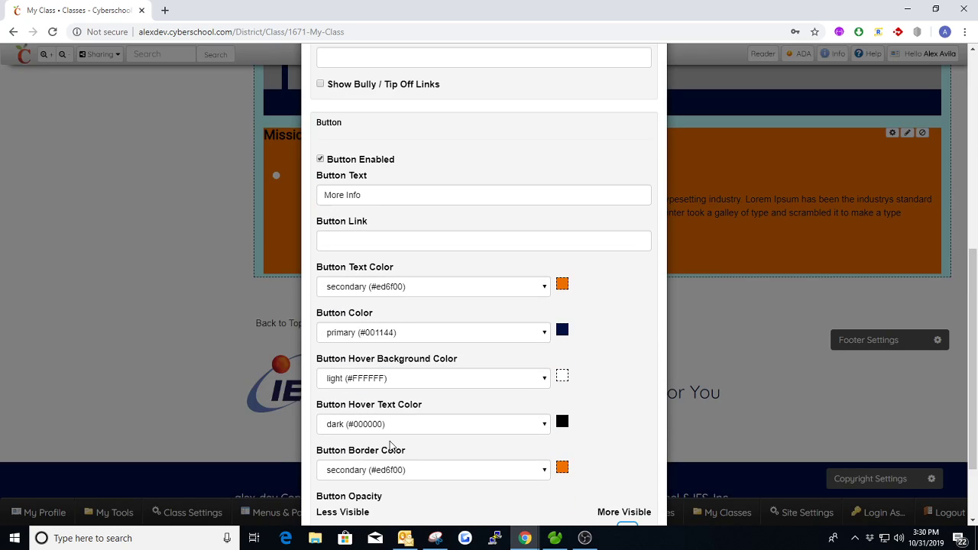
scroll(397, 450, down, 2)
click(328, 479)
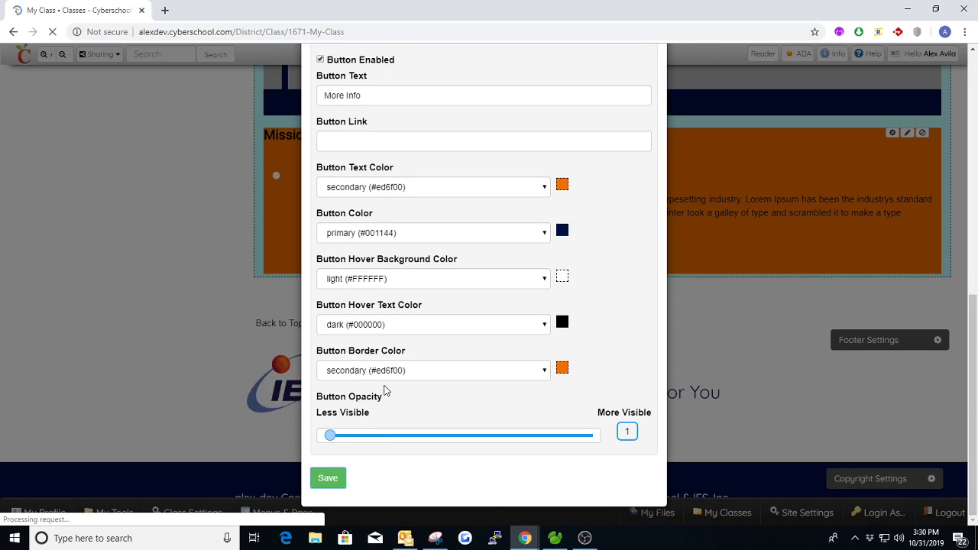
scroll(368, 229, up, 2)
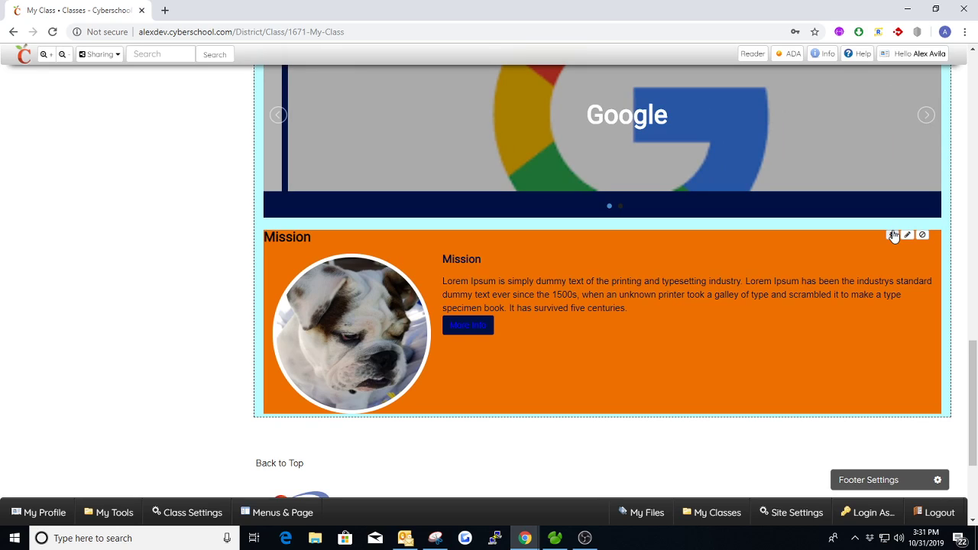
- Keep the MOTD layout and give the Mission image the alt text 'Bane Image'
click(893, 235)
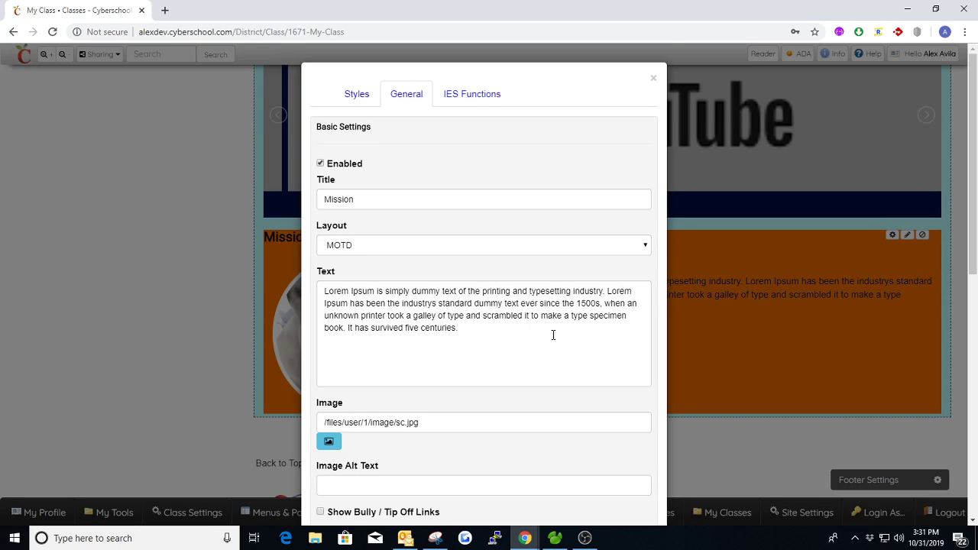
scroll(528, 348, down, 1)
drag(440, 361, 322, 362)
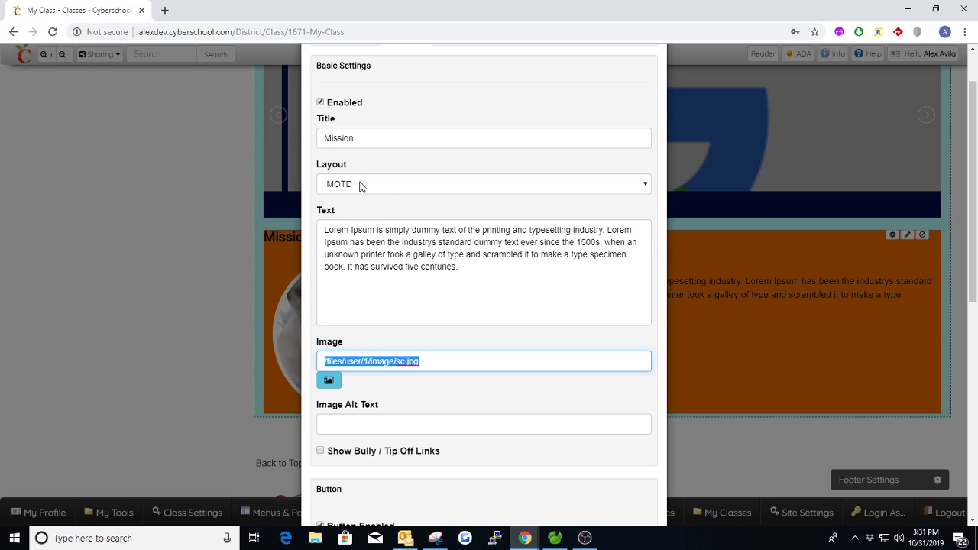
click(376, 164)
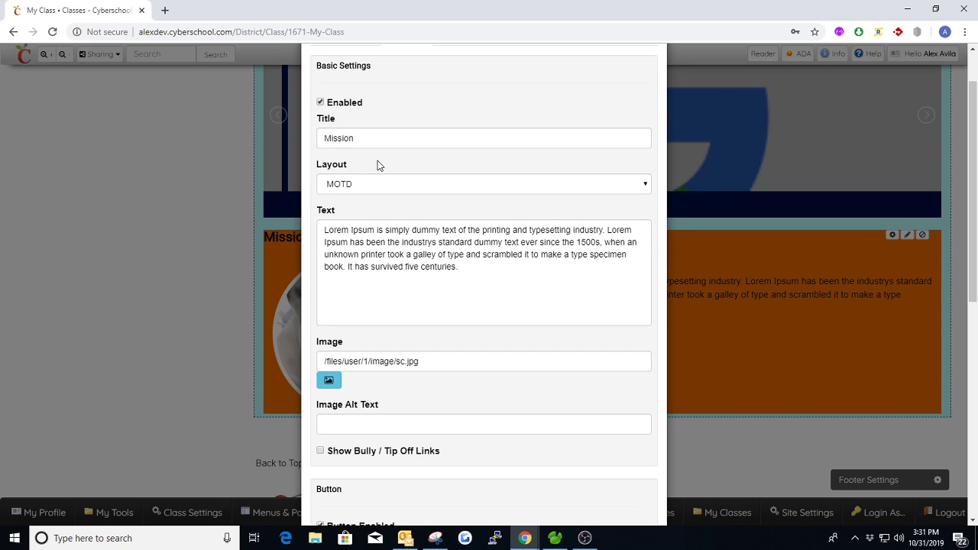
click(372, 186)
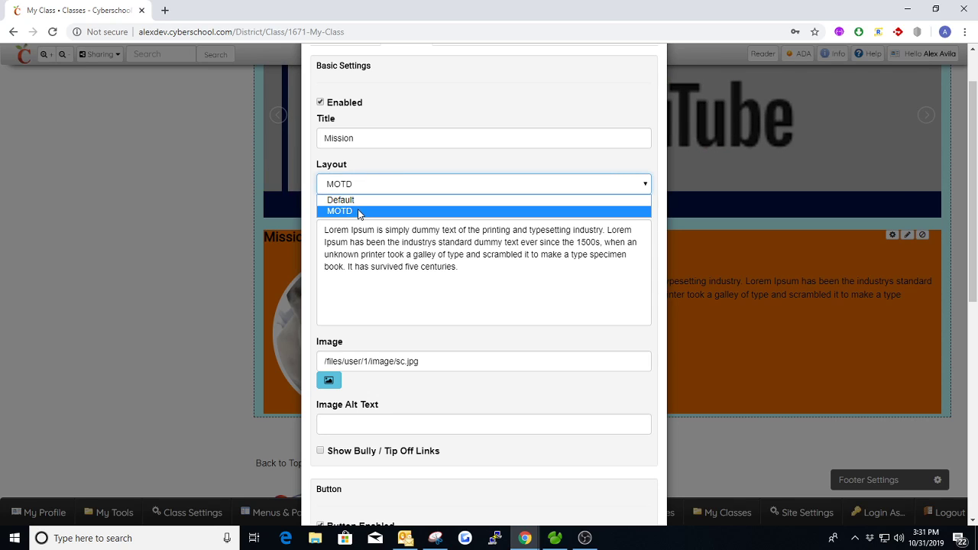
click(371, 207)
scroll(399, 205, down, 3)
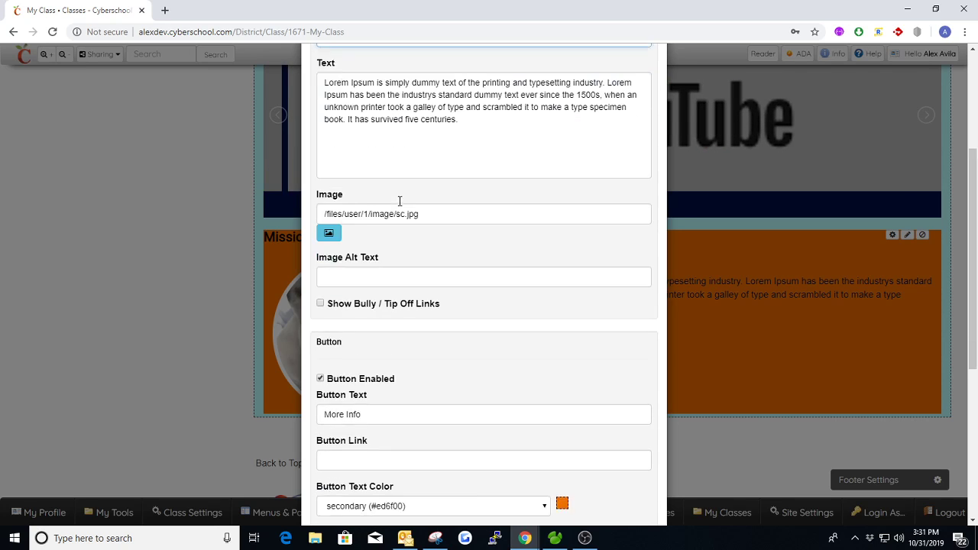
click(367, 180)
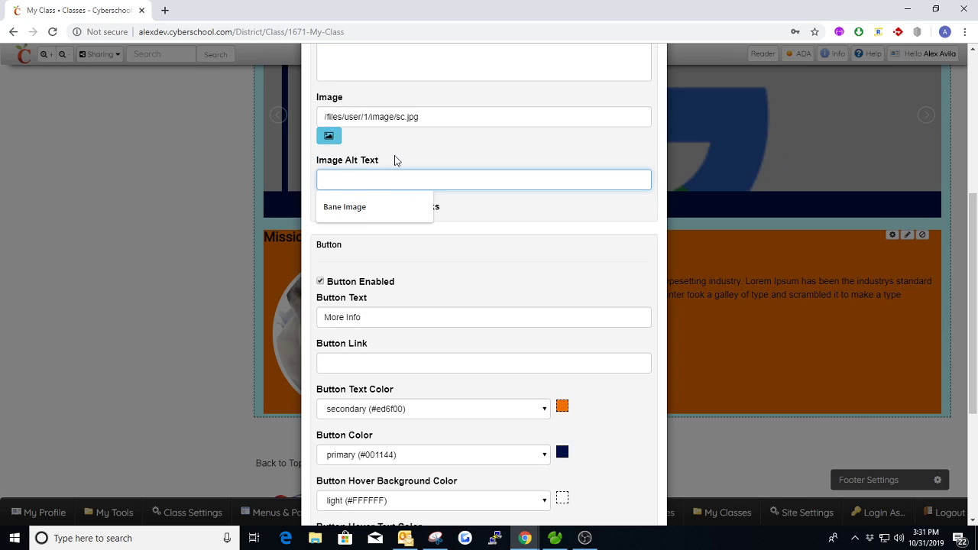
click(357, 204)
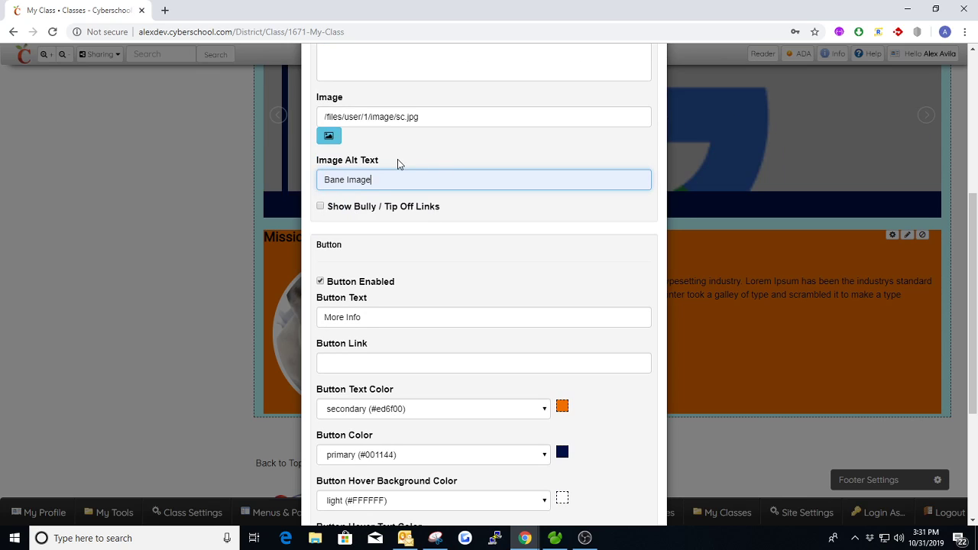
- Uncheck Button Enabled, leave the Button Link empty, and save the Mission settings
scroll(397, 163, down, 2)
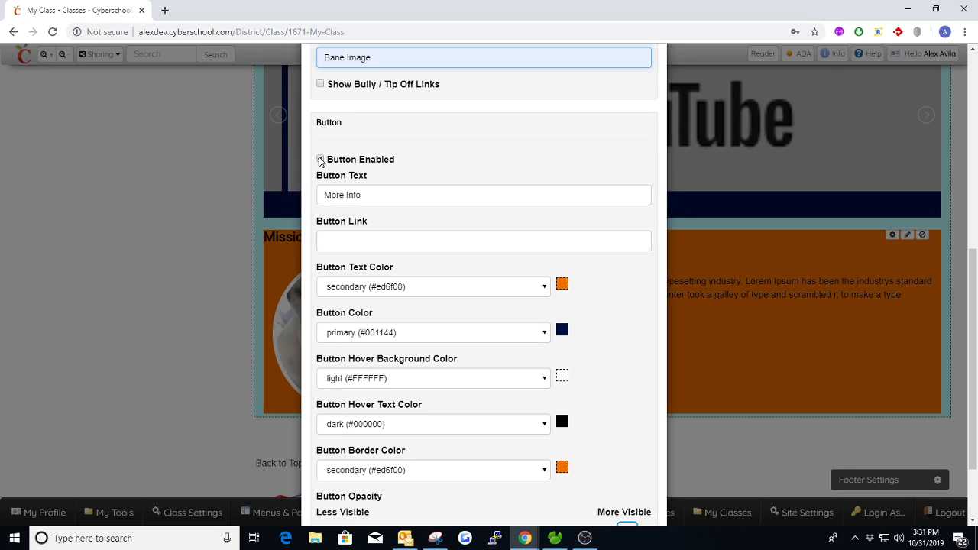
click(319, 160)
click(367, 240)
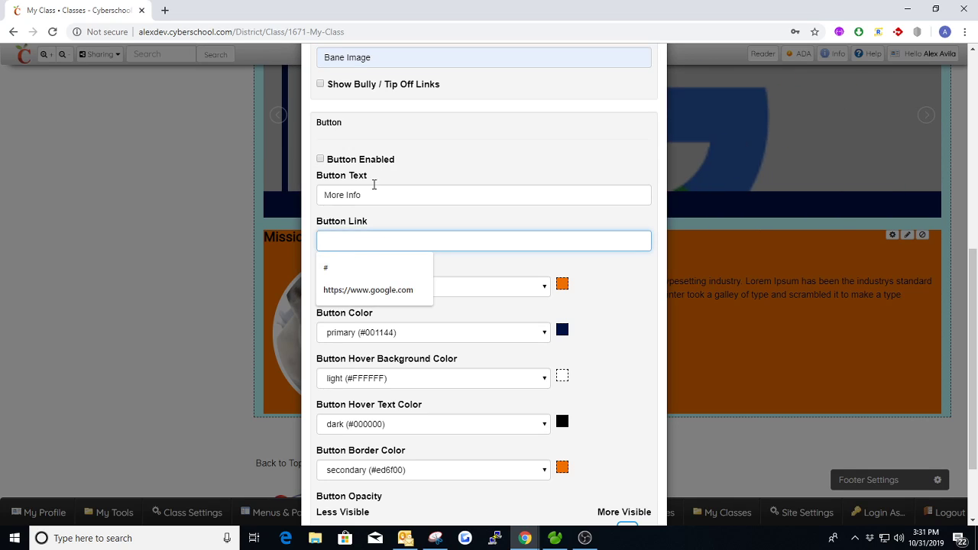
click(345, 266)
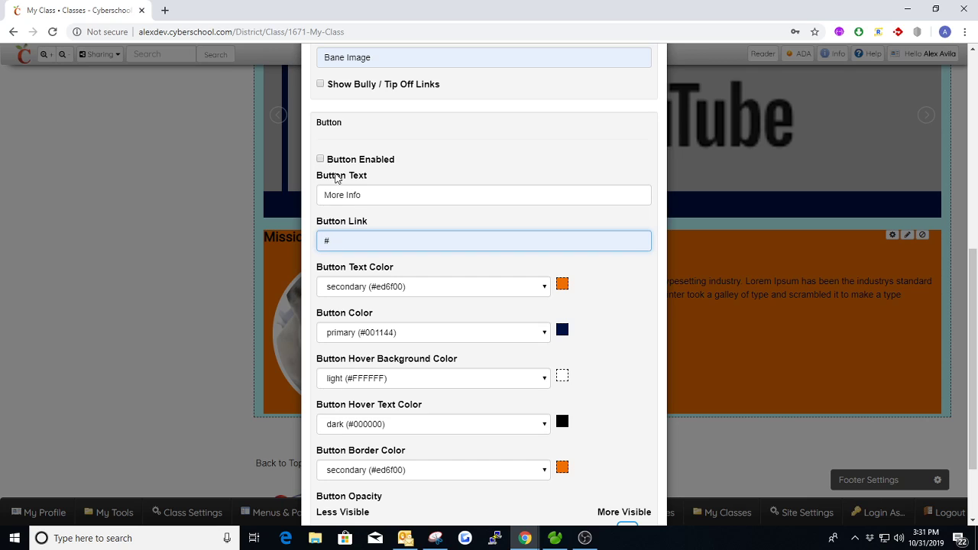
key(BackSpace)
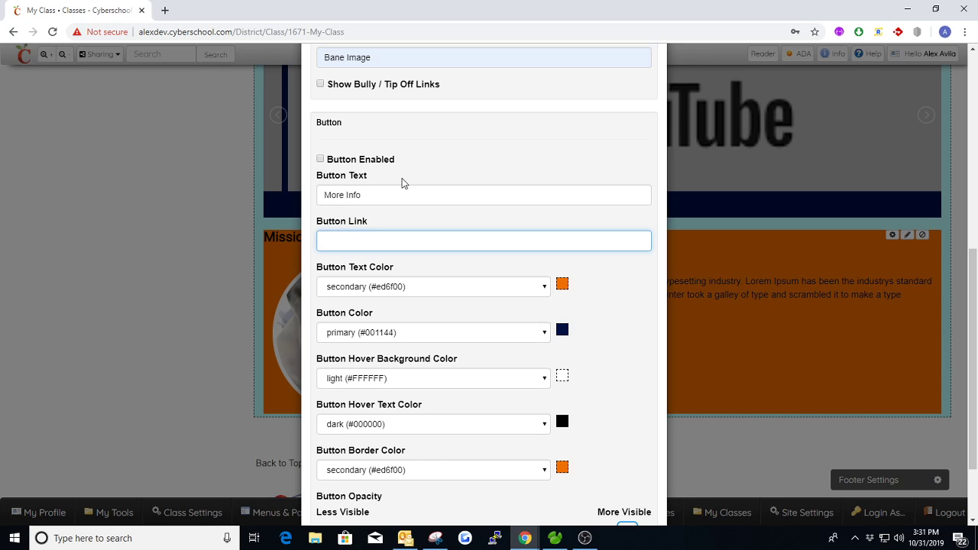
scroll(417, 162, down, 3)
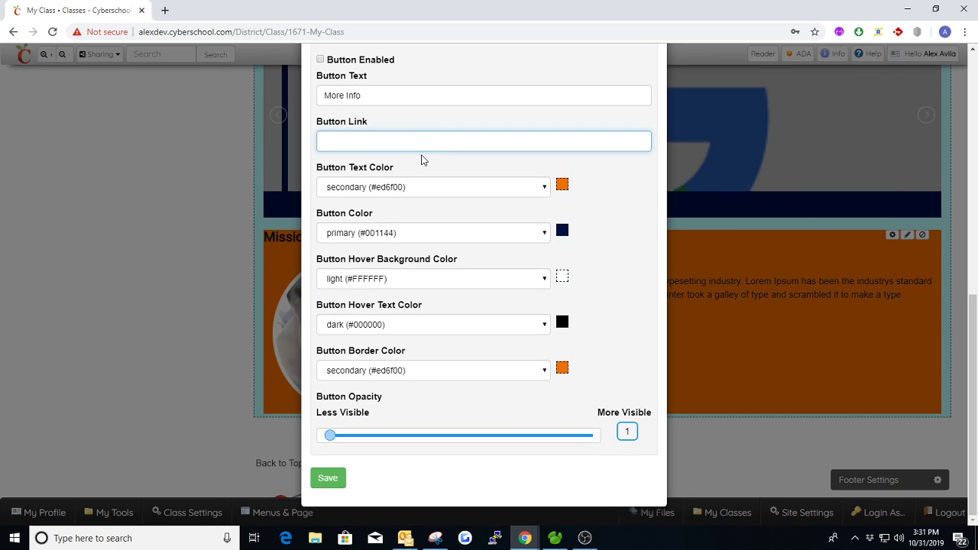
click(336, 481)
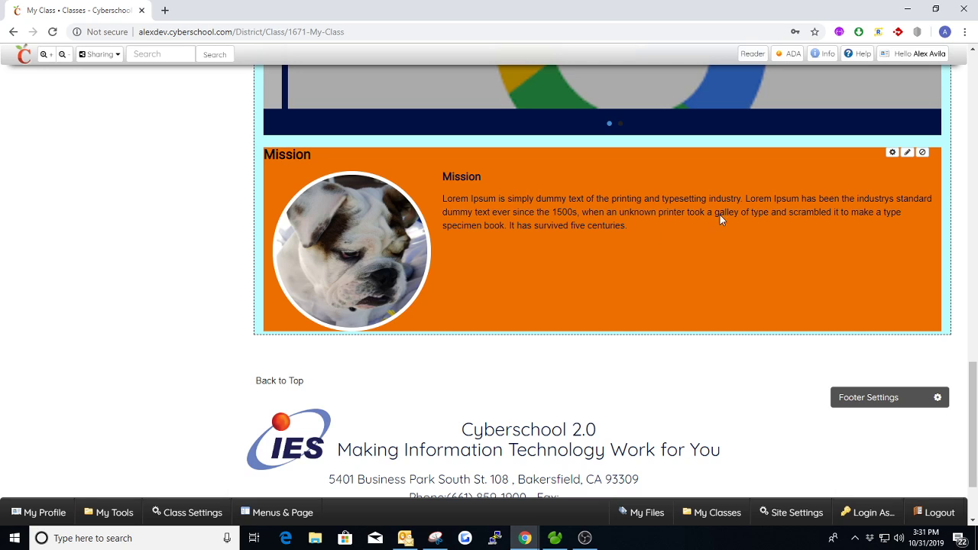
- Review the Mission settings, close them without changes, and return to the page top
click(891, 152)
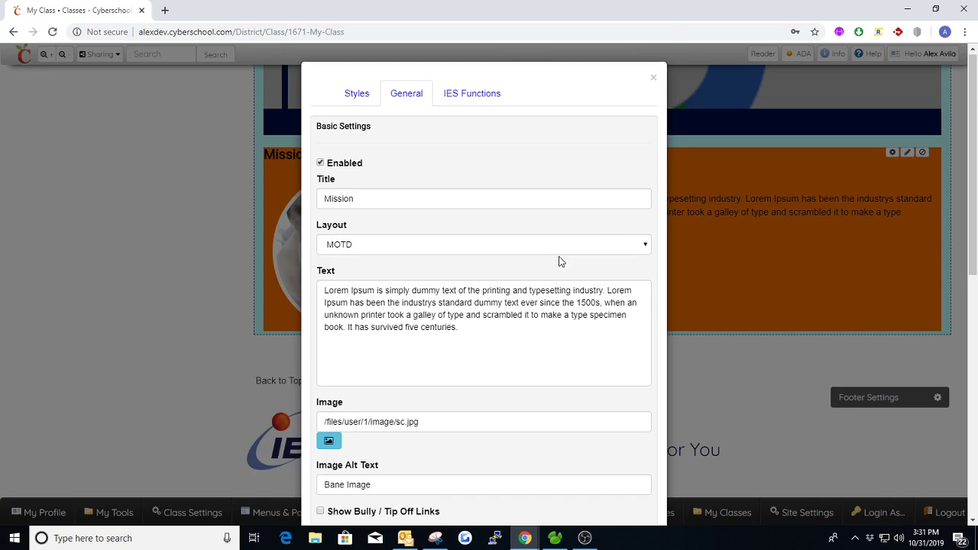
scroll(558, 258, down, 3)
scroll(557, 259, down, 2)
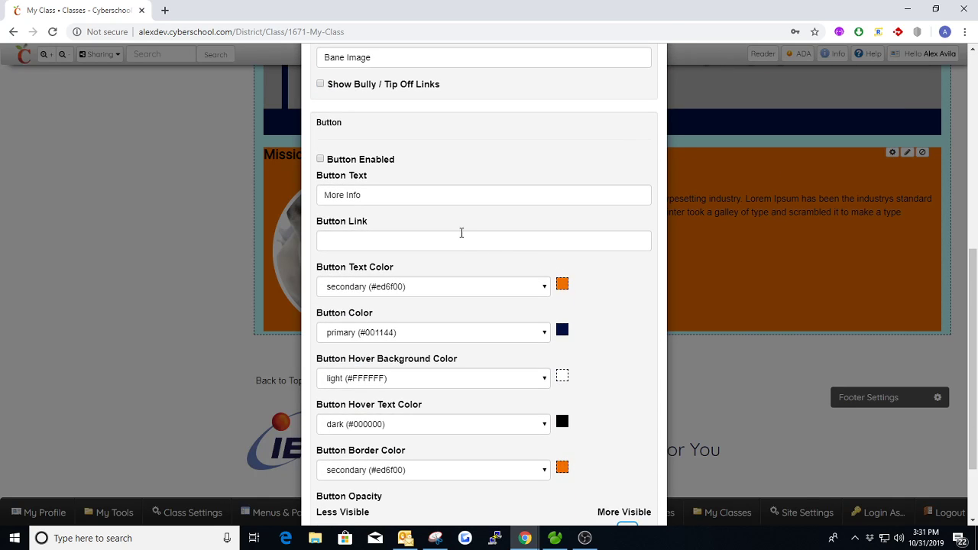
scroll(436, 221, down, 1)
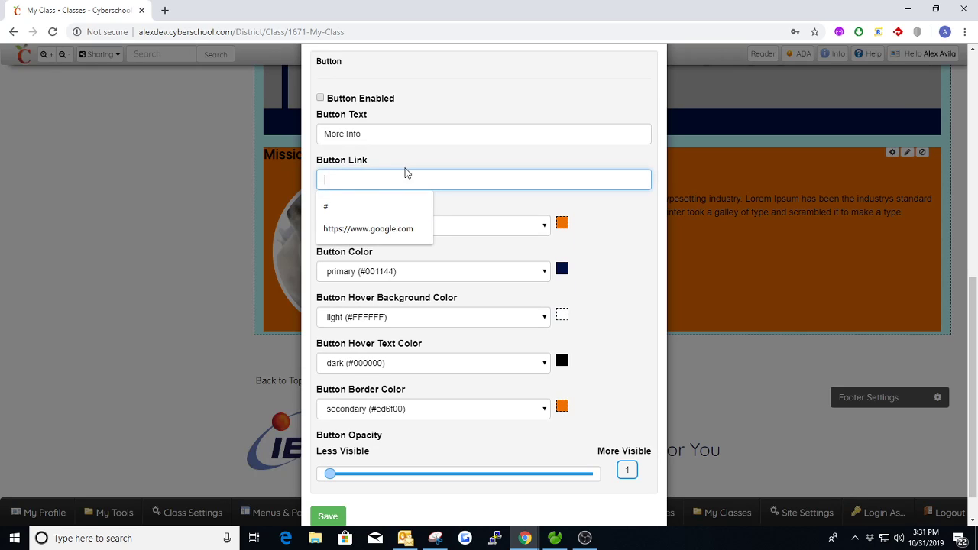
click(449, 193)
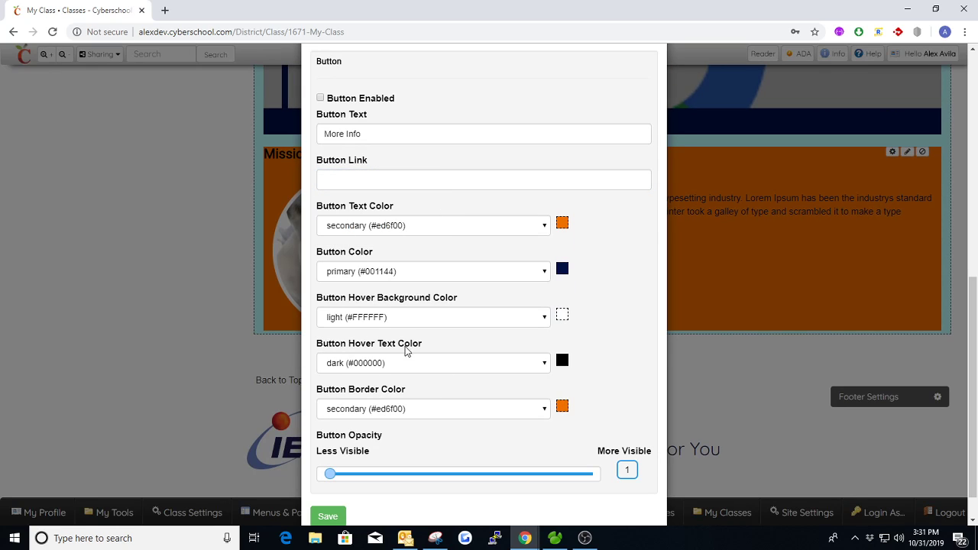
scroll(374, 350, up, 6)
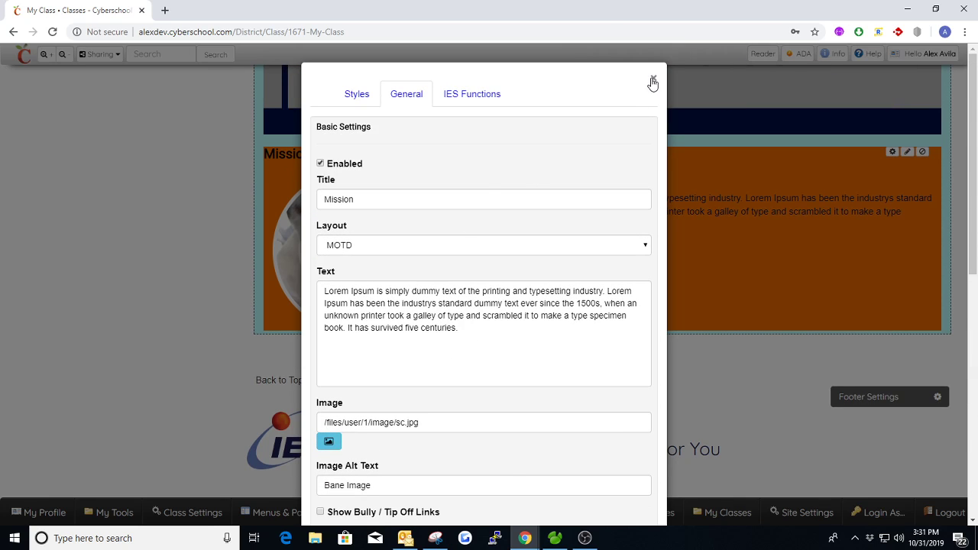
click(654, 81)
scroll(662, 243, up, 6)
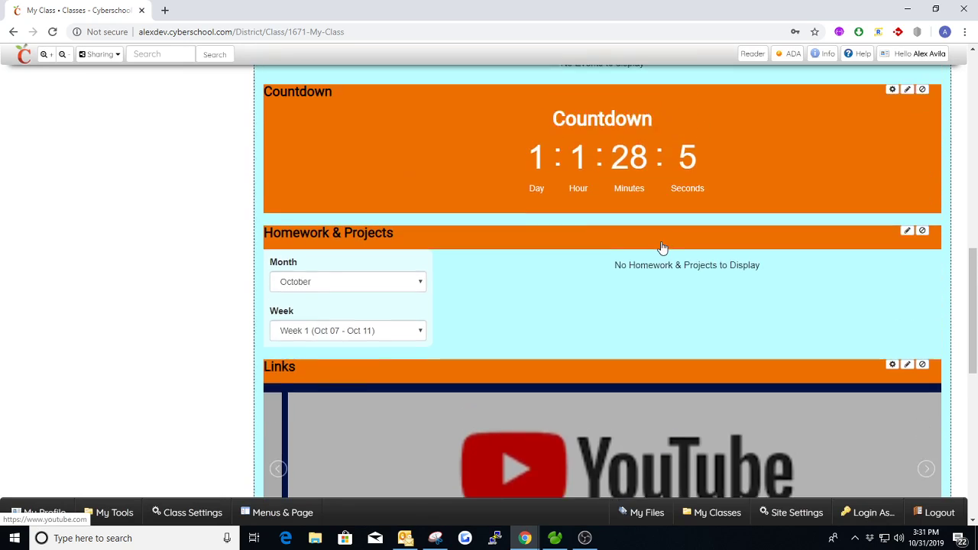
scroll(661, 244, up, 8)
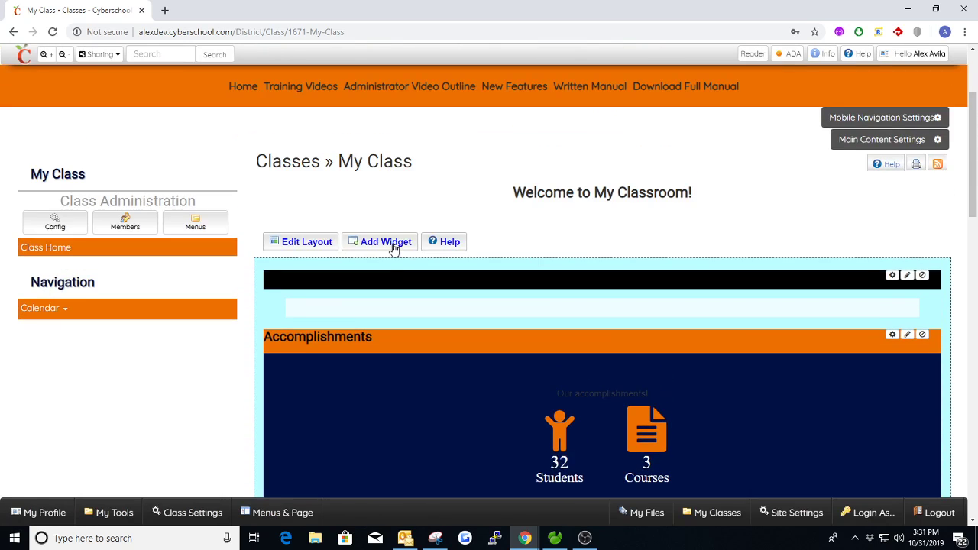
- Add a News widget and a Podcasts widget from the widget chooser, then reopen it
click(385, 246)
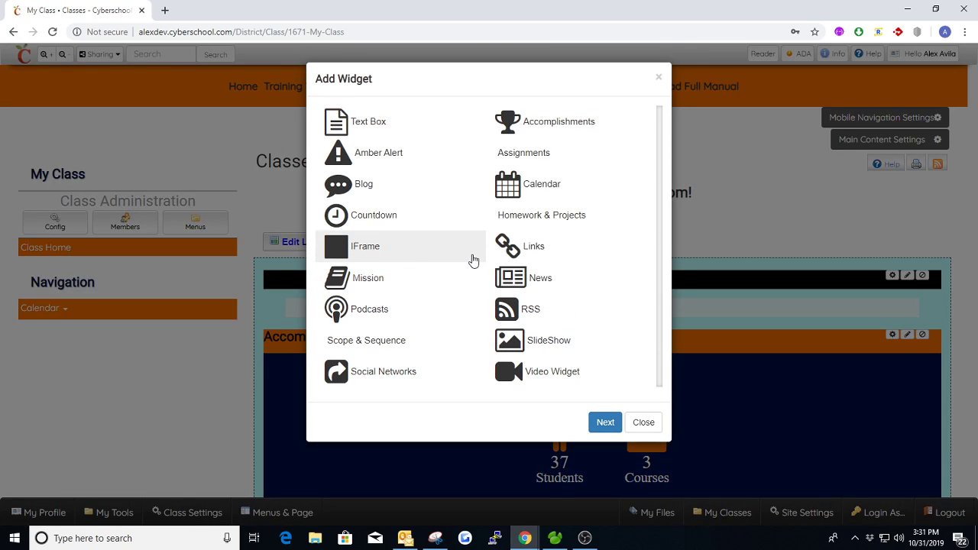
double_click(547, 283)
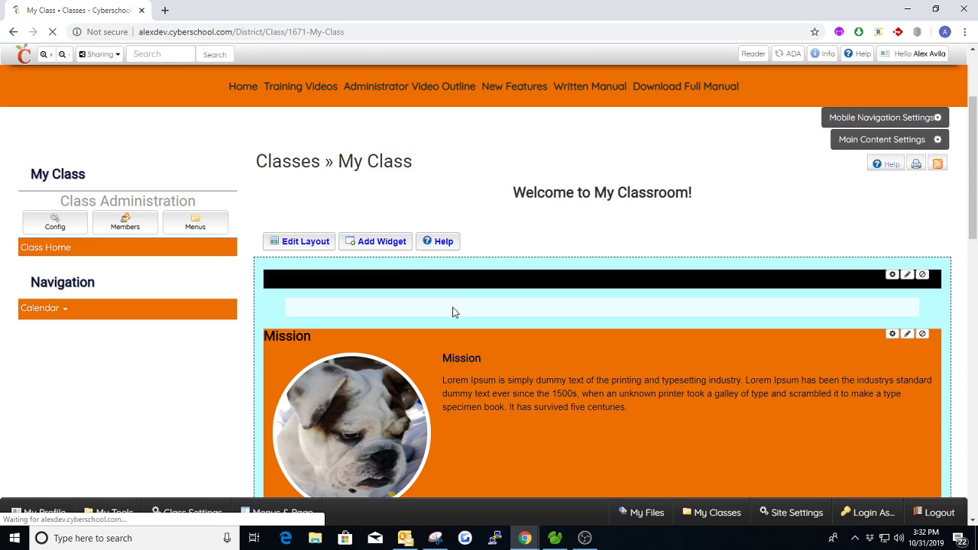
click(386, 246)
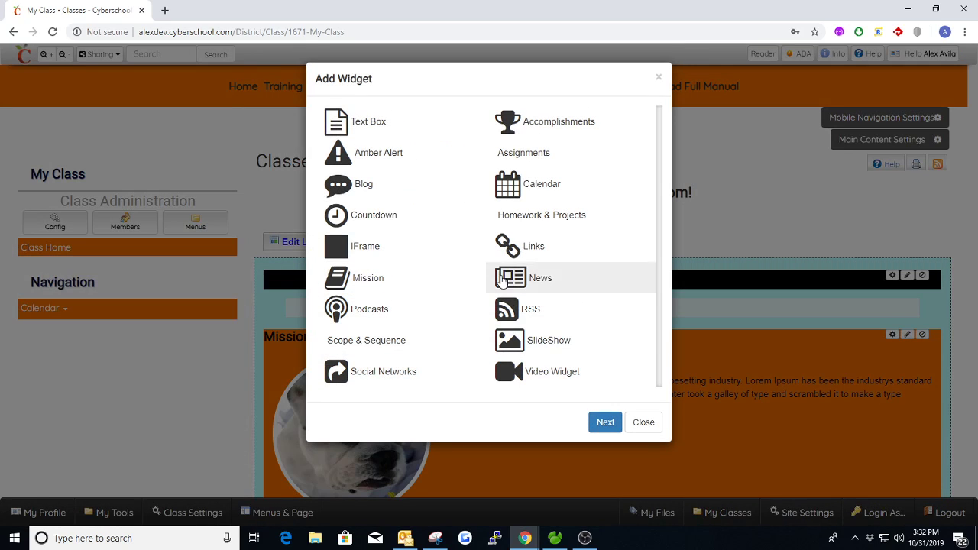
double_click(369, 312)
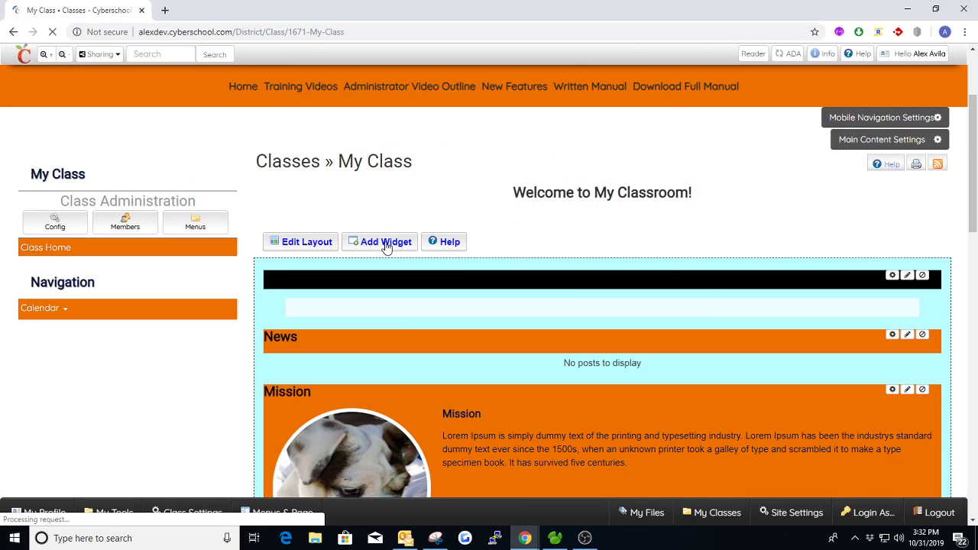
click(385, 243)
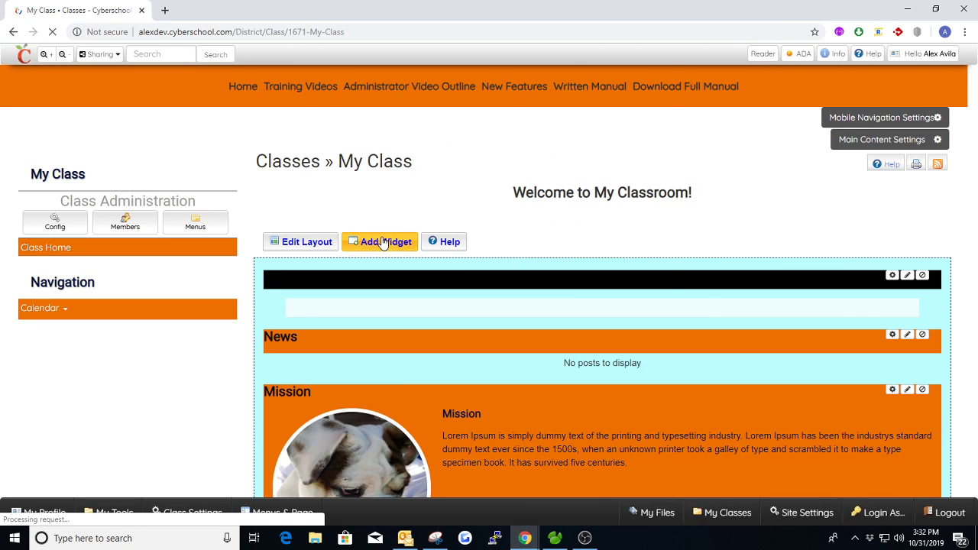
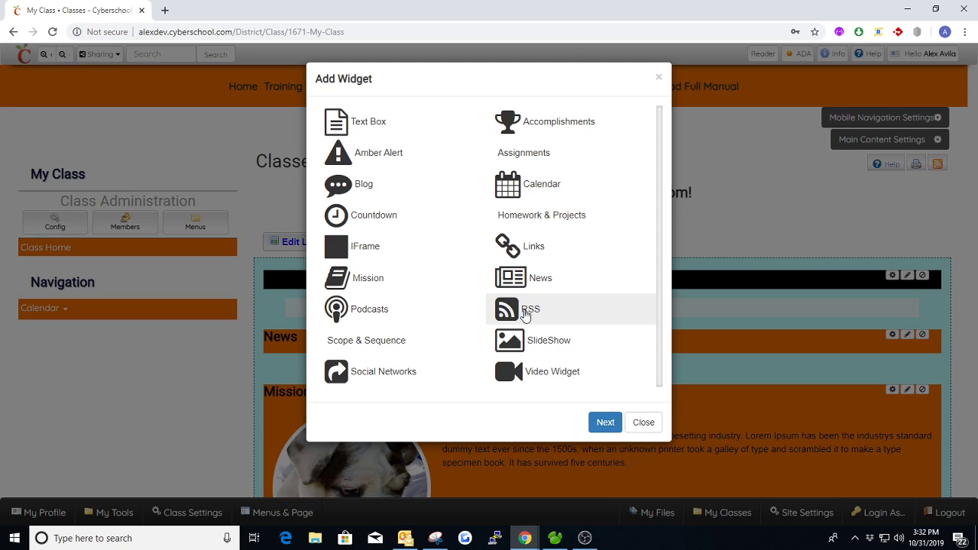
- Add a Scope & Sequence widget and a Social Networks widget to the My Class page
double_click(390, 345)
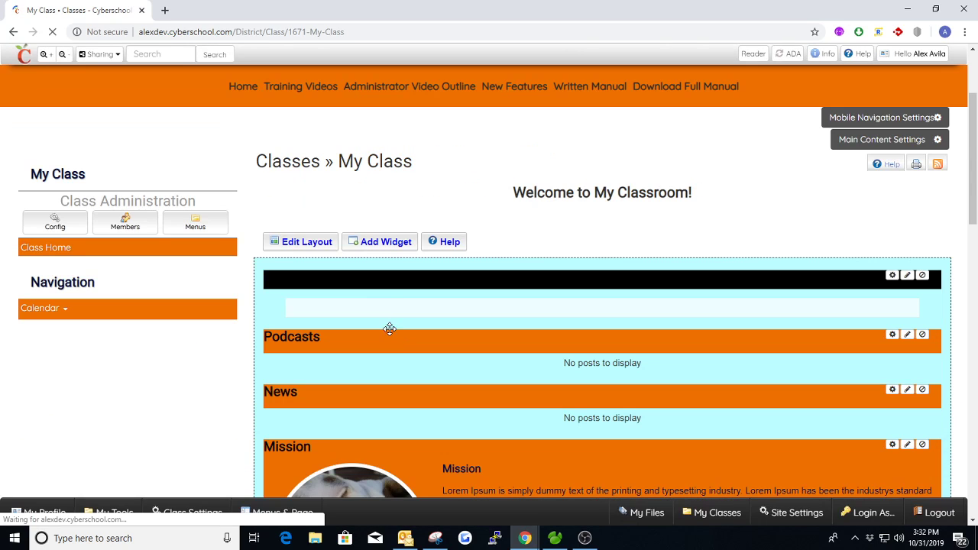
click(384, 243)
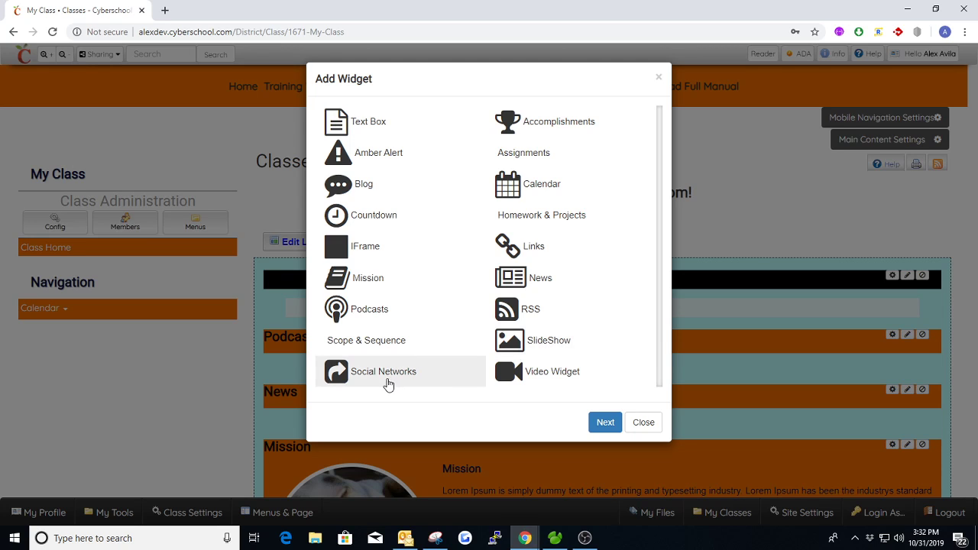
double_click(384, 374)
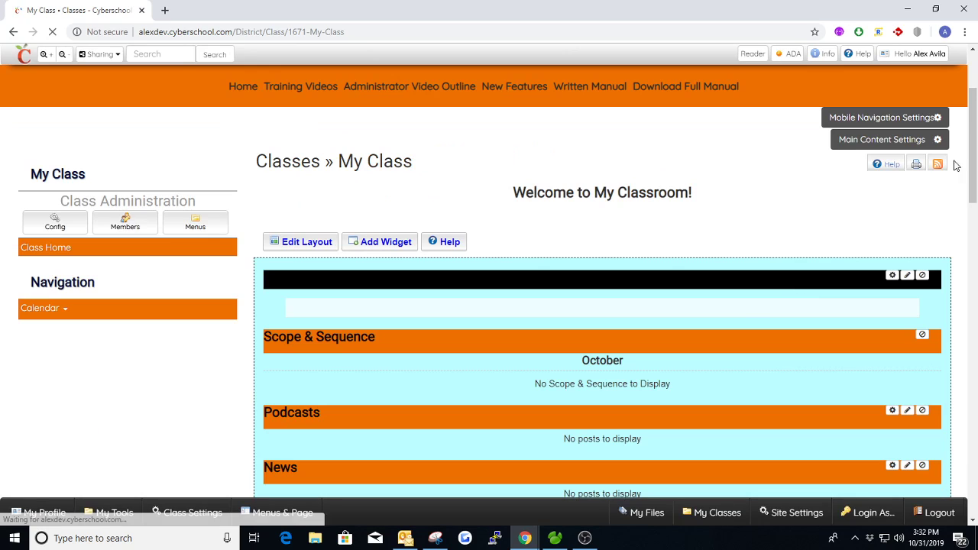
- Look at the Social Networks Facebook and Twitter fields, close without saving, and reopen the widget list
scroll(971, 185, down, 2)
drag(972, 185, 971, 443)
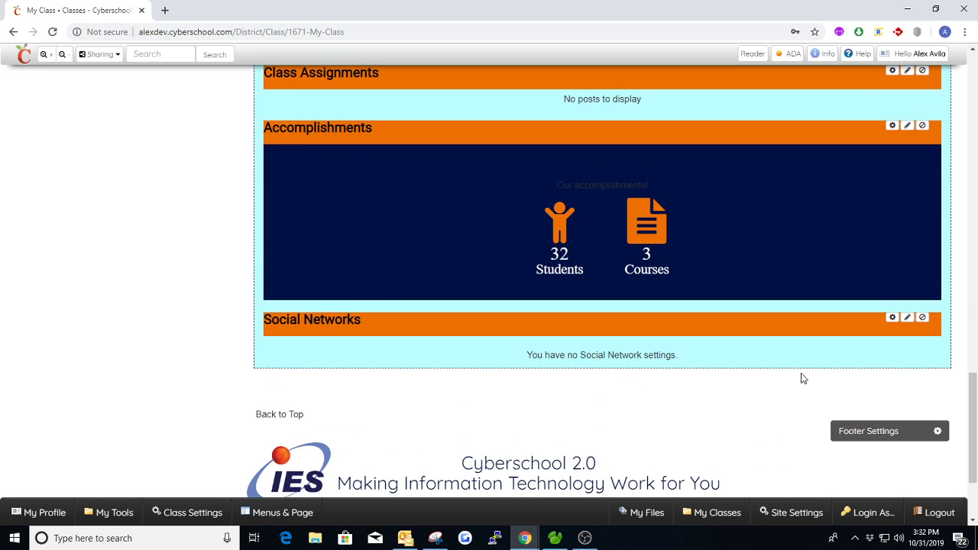
click(891, 319)
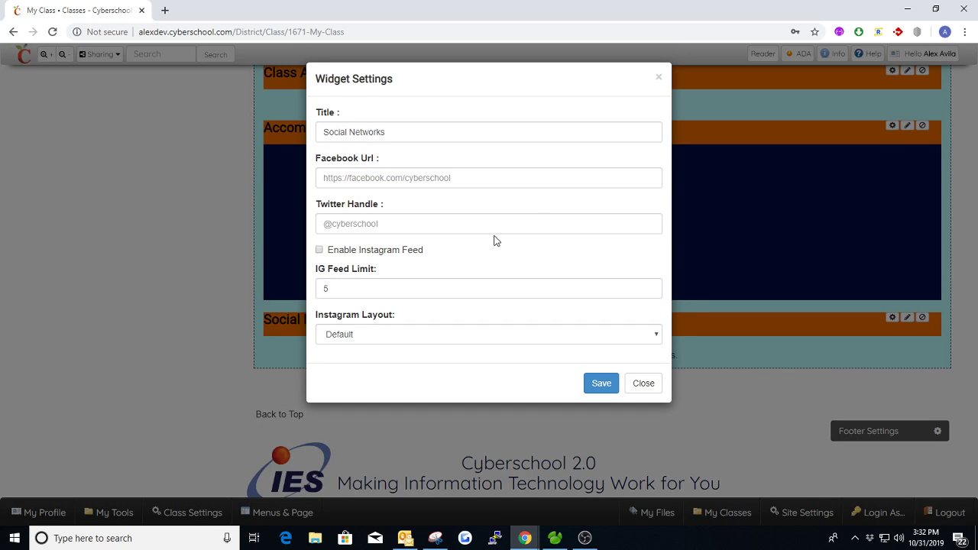
click(518, 184)
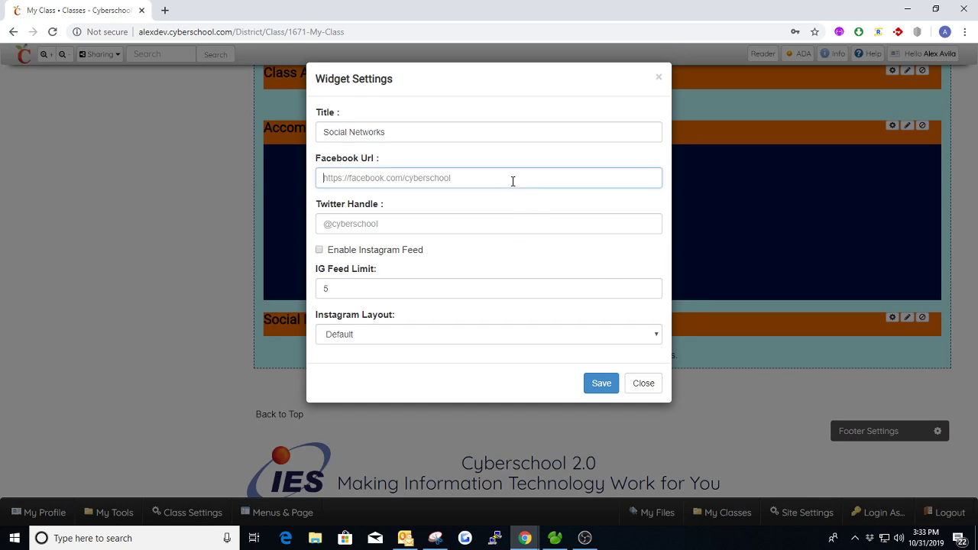
click(363, 227)
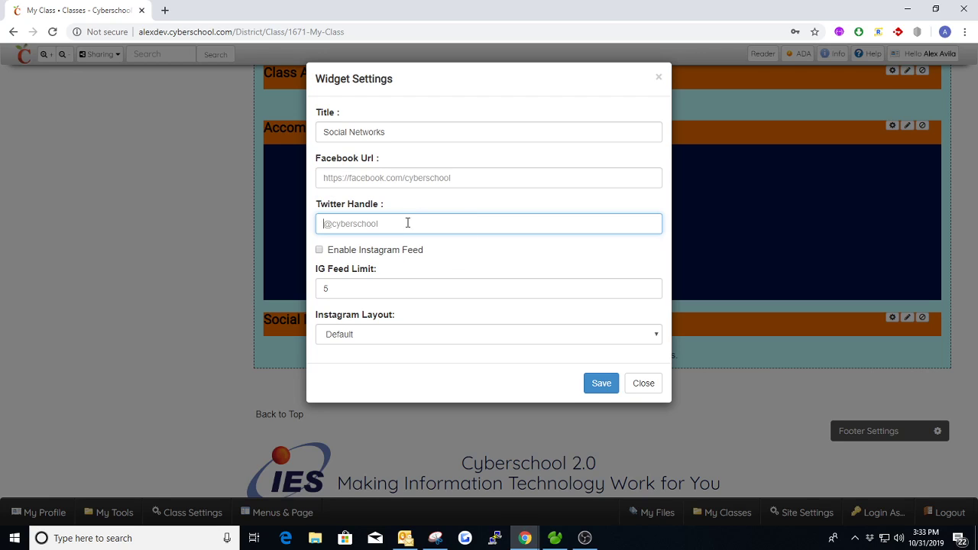
click(659, 78)
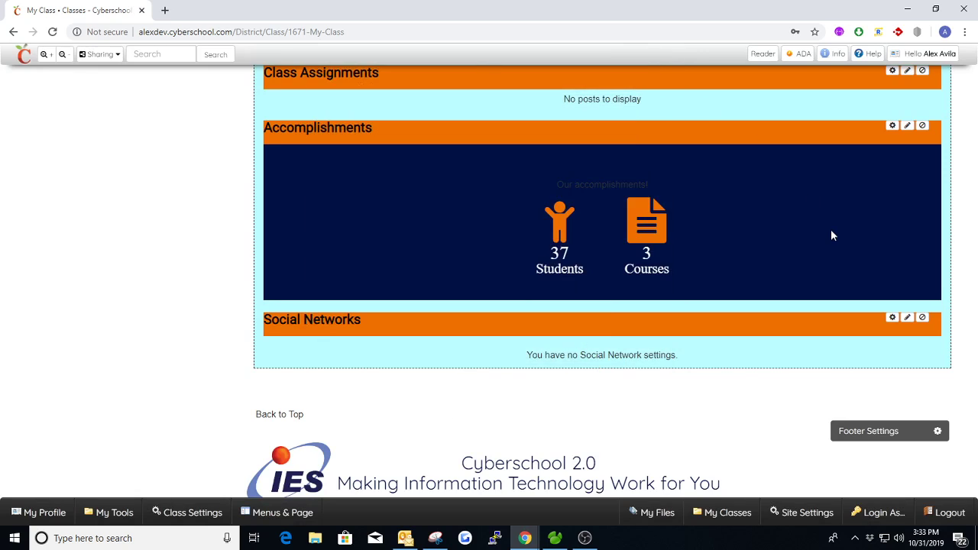
drag(971, 442, 972, 178)
click(384, 142)
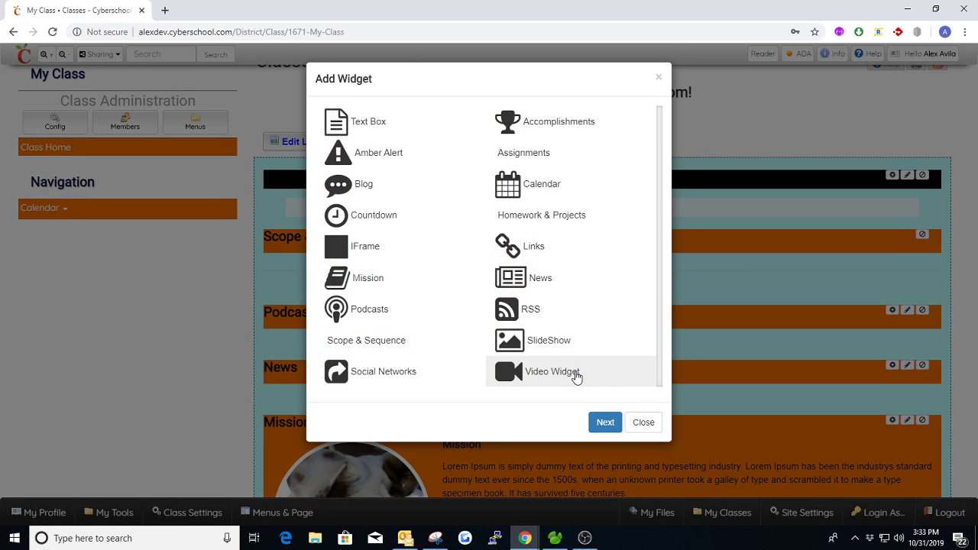
- Add a Video widget and close its settings without entering a Video Url
click(560, 376)
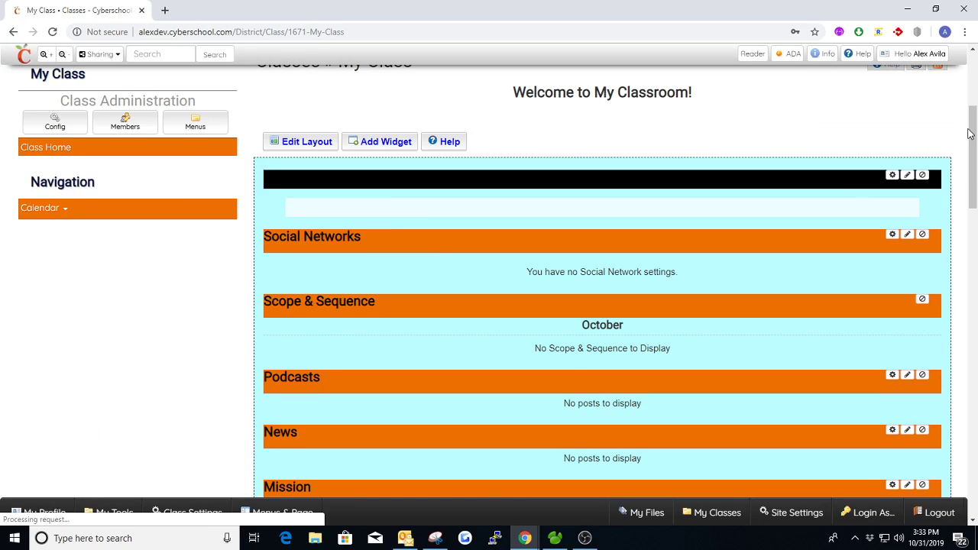
drag(973, 145, 973, 428)
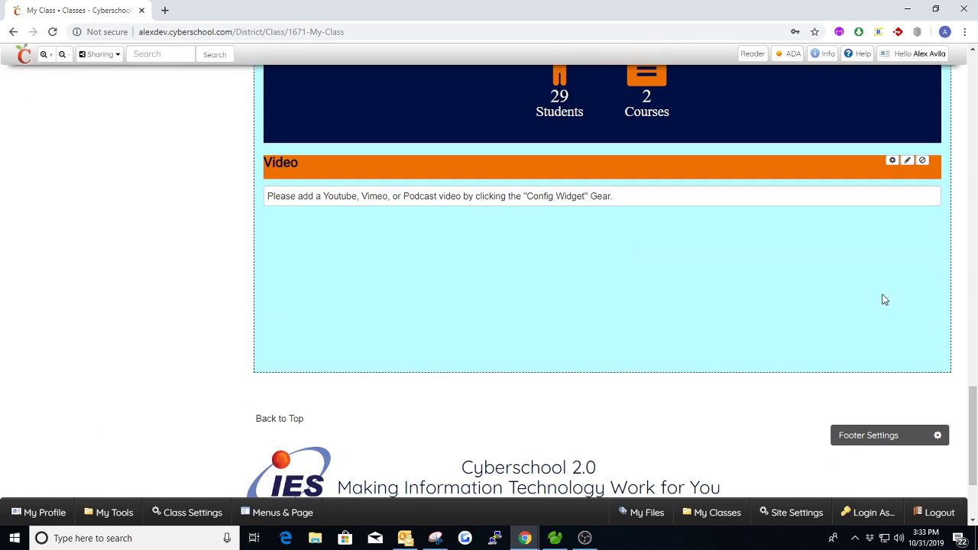
click(890, 161)
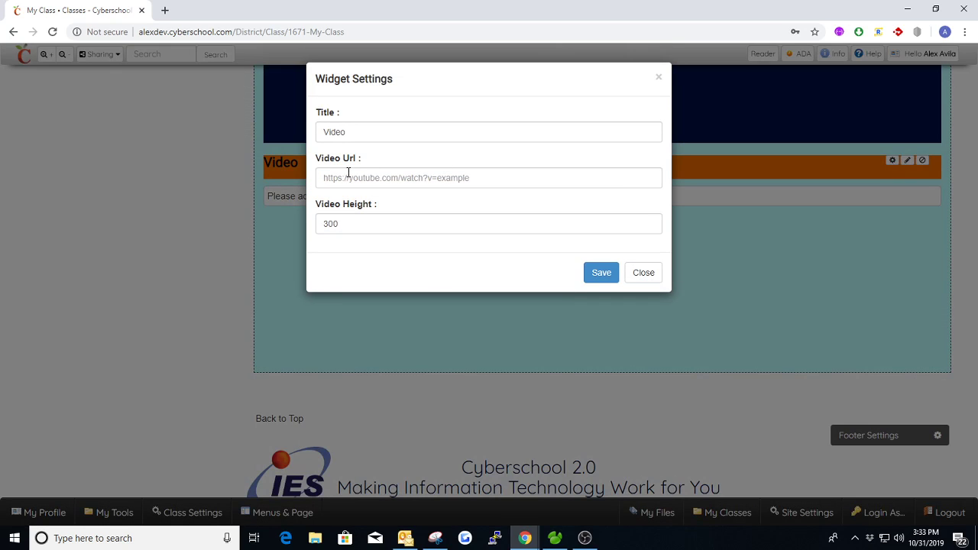
click(362, 178)
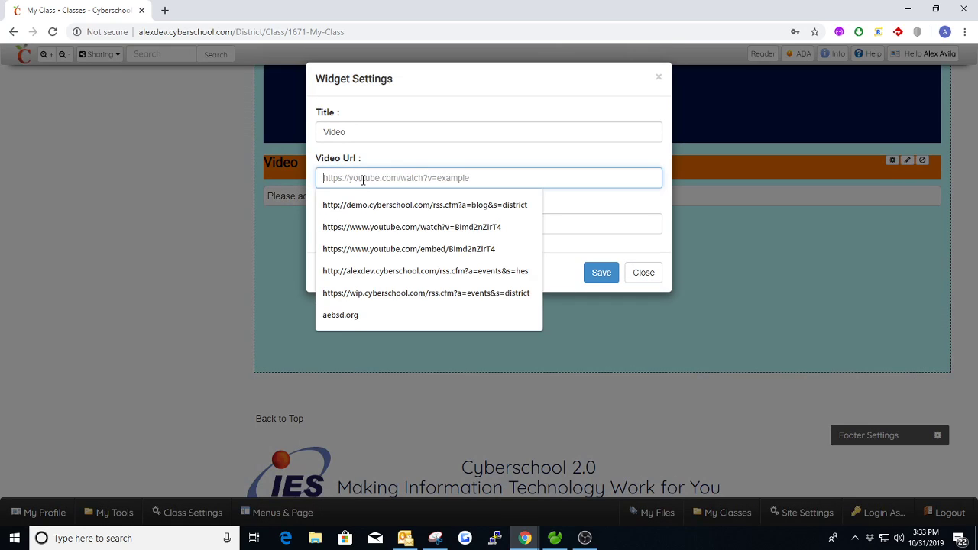
click(416, 158)
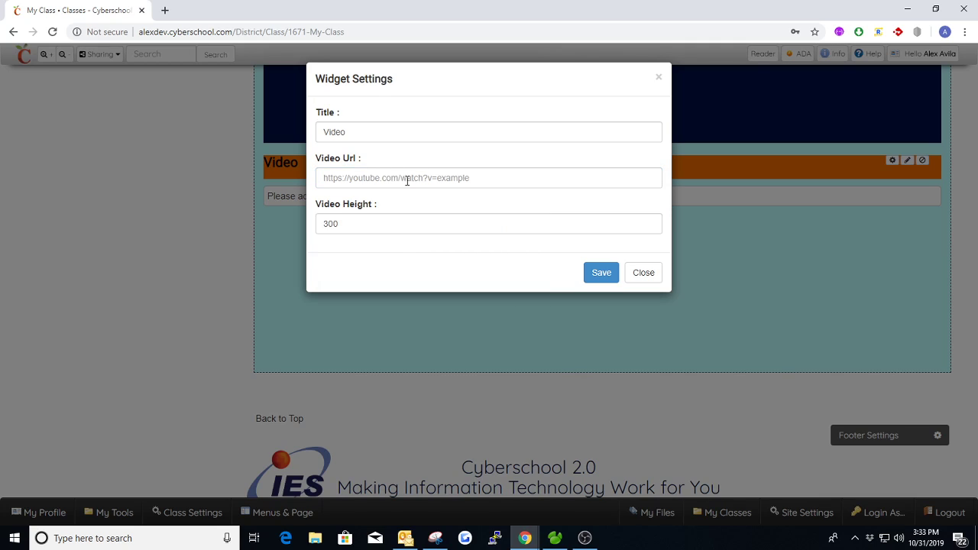
click(659, 82)
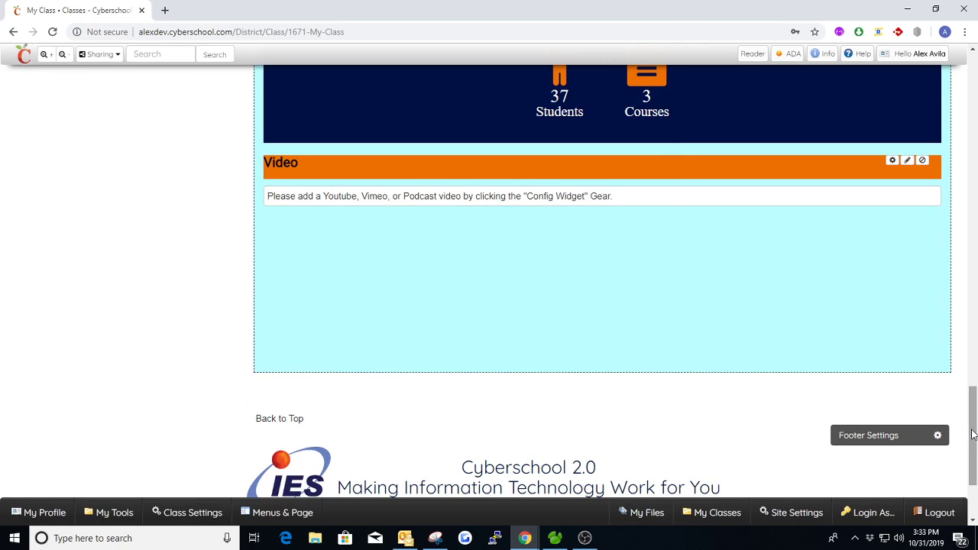
scroll(974, 419, up, 1)
scroll(974, 419, up, 1)
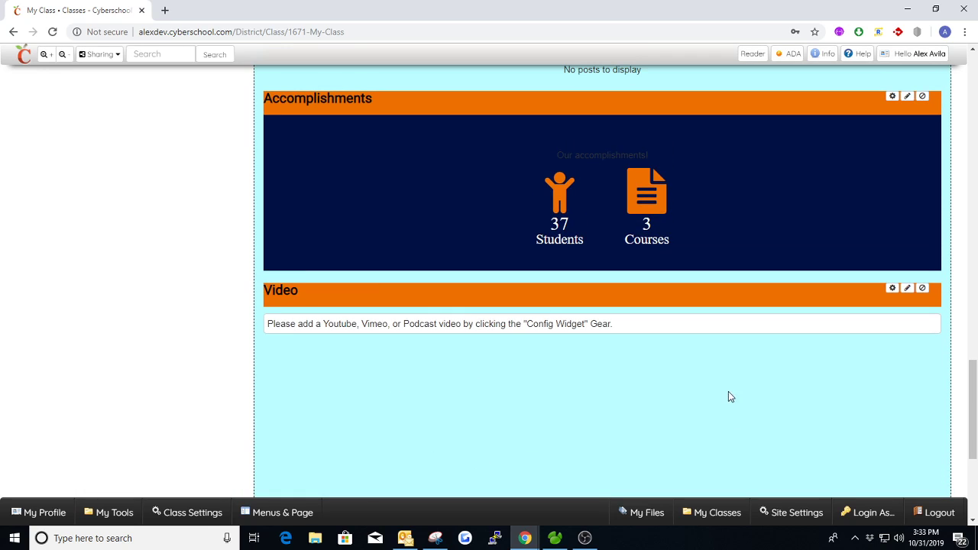
drag(972, 416, 913, 160)
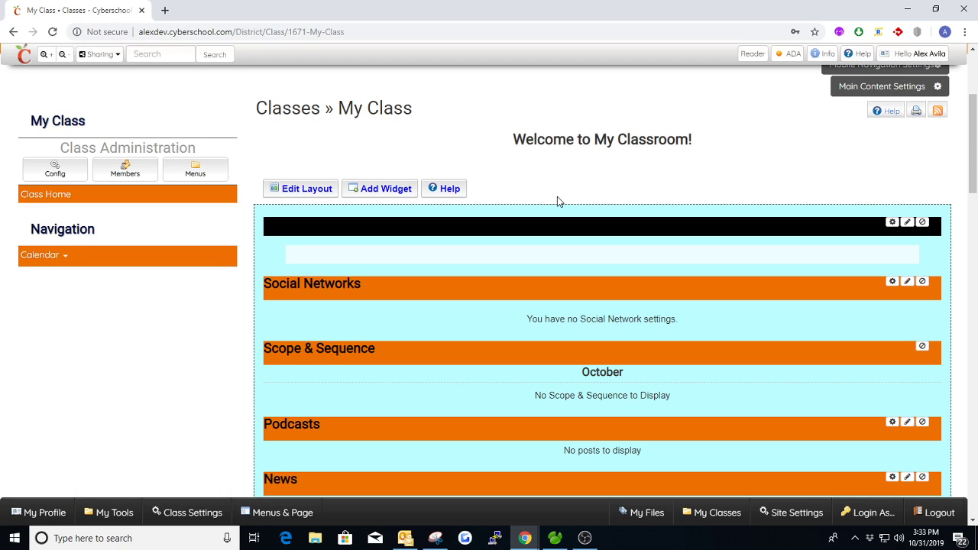
- Switch the page layout to Split A (50/50) and save it
click(291, 190)
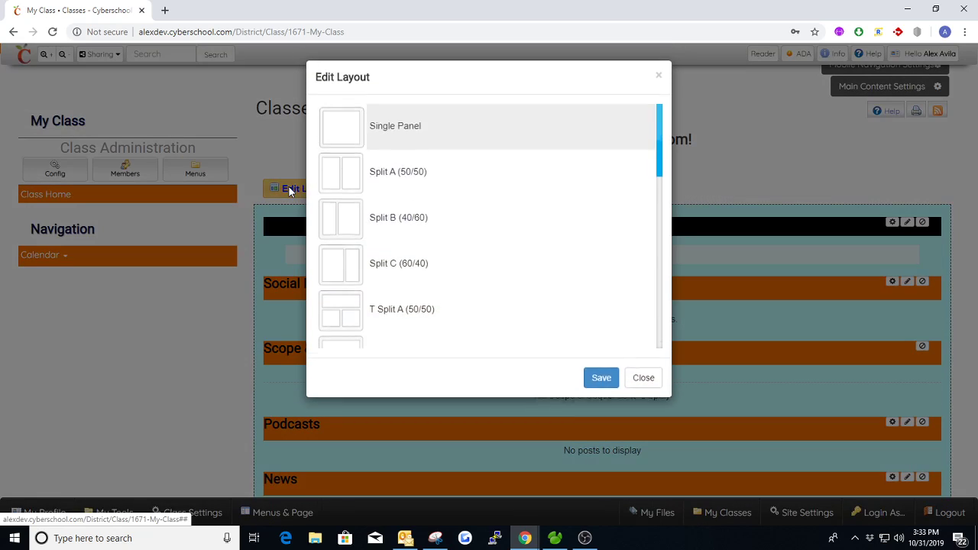
scroll(415, 204, down, 3)
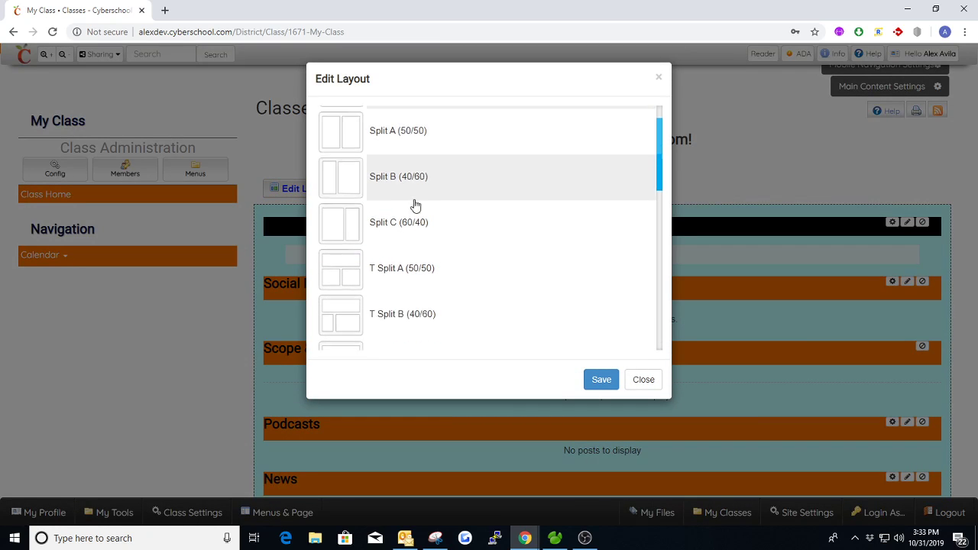
scroll(419, 219, up, 2)
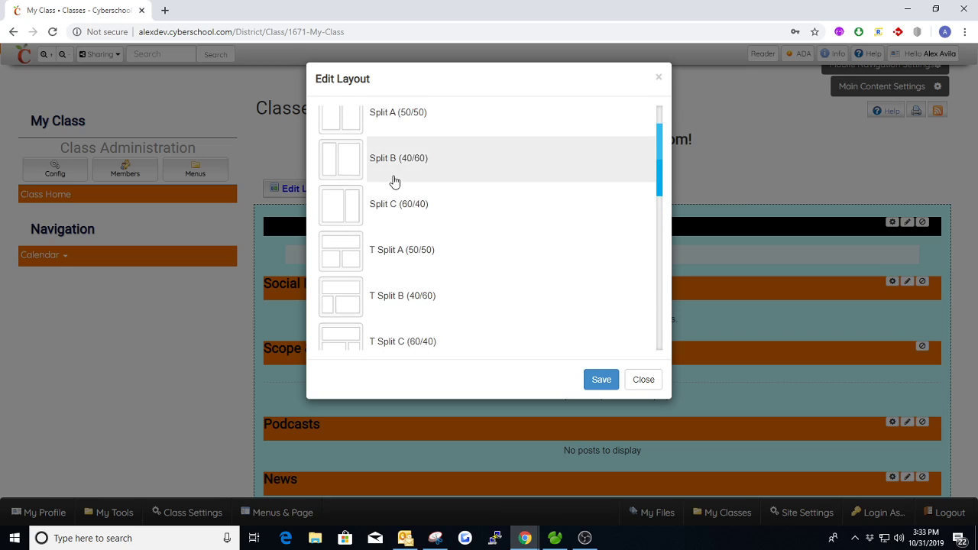
scroll(393, 181, up, 1)
scroll(428, 214, down, 1)
scroll(404, 234, down, 5)
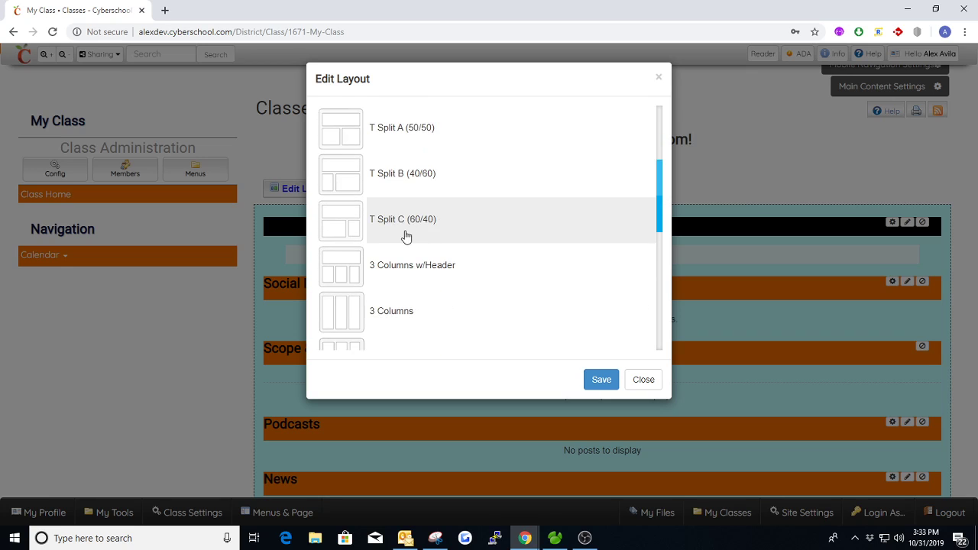
scroll(410, 280, up, 3)
scroll(411, 281, up, 4)
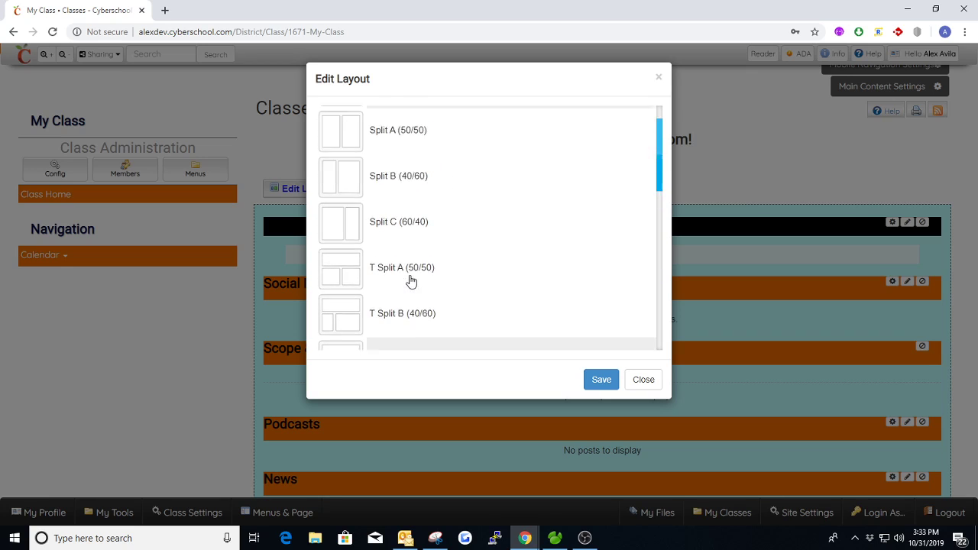
click(421, 187)
click(608, 377)
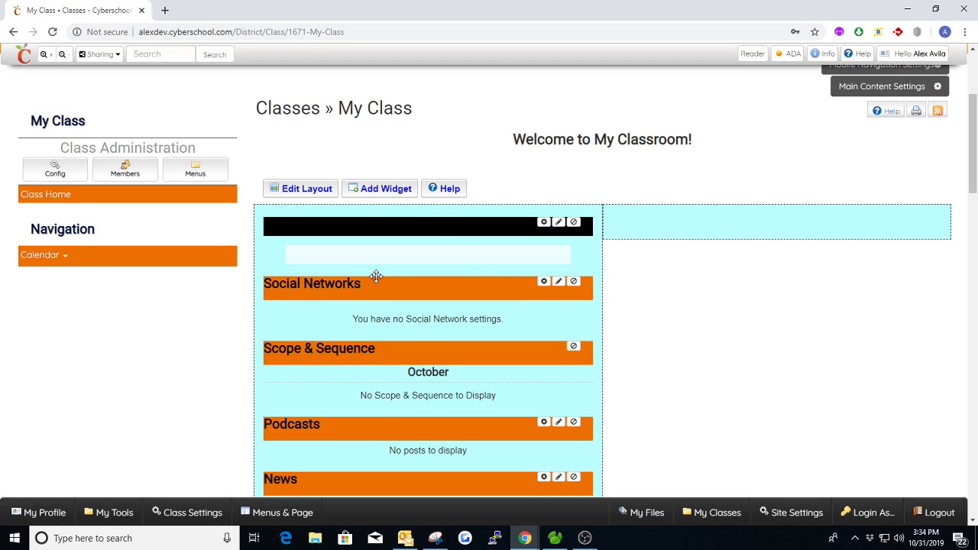
- Move Scope & Sequence, Podcasts and two more widgets into the right column
drag(395, 351, 656, 217)
drag(352, 342, 650, 252)
drag(337, 357, 673, 233)
scroll(445, 310, down, 3)
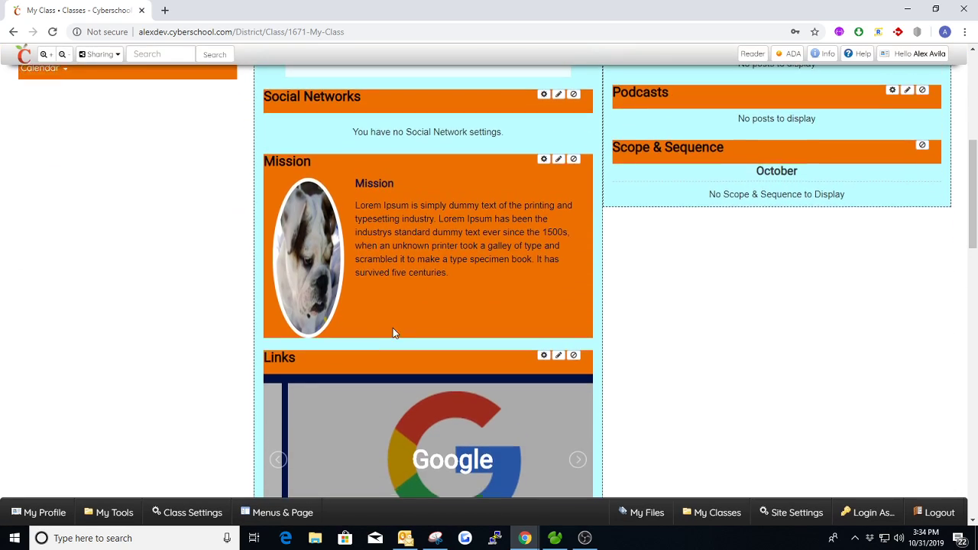
scroll(392, 332, down, 3)
drag(376, 343, 603, 273)
- Move the remaining three widgets across so the right column holds all seven
scroll(718, 268, up, 4)
scroll(603, 274, down, 6)
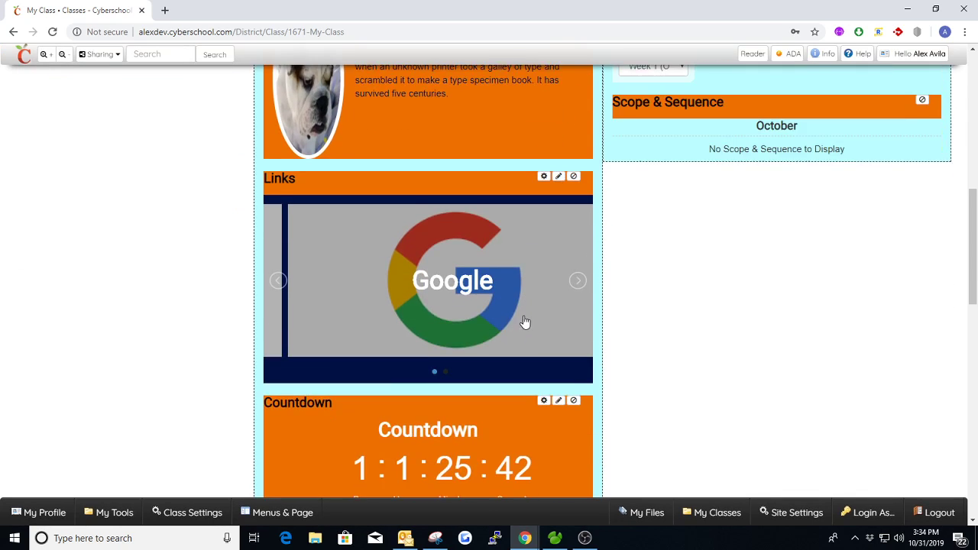
drag(398, 294, 694, 267)
scroll(710, 280, up, 5)
scroll(456, 303, down, 5)
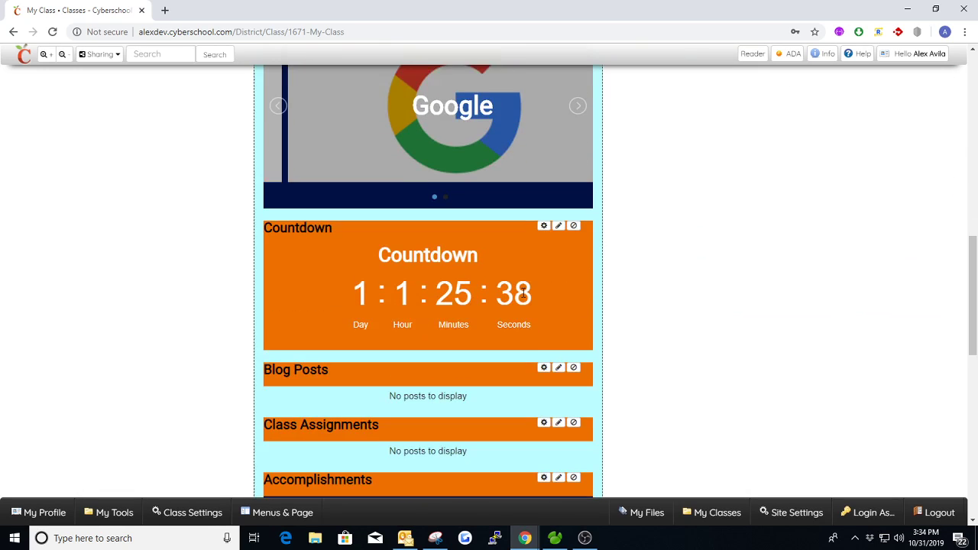
drag(431, 316, 680, 328)
scroll(673, 285, up, 5)
scroll(555, 319, down, 5)
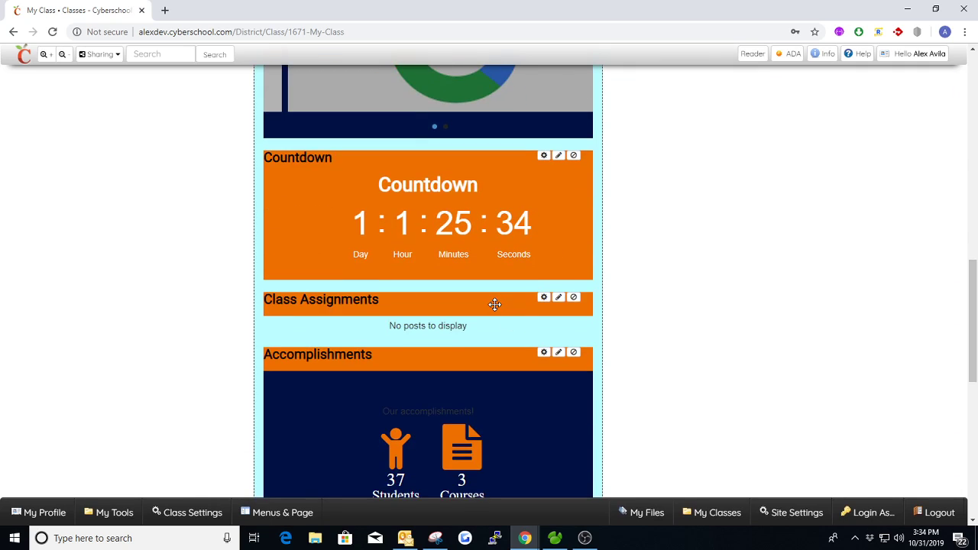
drag(494, 303, 703, 325)
- Scroll through the page to review the new two-column arrangement of widgets
scroll(698, 299, up, 5)
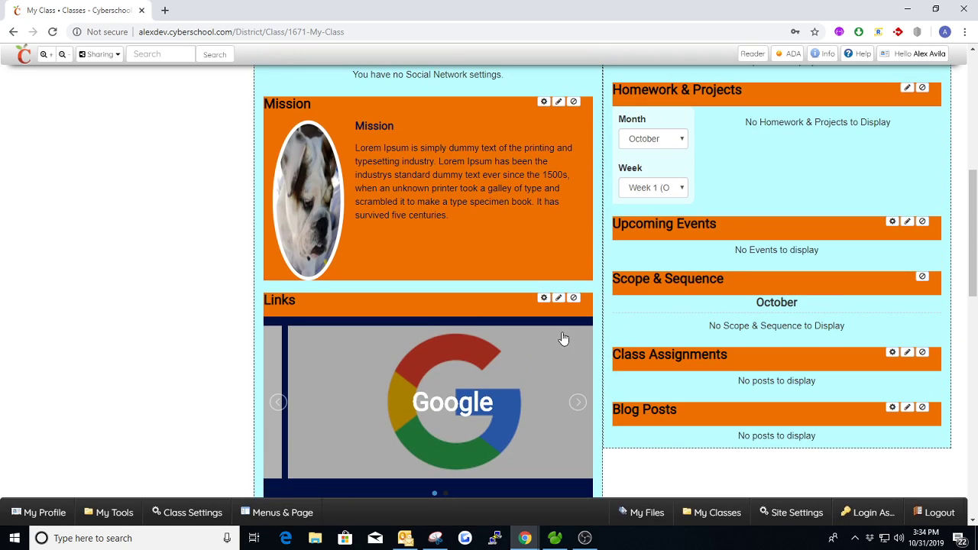
scroll(511, 340, down, 7)
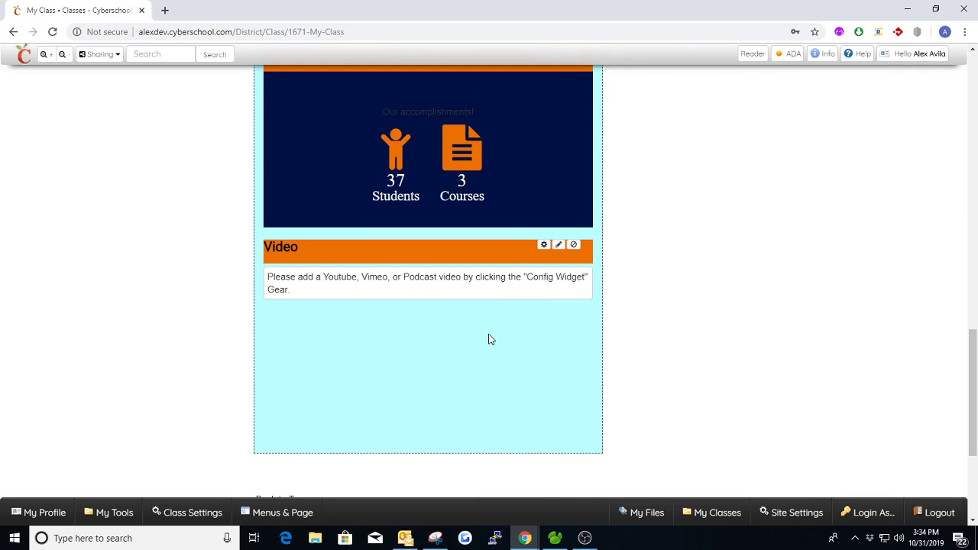
scroll(490, 343, up, 6)
scroll(533, 359, up, 5)
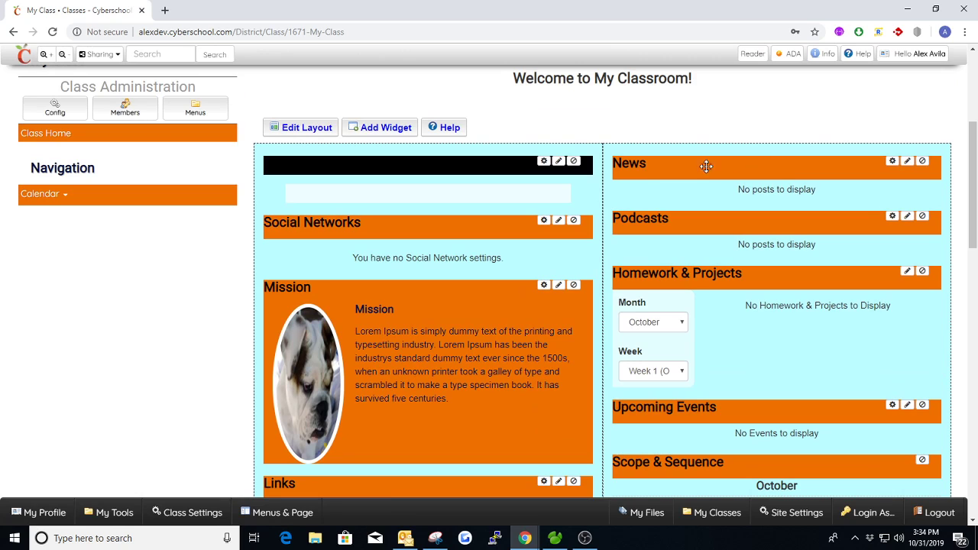
scroll(743, 210, down, 3)
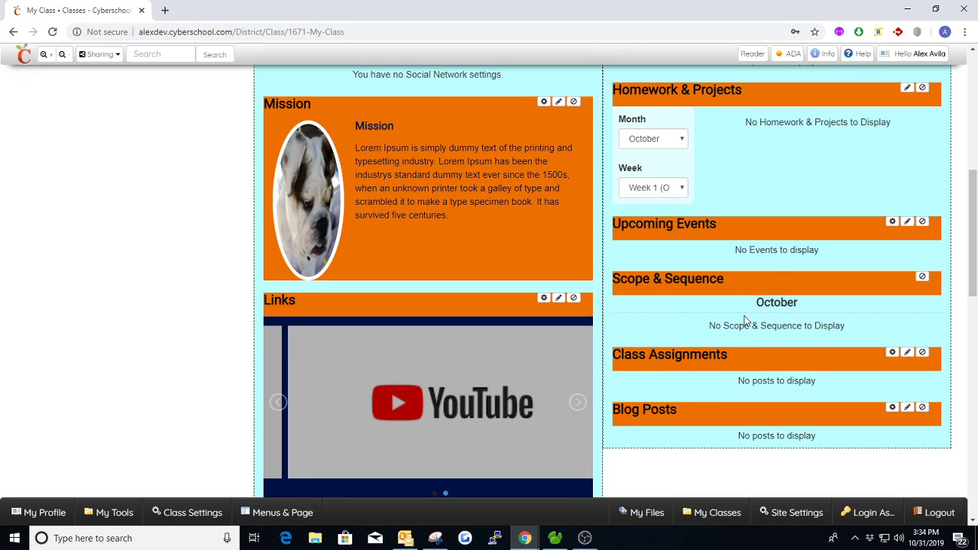
scroll(750, 270, up, 4)
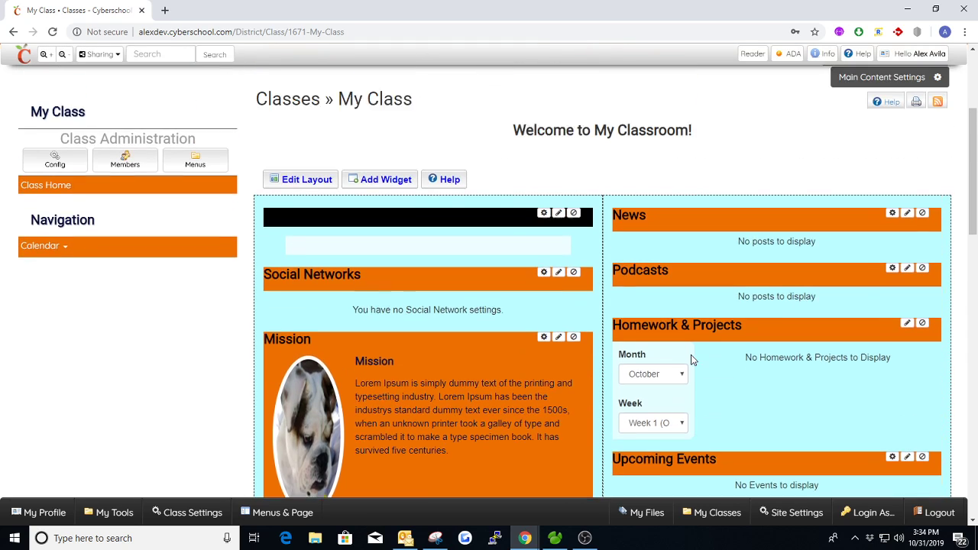
scroll(492, 278, down, 2)
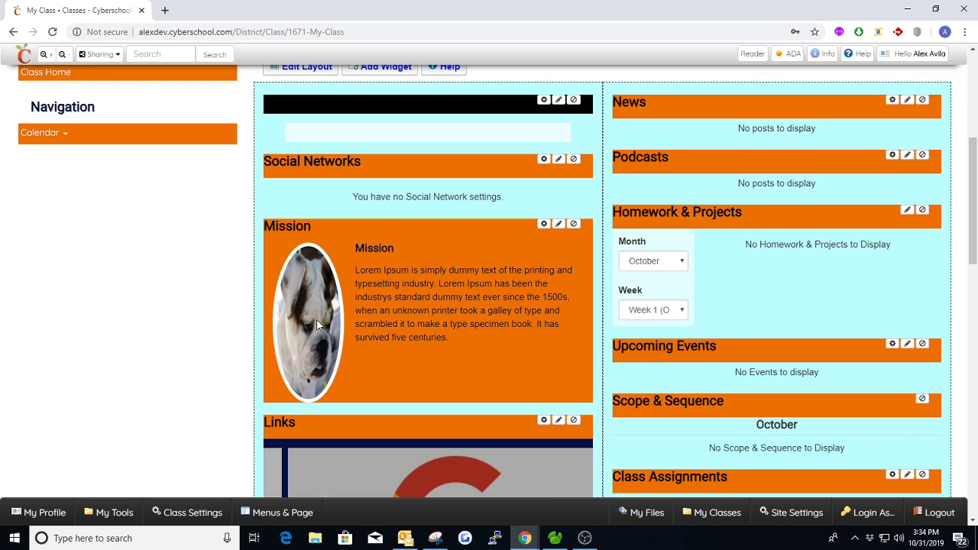
scroll(436, 293, down, 3)
scroll(437, 242, down, 5)
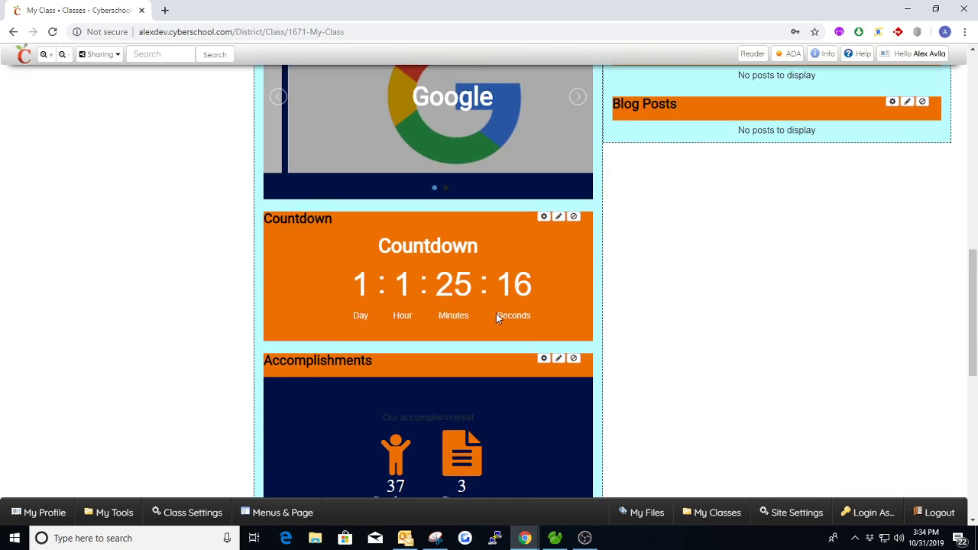
scroll(604, 271, up, 1)
scroll(615, 287, down, 4)
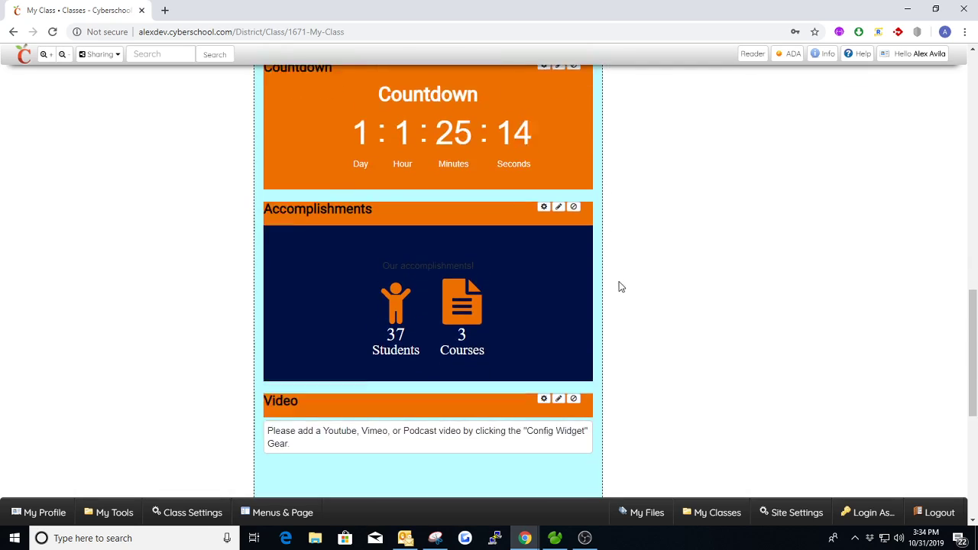
scroll(605, 288, up, 3)
scroll(605, 290, up, 9)
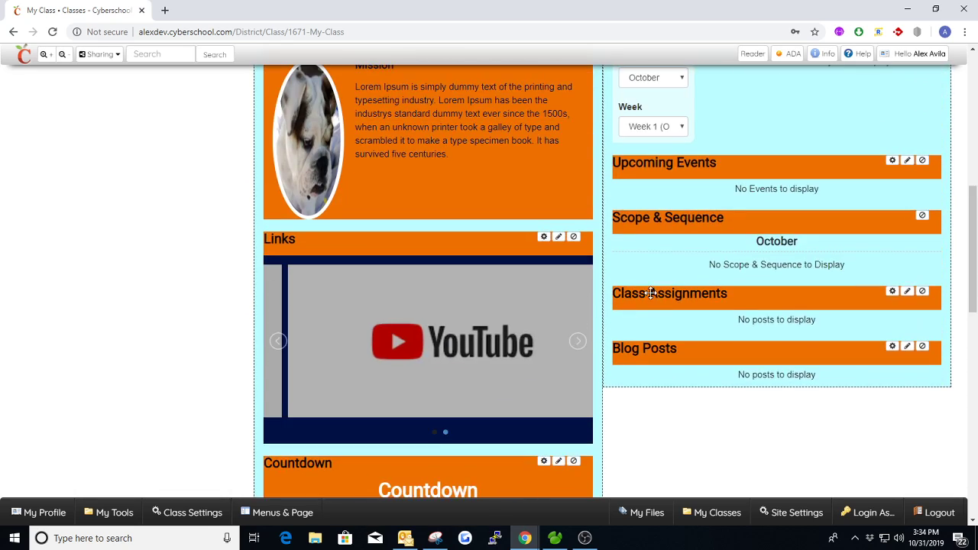
scroll(719, 306, up, 3)
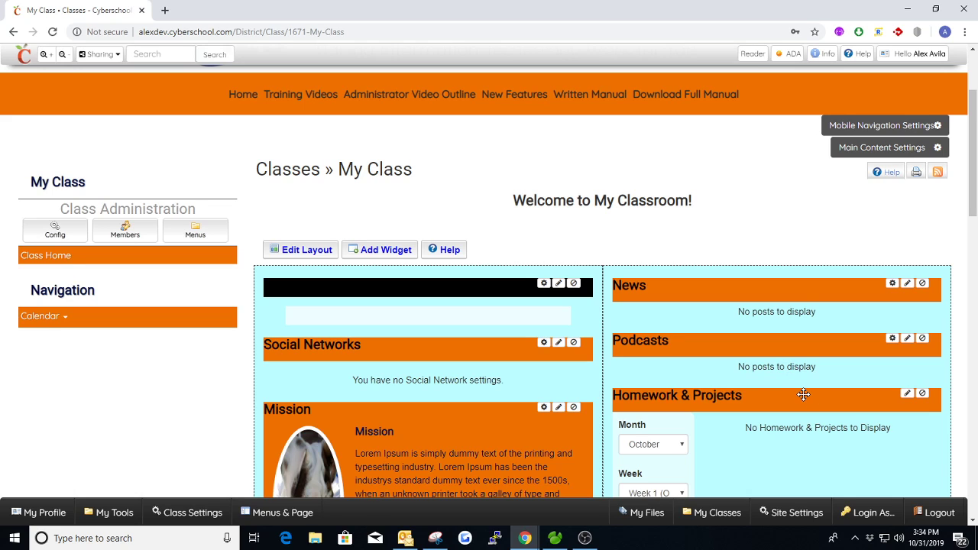
scroll(757, 310, down, 2)
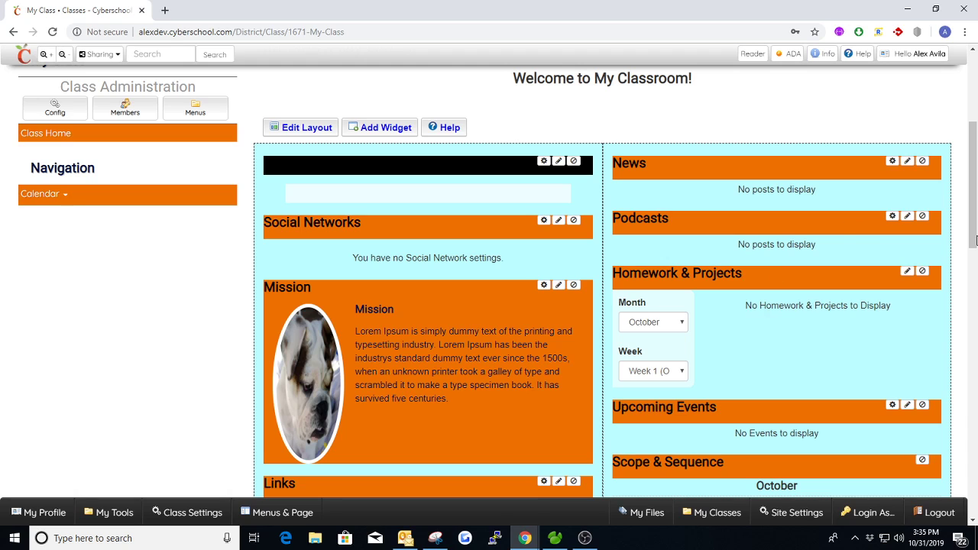
scroll(758, 275, down, 1)
scroll(856, 275, down, 1)
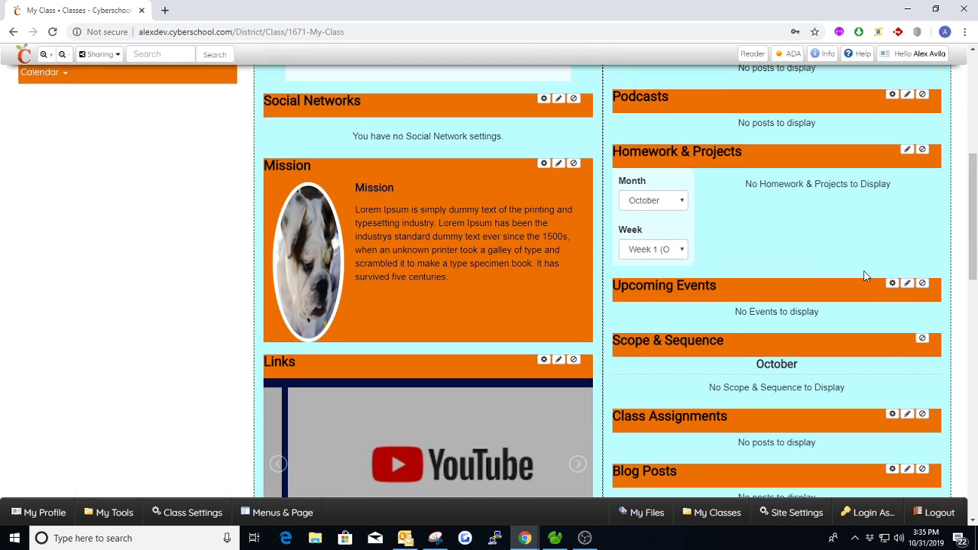